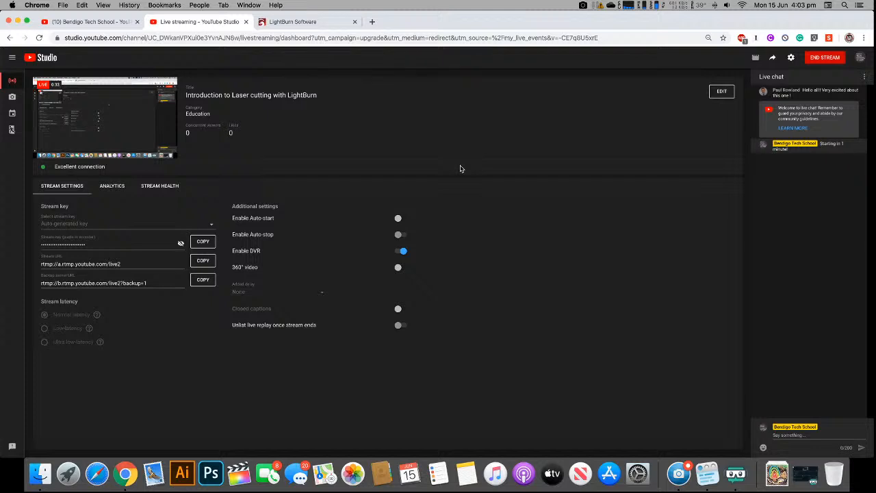
- Bring up the LightBurn website and launch the LightBurn application
left_click(285, 22)
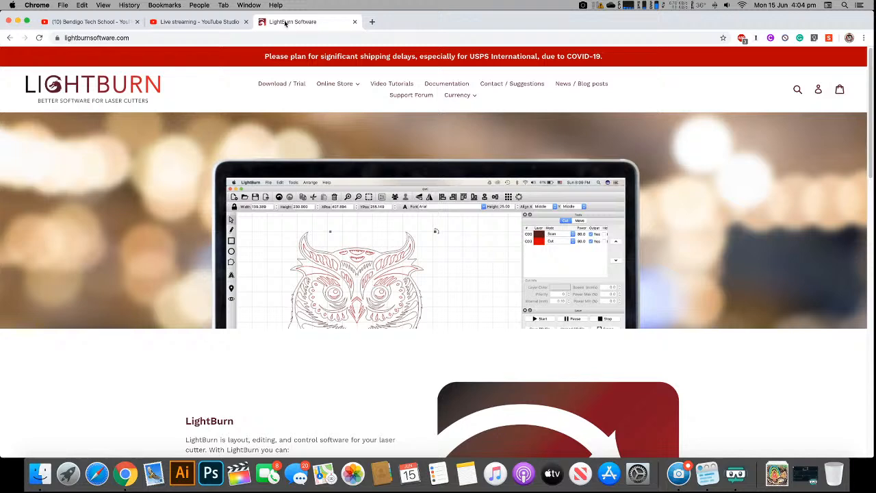
key("super+space")
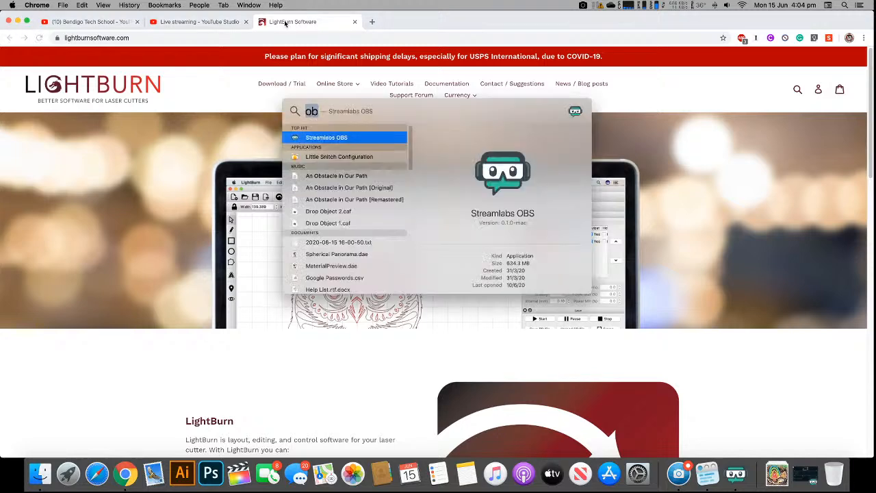
type("lo")
key("BackSpace")
key("BackSpace")
type("ligh")
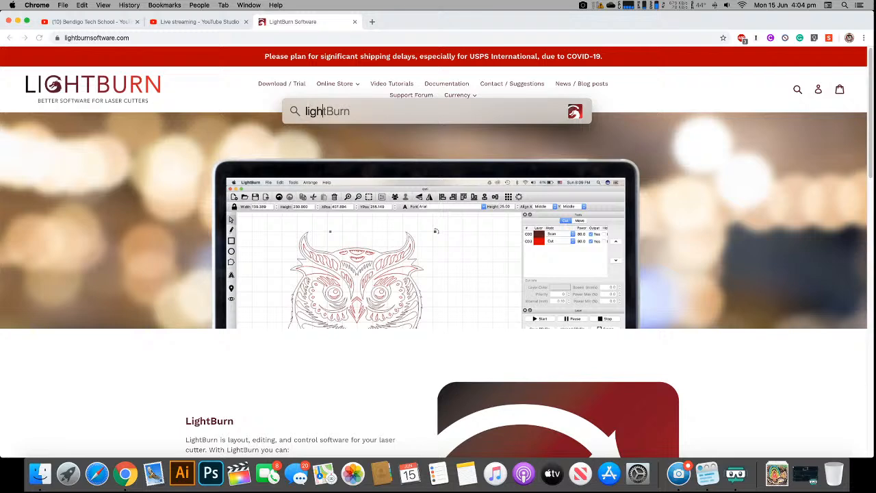
key("Return")
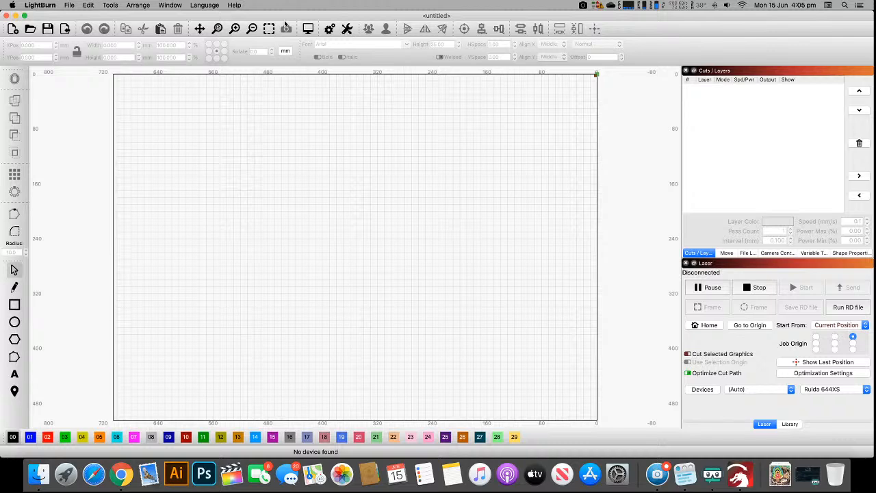
- Launch Adobe Illustrator 2020 and return to the empty LightBurn project while it loads
key("super+space")
type("ill")
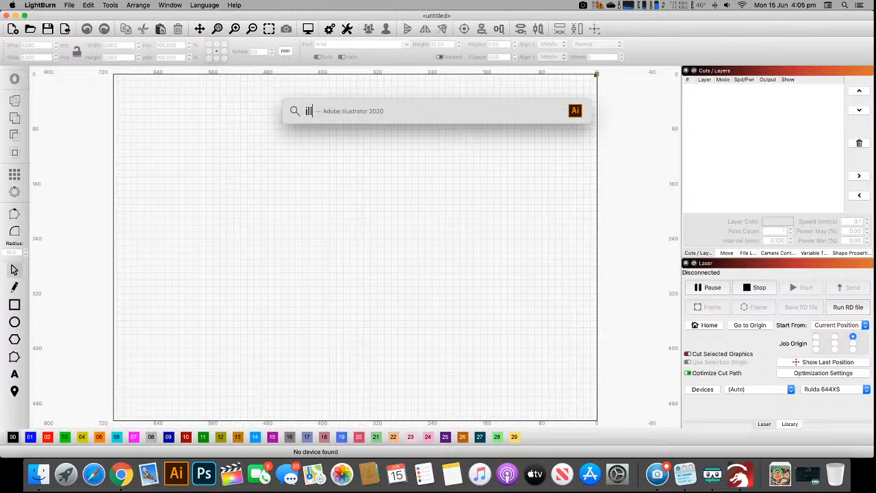
key("Return")
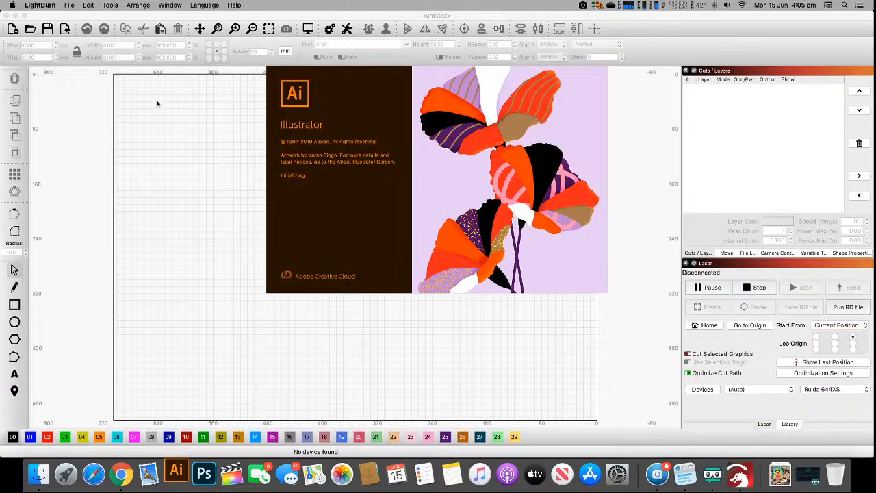
left_click(139, 142)
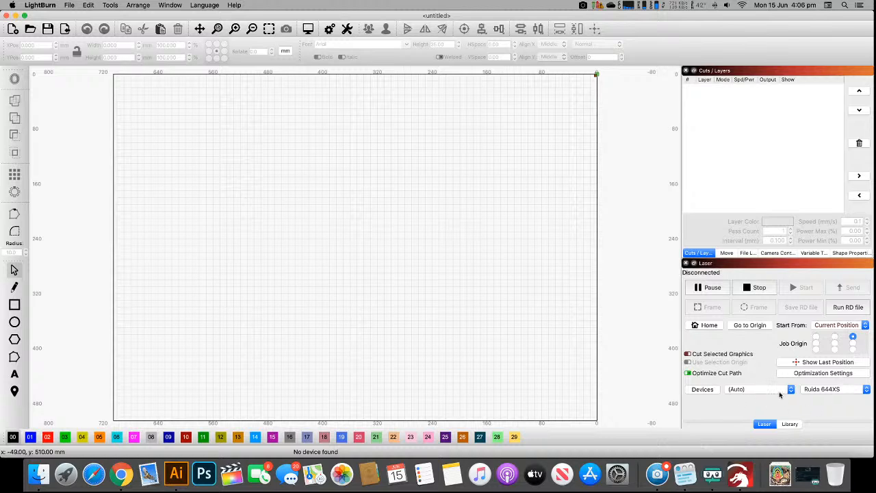
- Check the list of available laser devices and the Start From position options, keeping Current Position
left_click(827, 390)
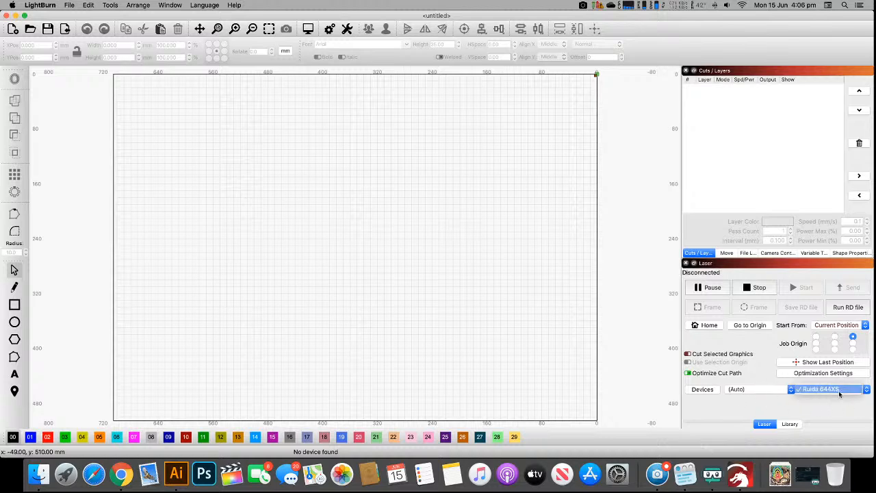
left_click(833, 406)
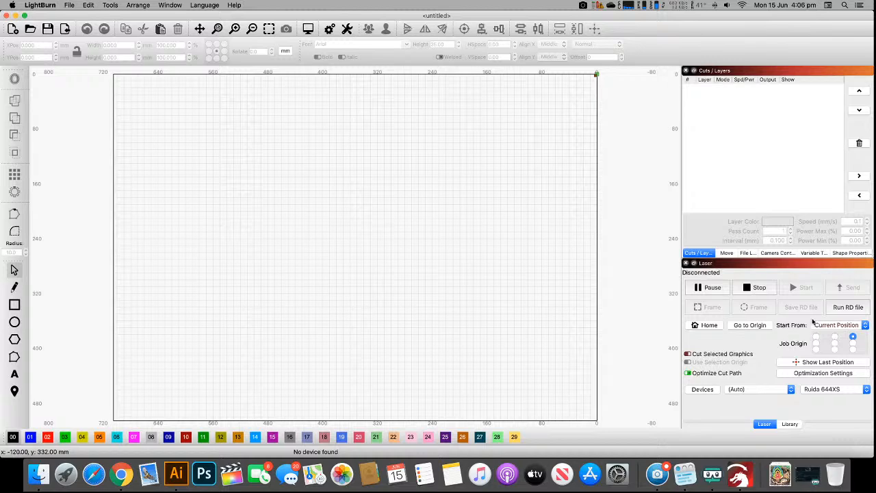
left_click(835, 327)
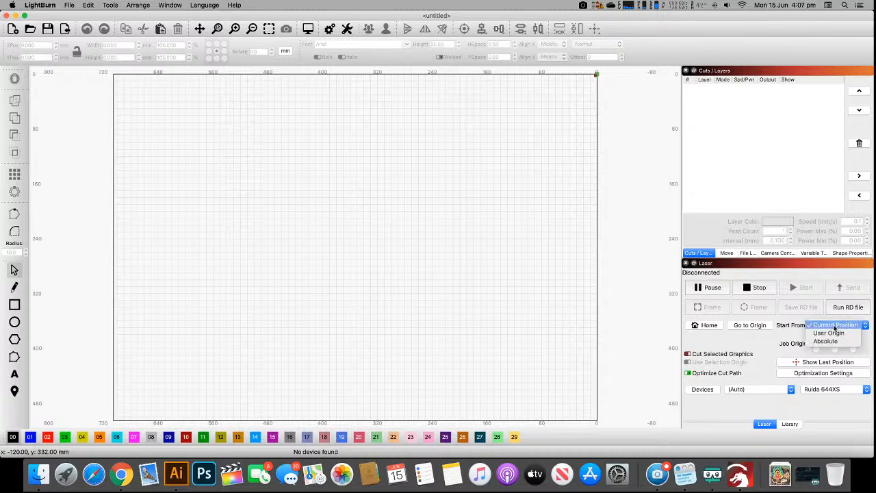
left_click(834, 326)
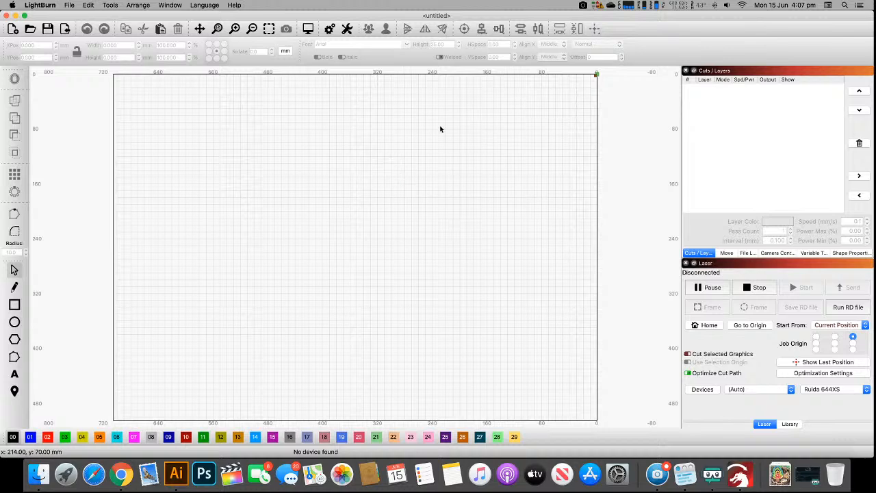
left_click(840, 327)
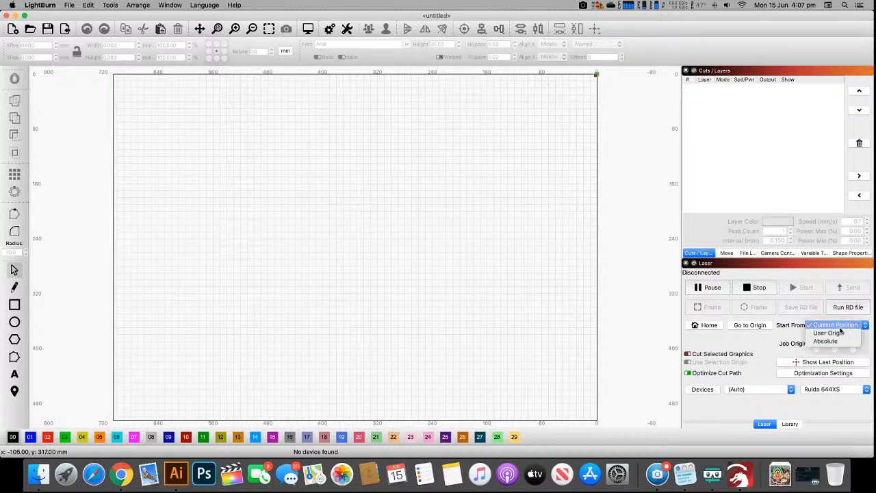
left_click(841, 327)
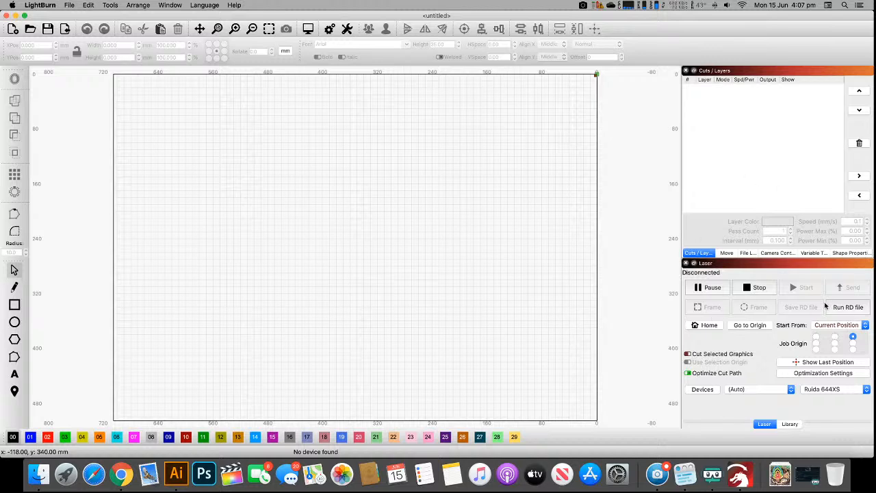
- Examine the move controls, file list, camera control, variable text and shape properties, ending back at the cuts and layers list
left_click(726, 253)
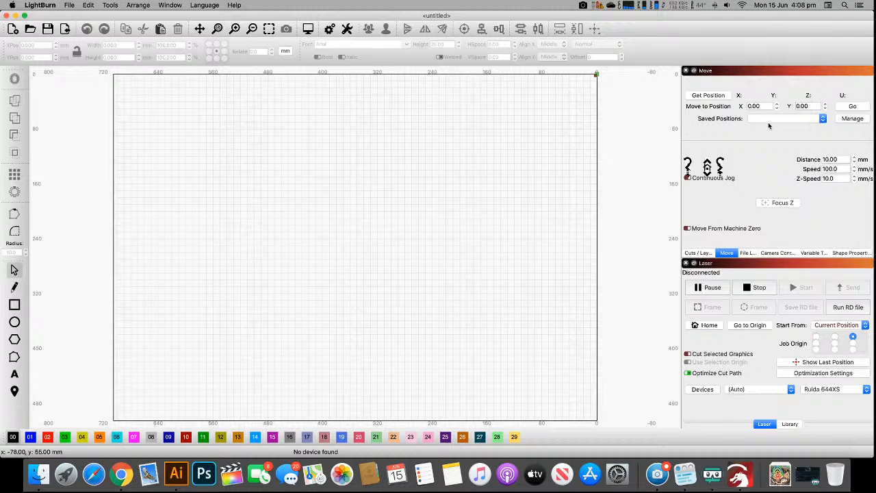
left_click(748, 254)
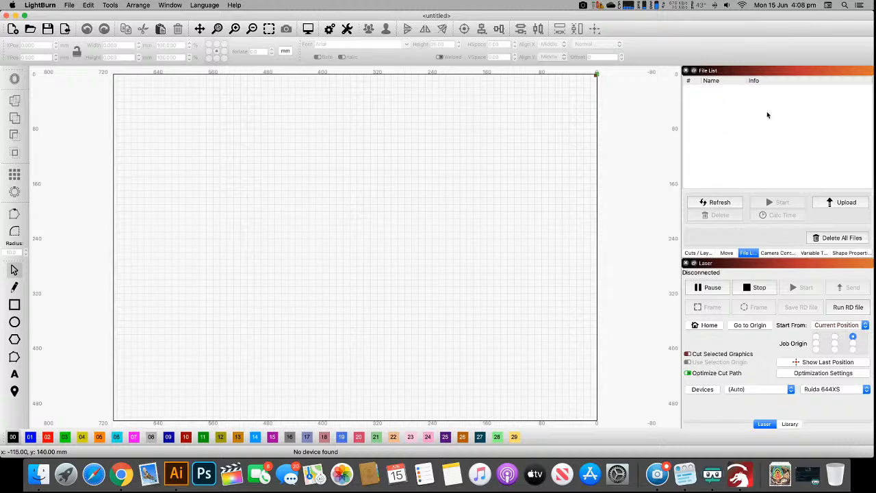
left_click(775, 254)
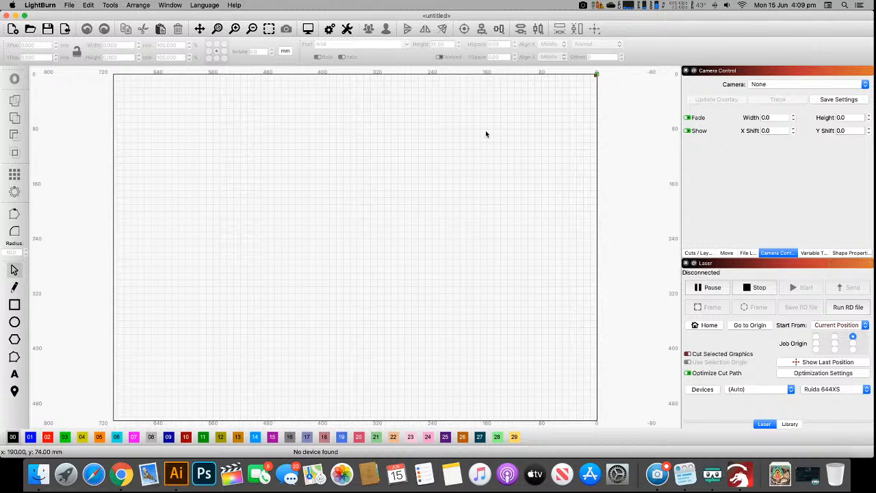
left_click(813, 253)
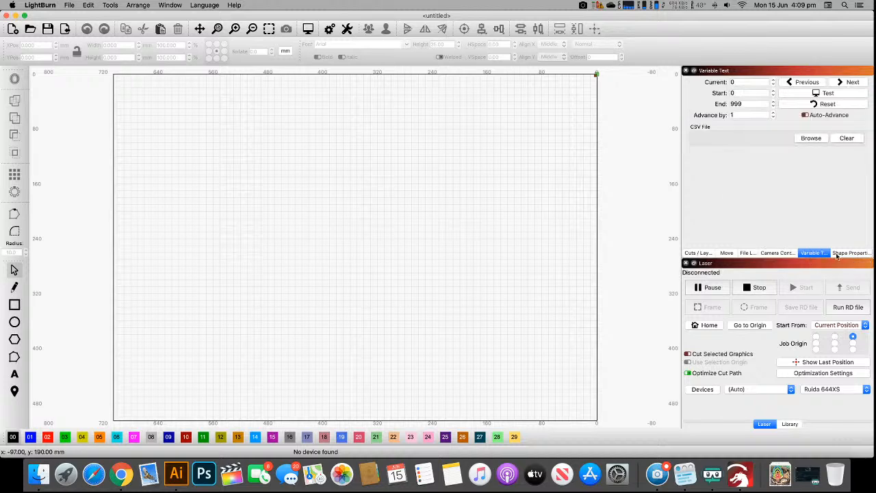
left_click(850, 253)
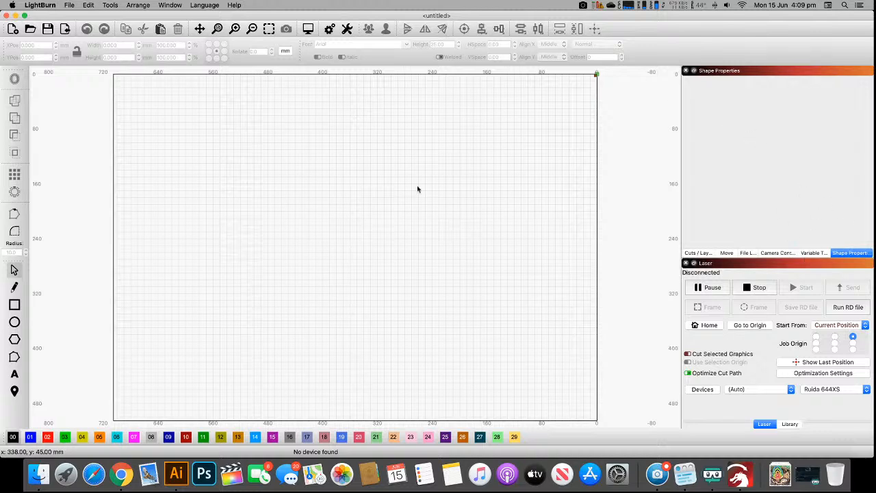
left_click(705, 254)
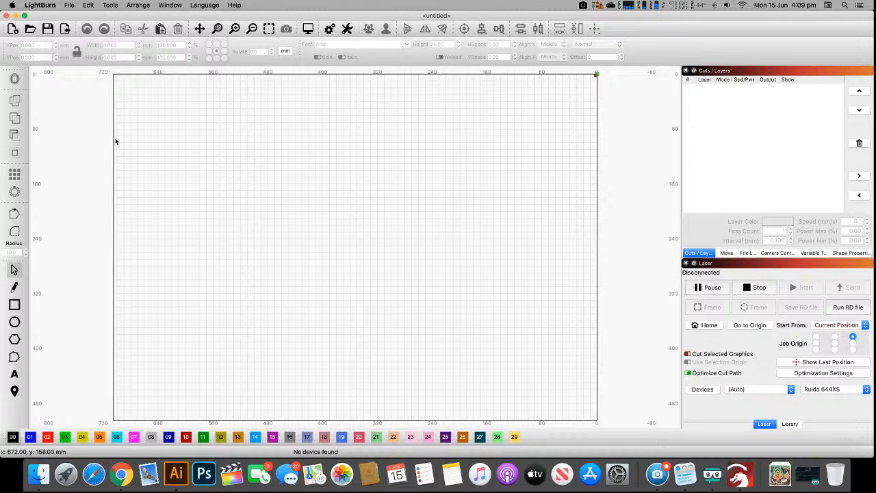
- Review the basic and additional device settings of the Ruida 644XS laser and close them without changes
left_click(70, 5)
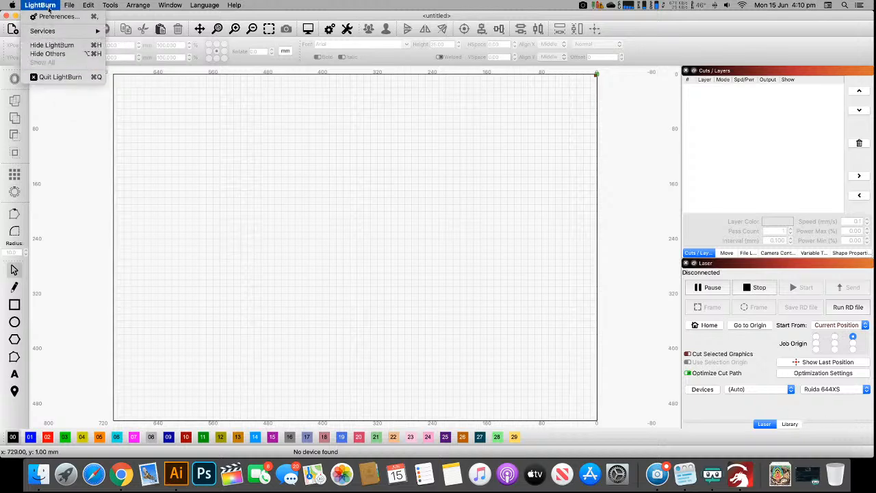
mouse_move(88, 5)
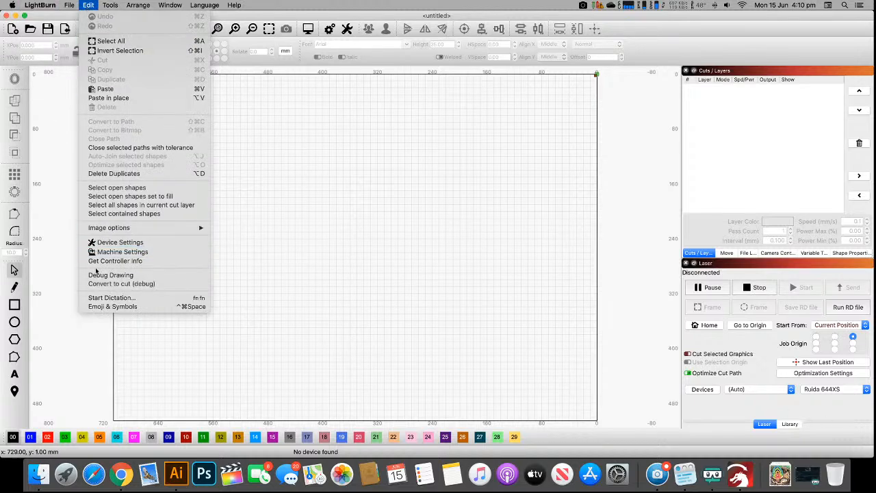
left_click(136, 244)
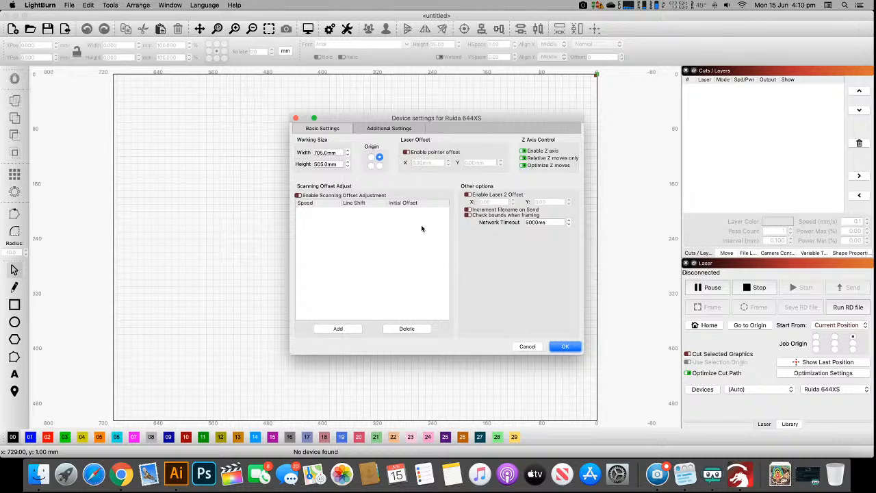
left_click(375, 131)
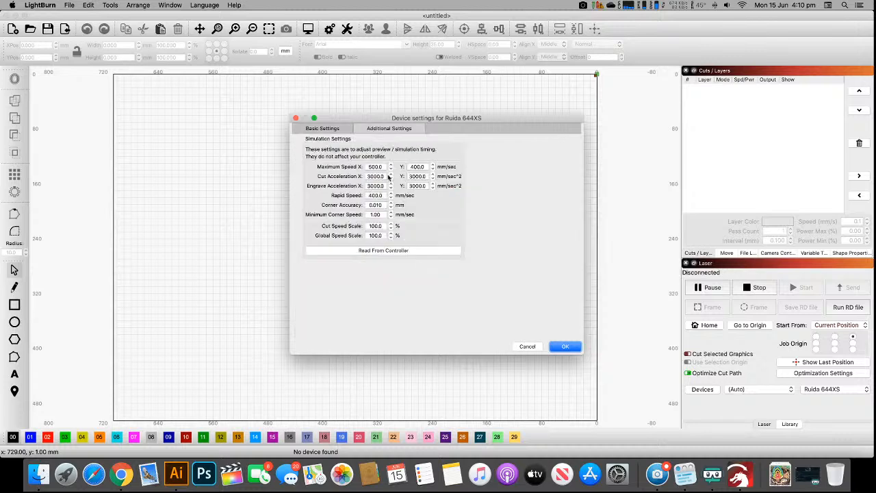
left_click(325, 127)
left_click(70, 5)
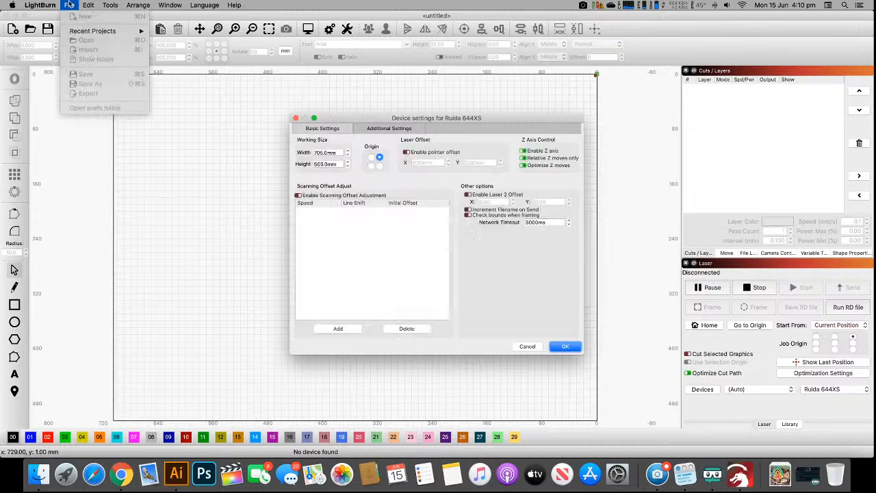
left_click(548, 349)
left_click(527, 347)
- Look at the laser's machine settings and dismiss them without changes
left_click(71, 6)
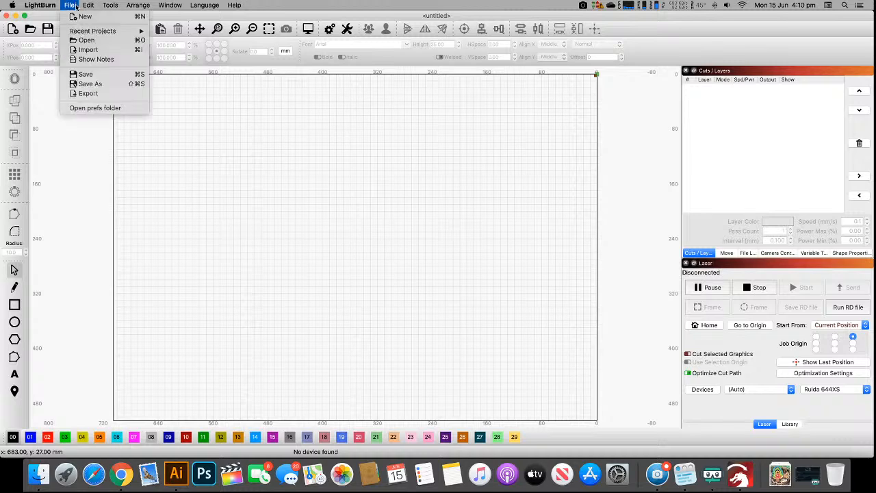
mouse_move(90, 5)
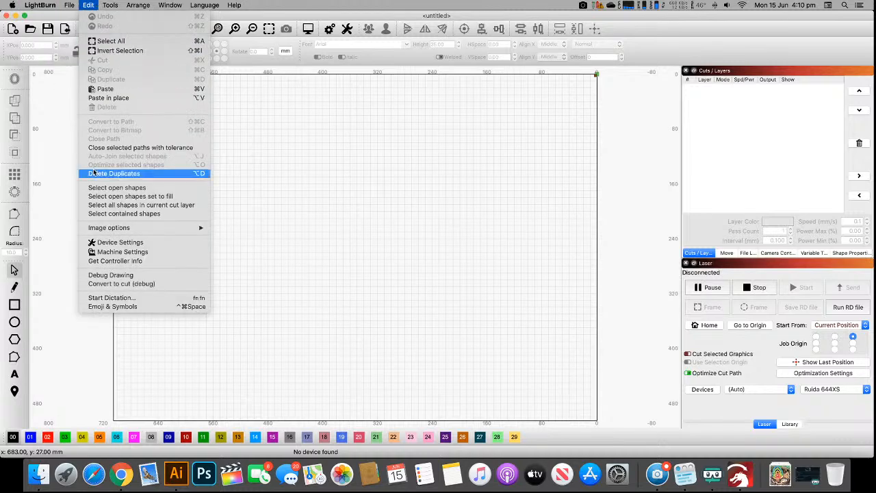
left_click(136, 255)
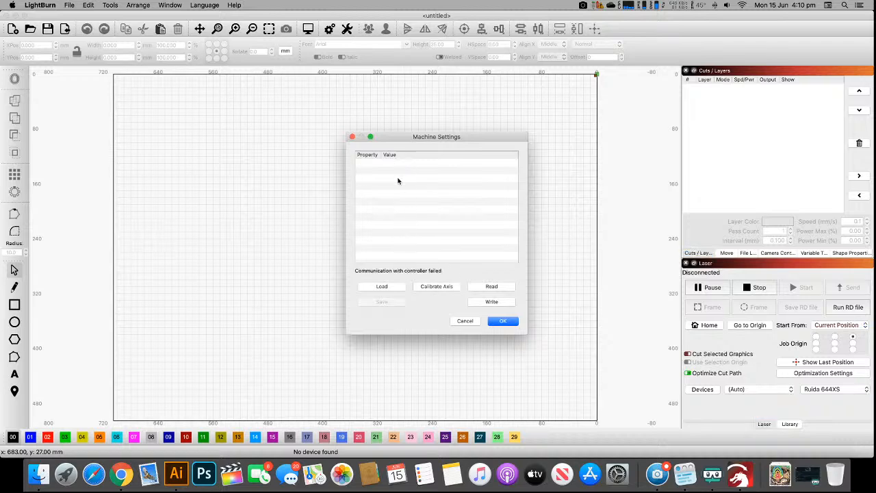
left_click(465, 322)
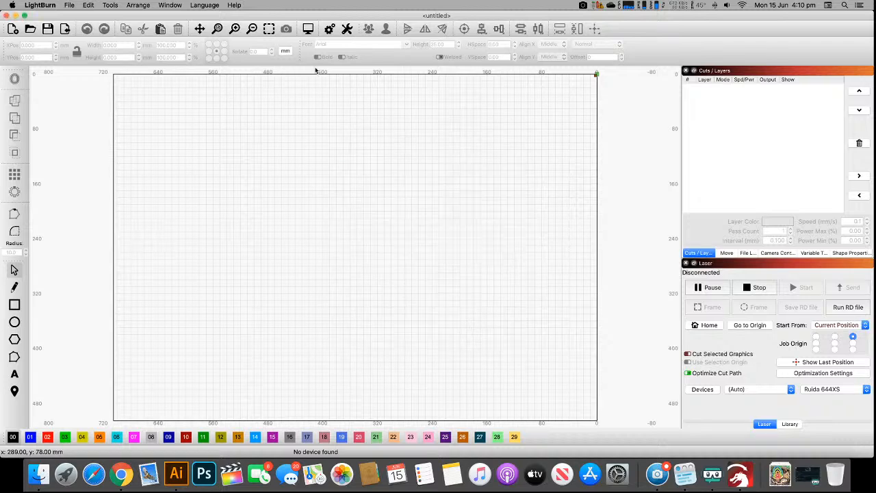
- Revisit the basic device settings of the Ruida 644XS and cancel out of them
left_click(74, 5)
mouse_move(89, 4)
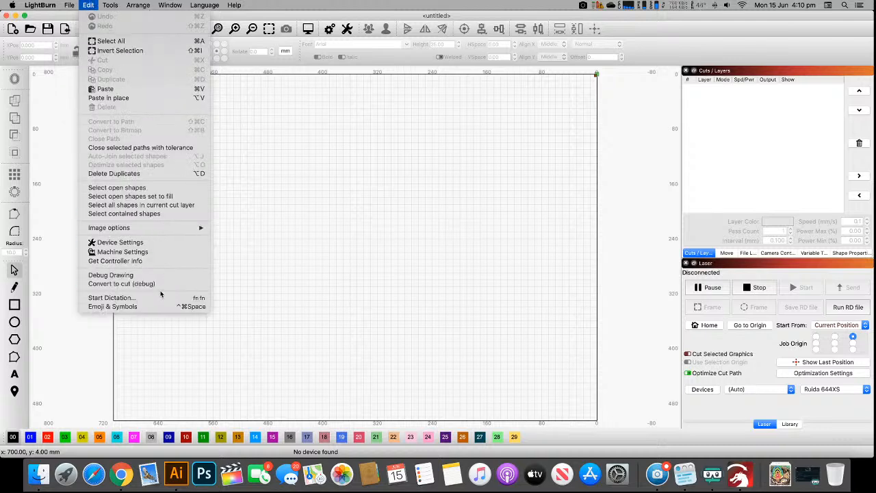
left_click(157, 243)
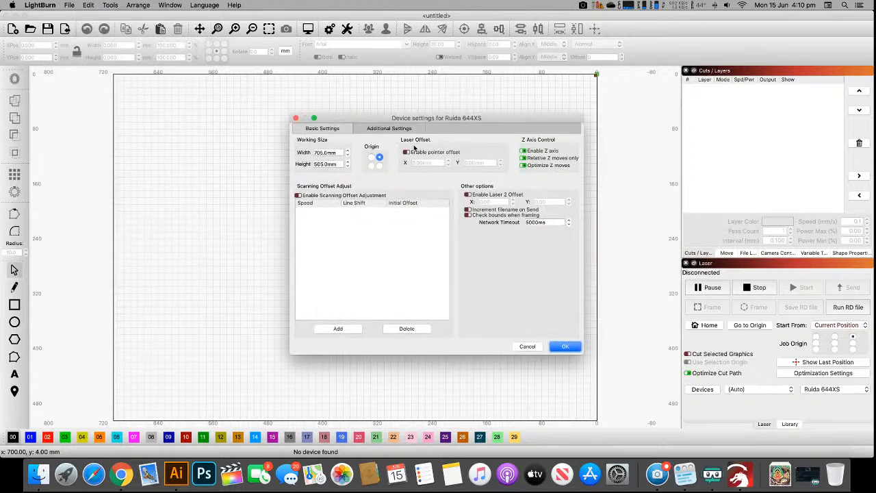
left_click(519, 349)
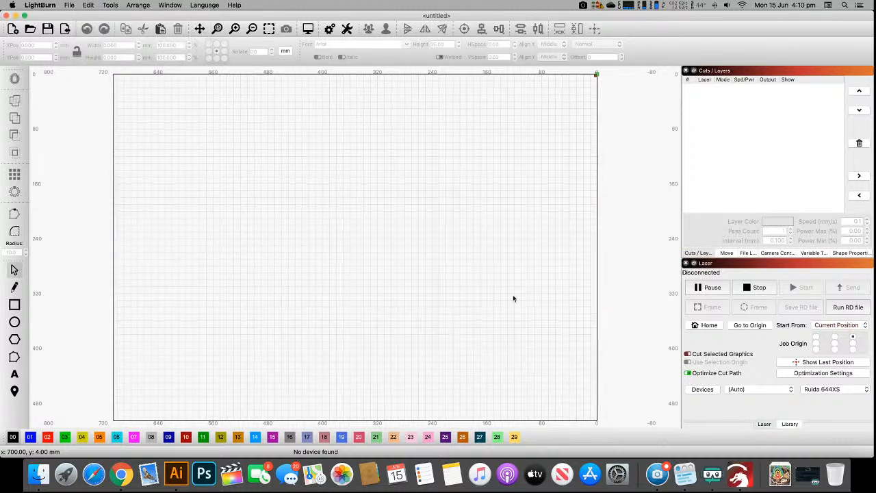
- Review the application preferences, covering the file and import settings as well as the display and units settings
left_click(96, 5)
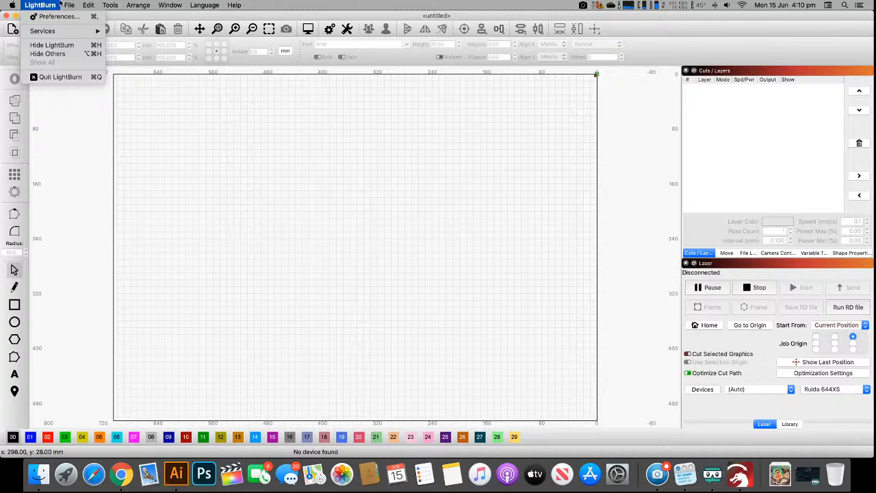
left_click(54, 15)
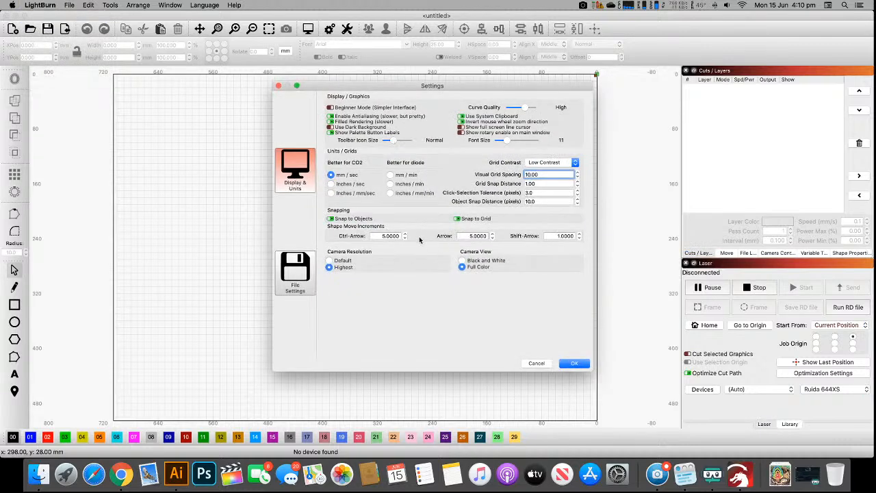
left_click(308, 268)
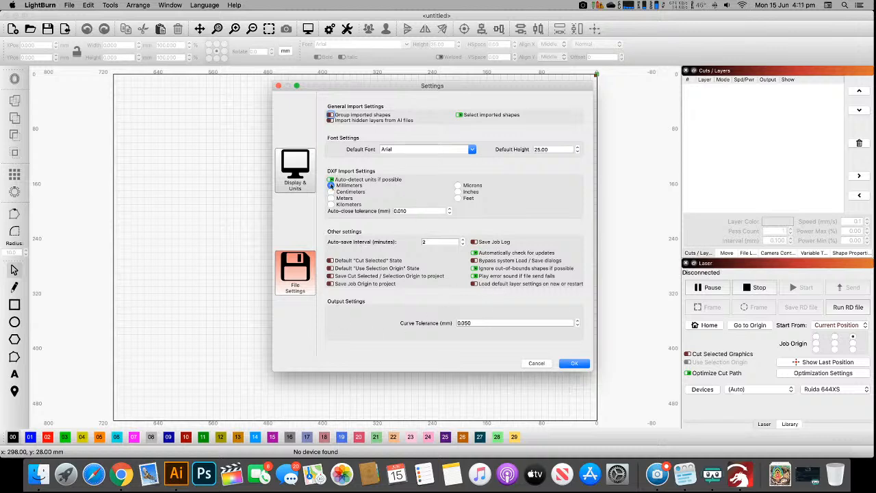
left_click(299, 186)
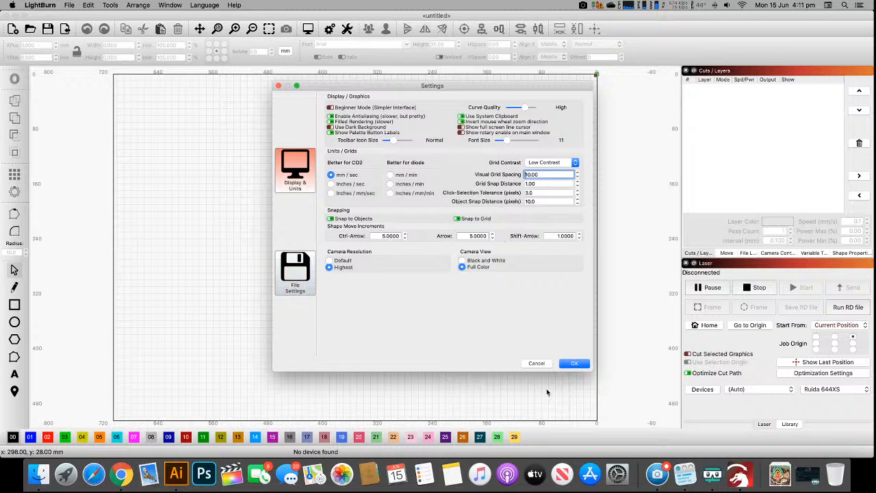
- Dismiss the preferences without changes, view the LightBurn website and the livestream dashboard in Chrome, and return to LightBurn
left_click(540, 366)
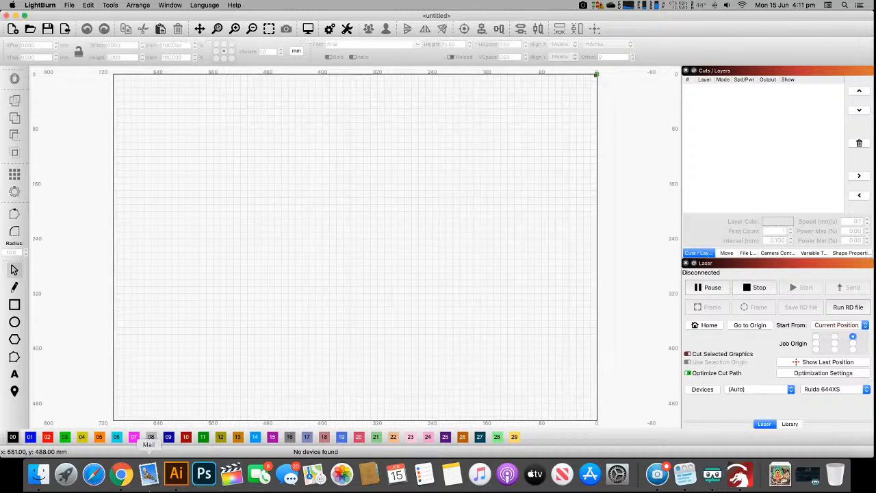
left_click(121, 474)
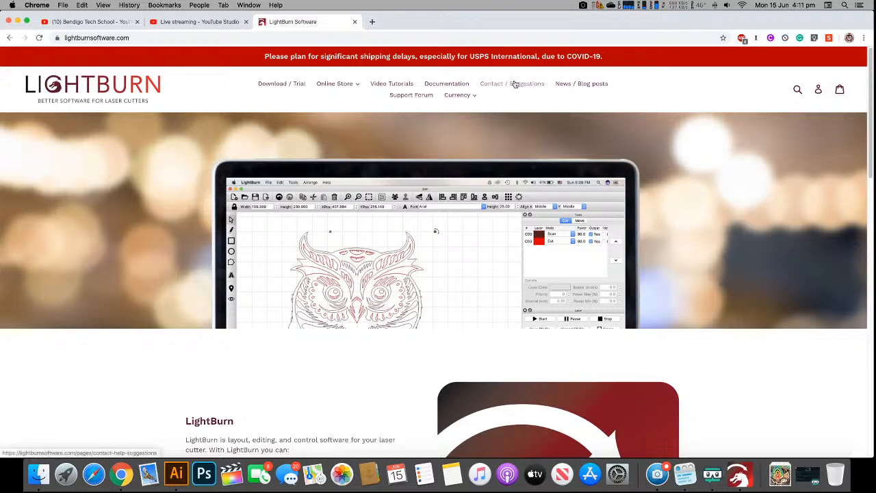
left_click(198, 21)
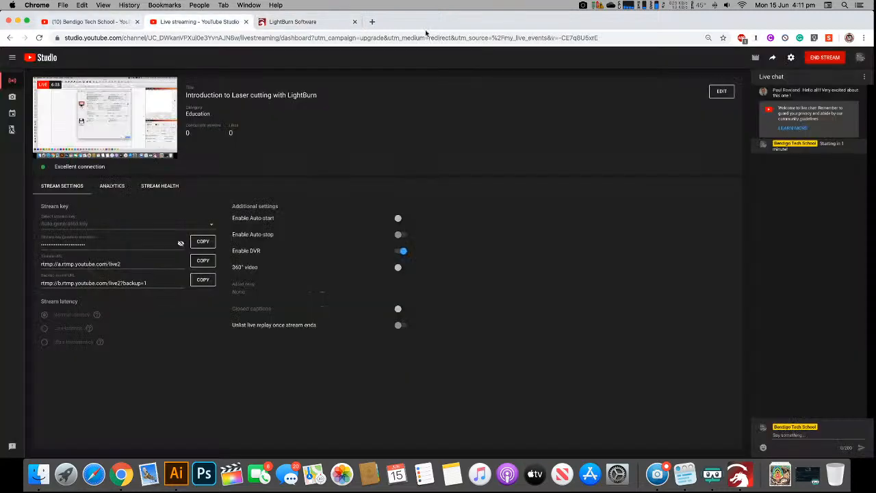
left_click(293, 21)
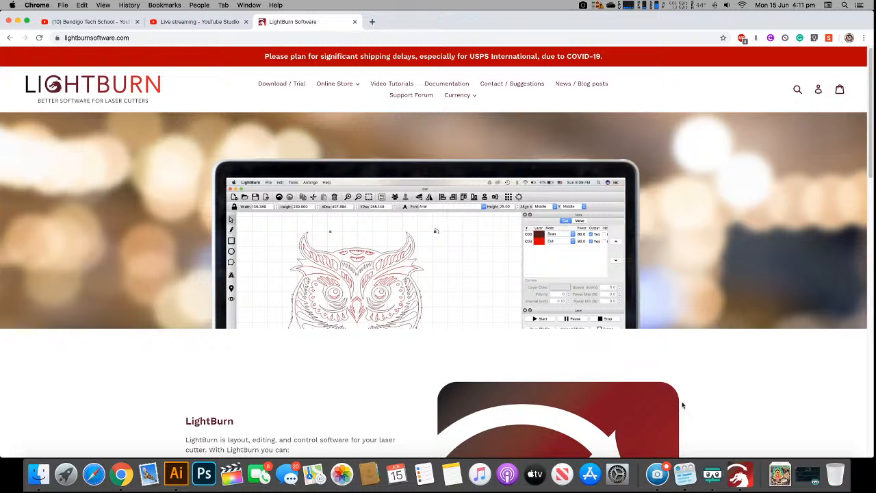
left_click(739, 474)
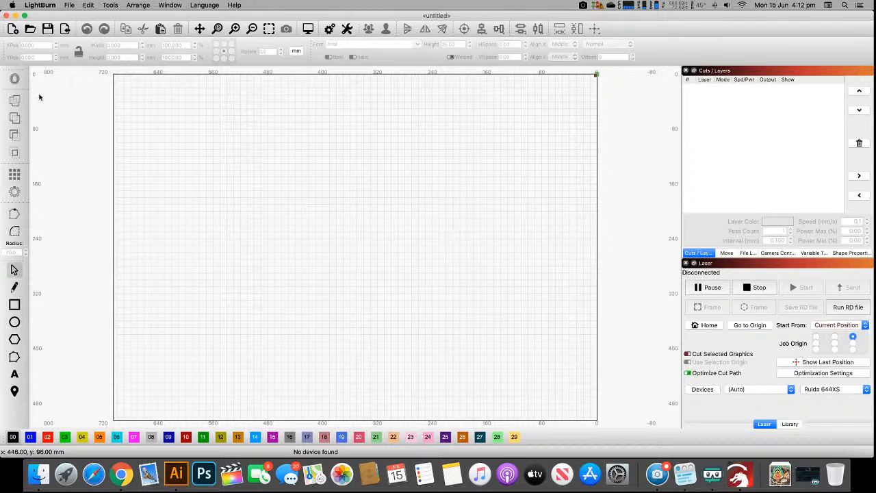
- Switch to Illustrator and create a new blank document
left_click(176, 474)
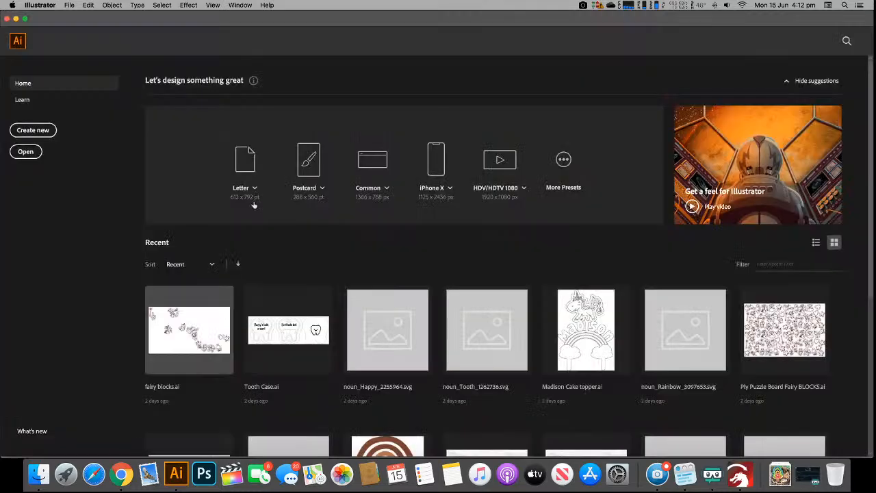
left_click(70, 6)
left_click(75, 16)
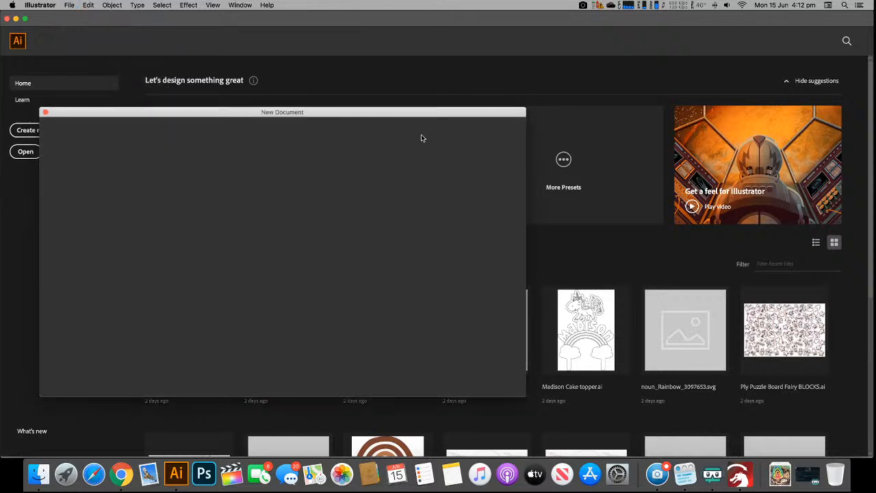
left_click(488, 381)
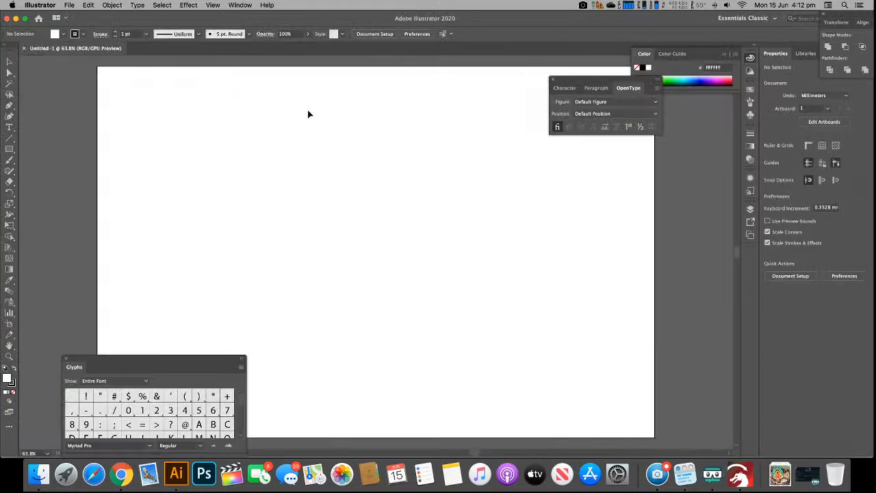
- Draw a circle about 155 mm in diameter near the middle of the artboard with the Ellipse tool
left_click(9, 150)
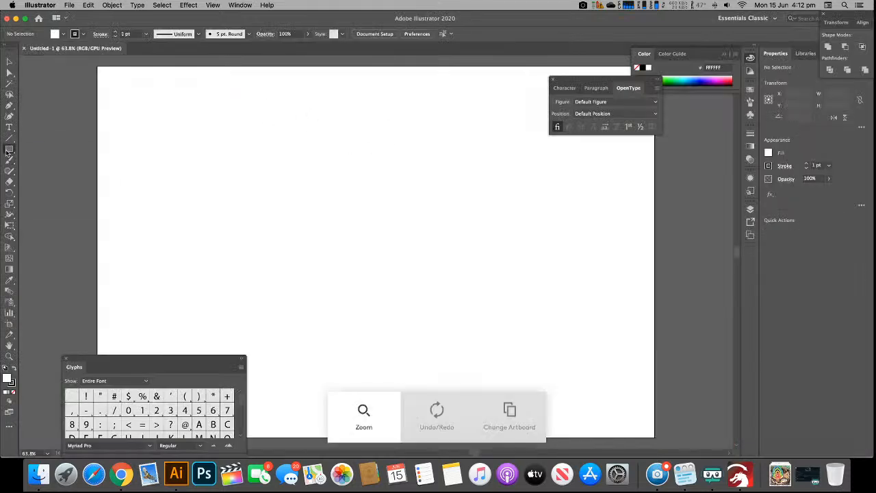
left_click_drag(9, 152, 68, 172)
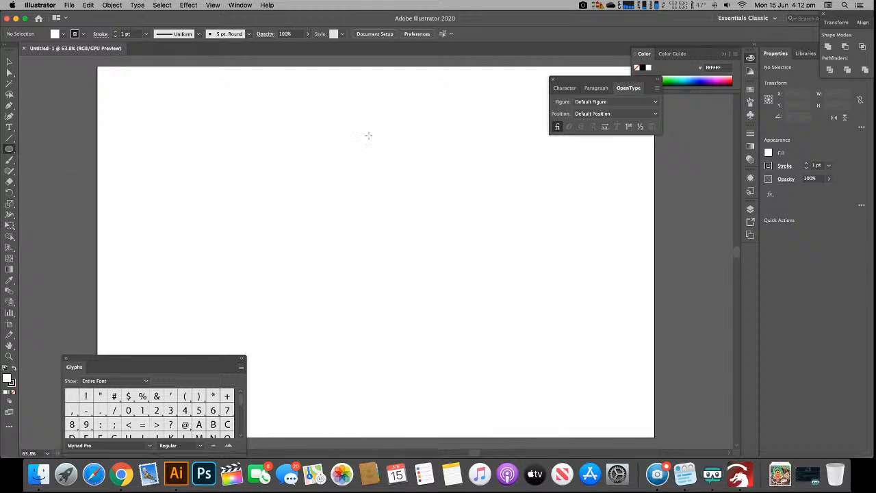
left_click_drag(321, 164, 466, 308)
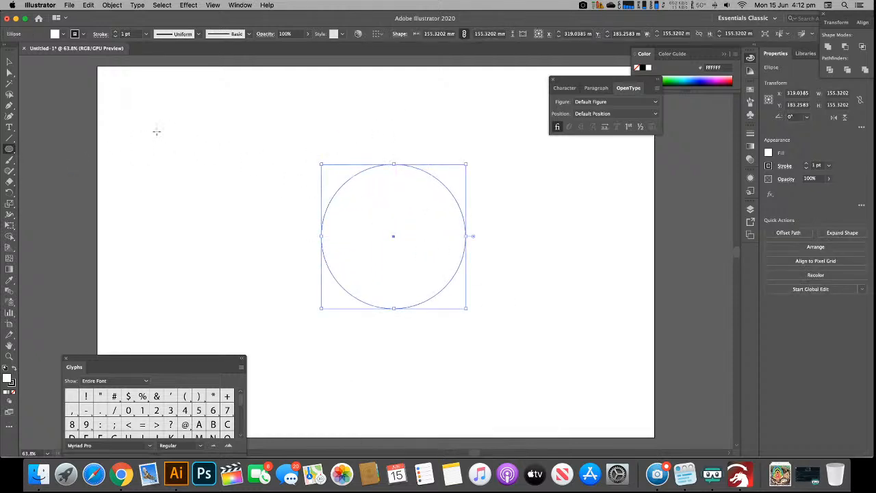
left_click(10, 62)
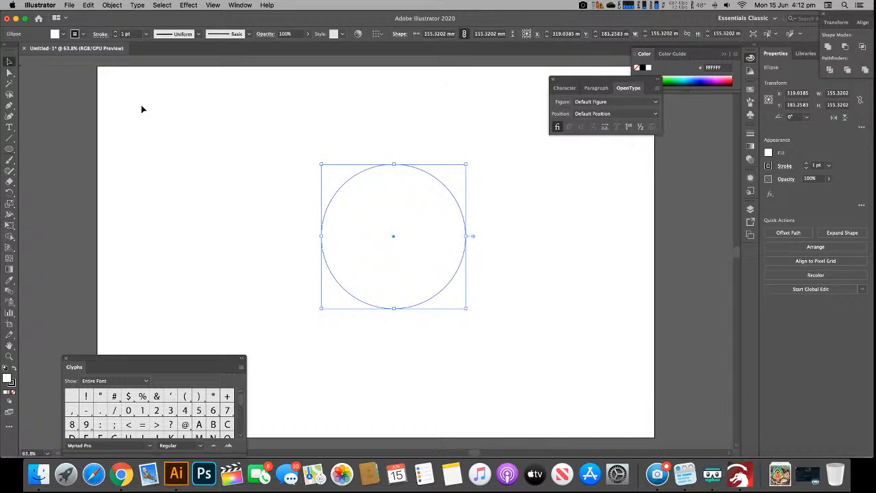
left_click(308, 107)
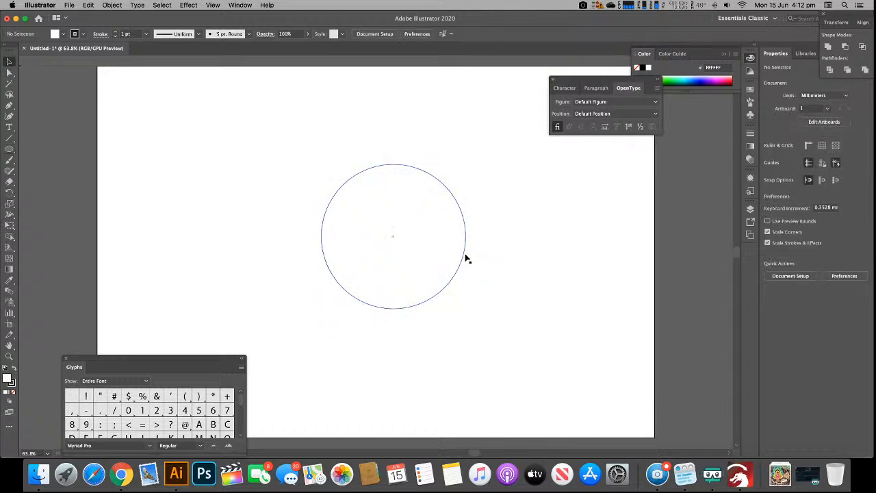
- Offset the circle's path outward by 10 mm to form a concentric outer ring
left_click(412, 232)
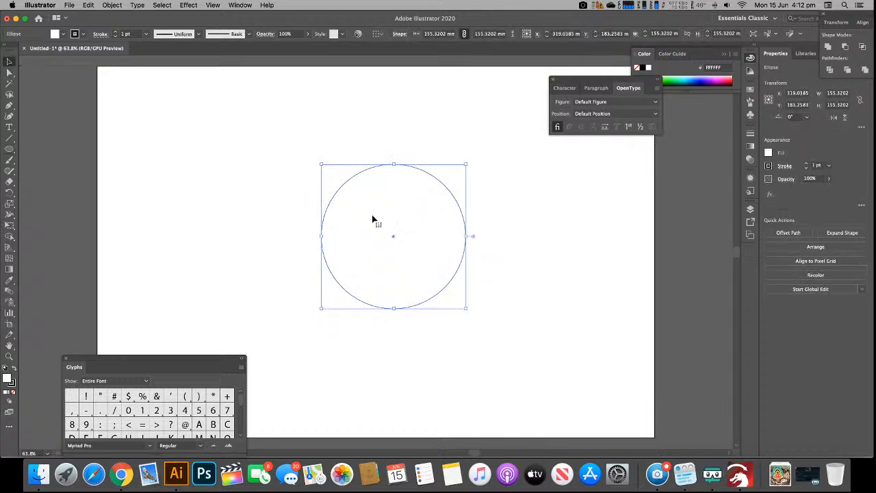
left_click(788, 233)
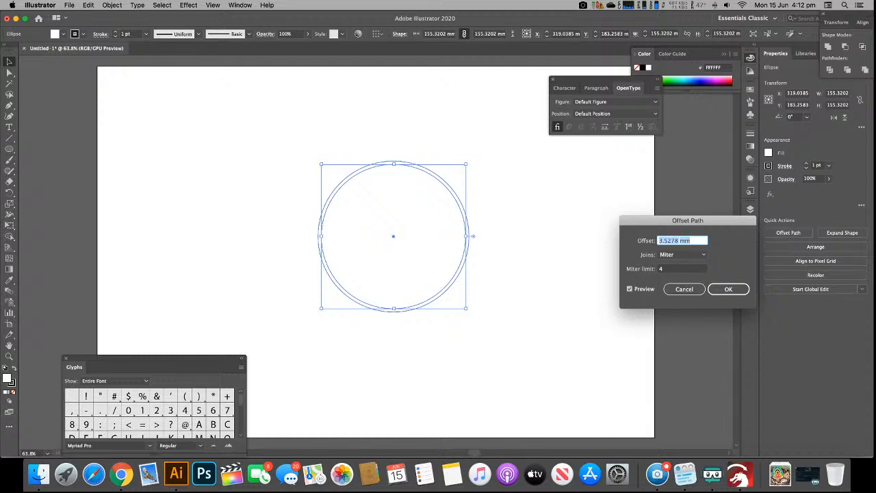
type("10")
key("Tab")
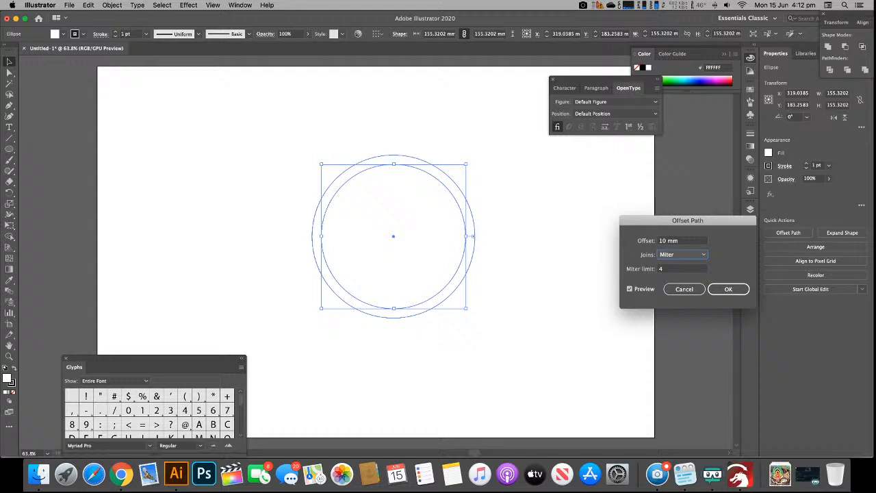
left_click(720, 288)
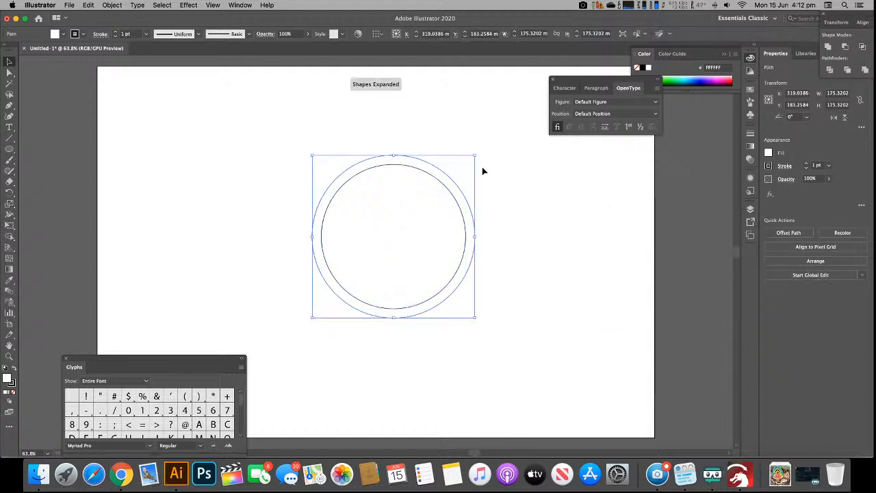
left_click(516, 234)
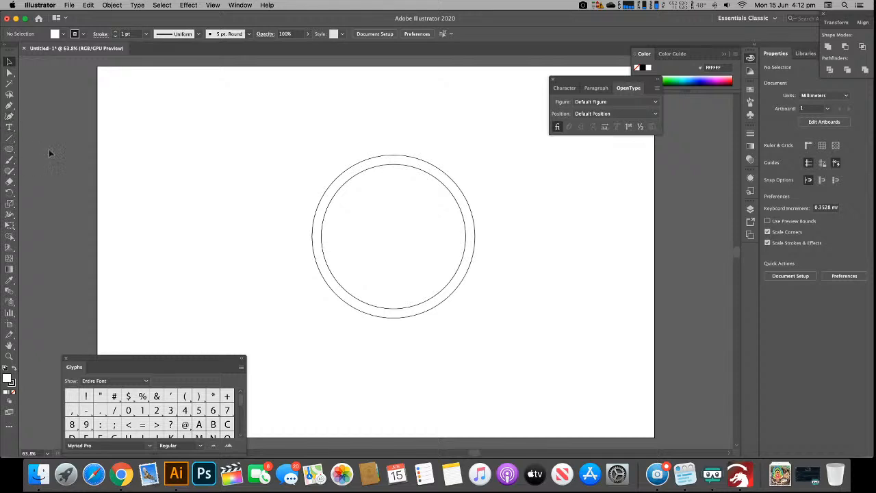
- Draw a small circle about 63 mm in diameter to the upper left of the large ring
left_click(9, 150)
left_click_drag(13, 154, 41, 170)
left_click_drag(213, 145, 273, 205)
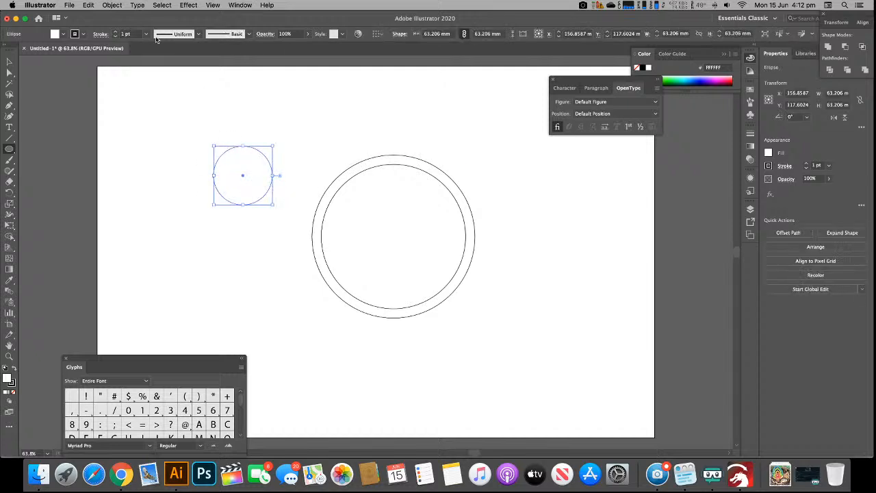
- Add a concentric copy of the small circle, scaled down to about 49 mm in diameter
left_click(96, 5)
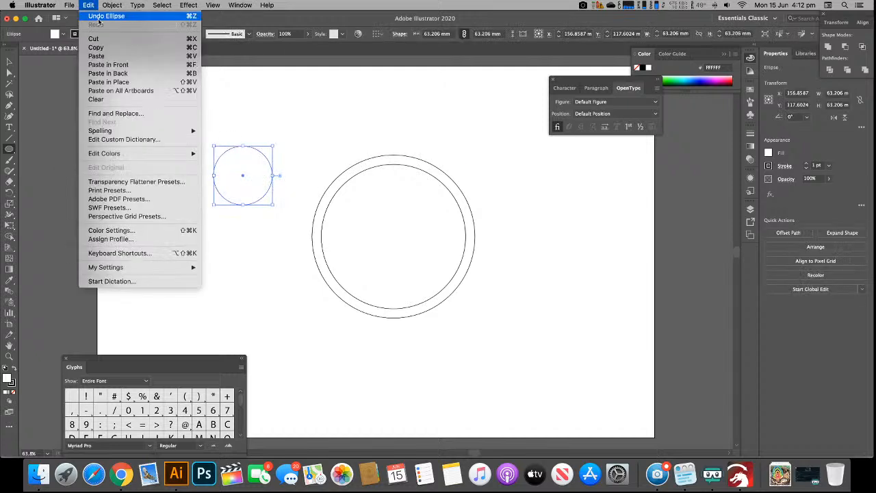
left_click(116, 80)
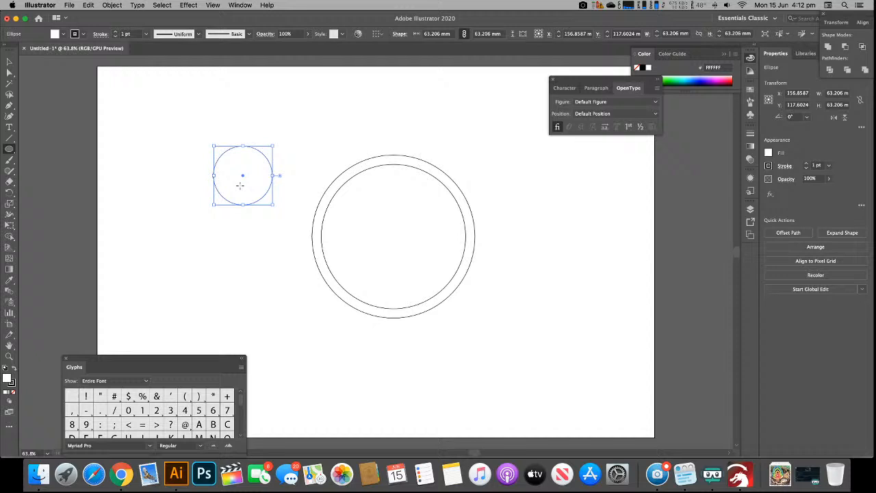
left_click_drag(272, 205, 268, 197)
key("super+z")
left_click(280, 204)
key("Escape")
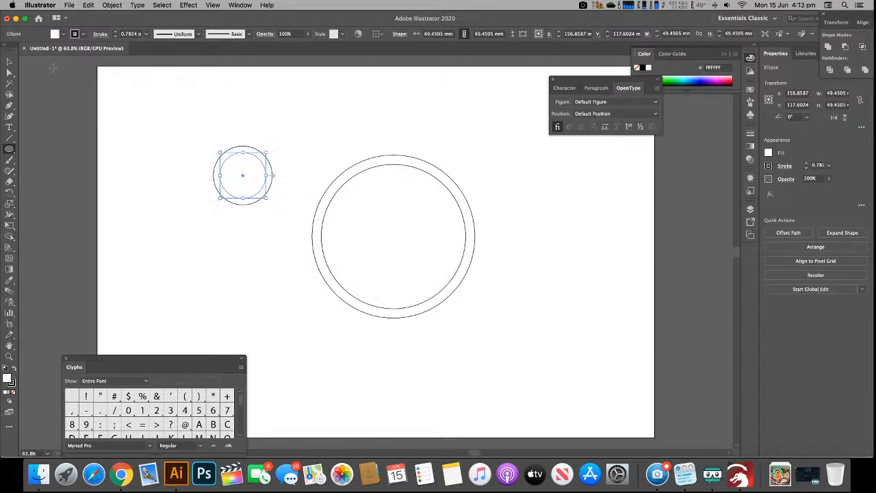
- Select both small circles and subtract the inner one from the outer one to make a ring
key("v")
left_click_drag(208, 231, 276, 186)
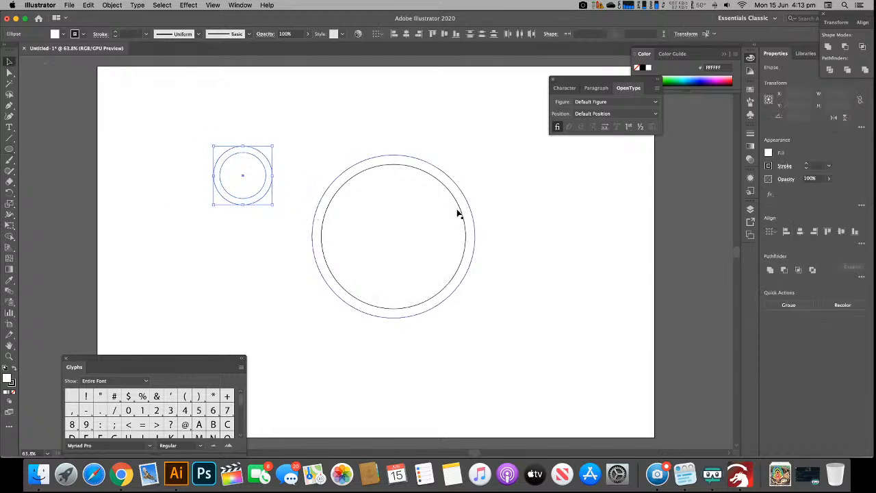
left_click(784, 271)
left_click(321, 170)
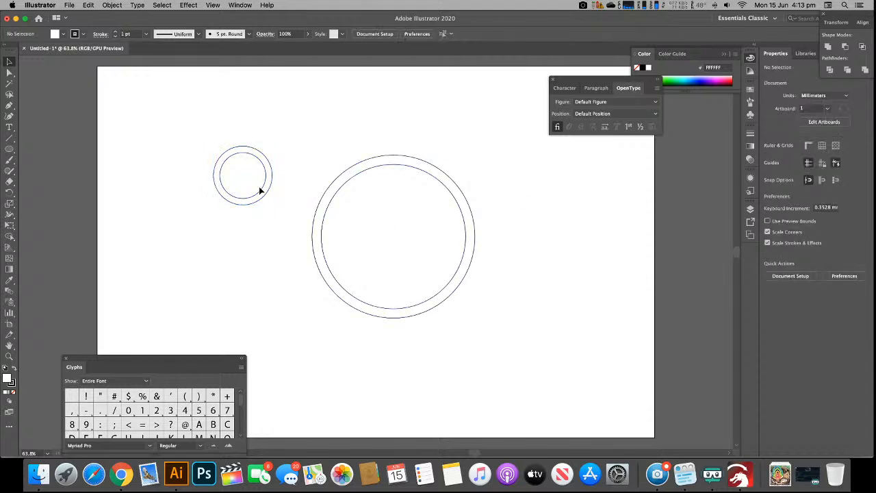
- Delete the bottom anchor points of the small ring's outer and inner curves, leaving an arch
key("a")
left_click(243, 204)
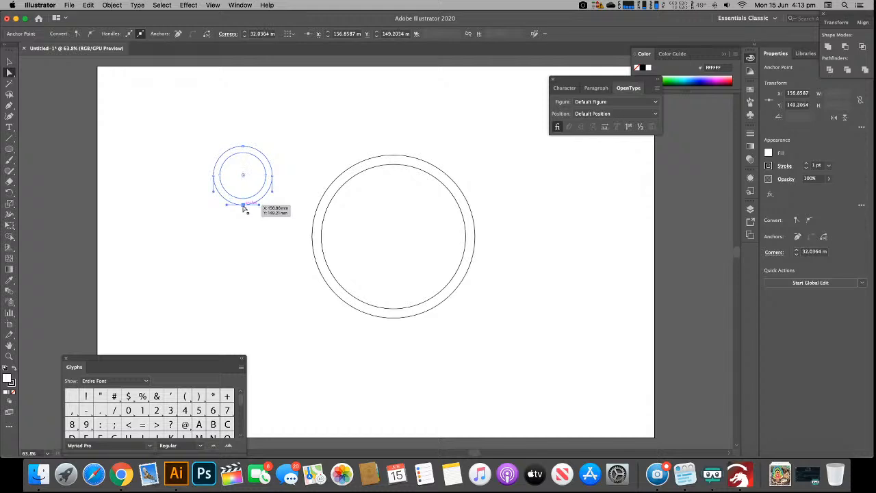
key("Delete")
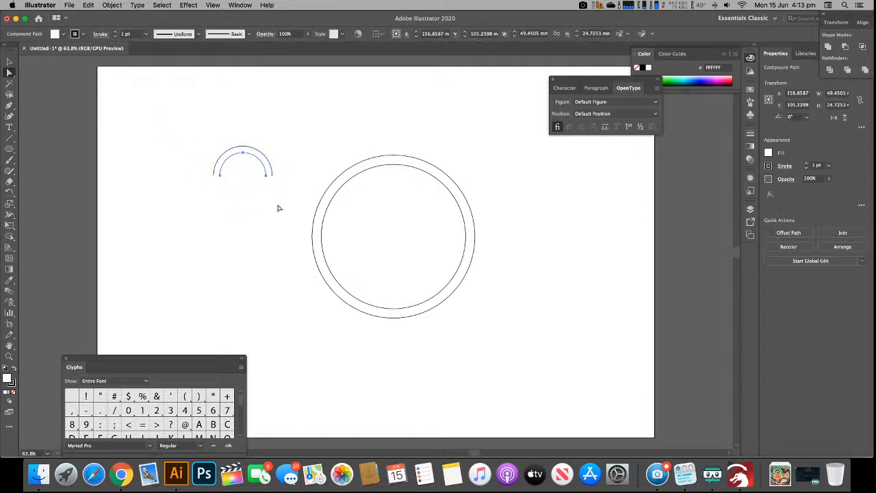
- Join the arch's open end points on the right and on the left side to close the shape
left_click_drag(278, 207, 250, 177)
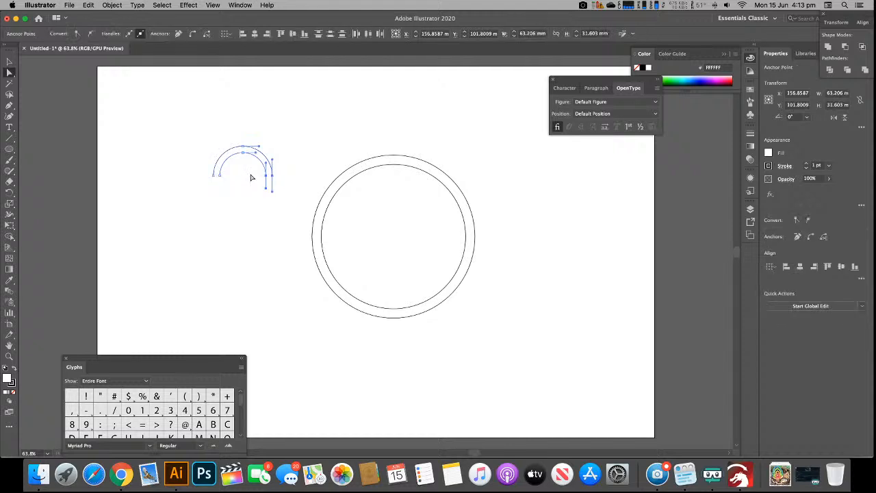
key("super+j")
key("a")
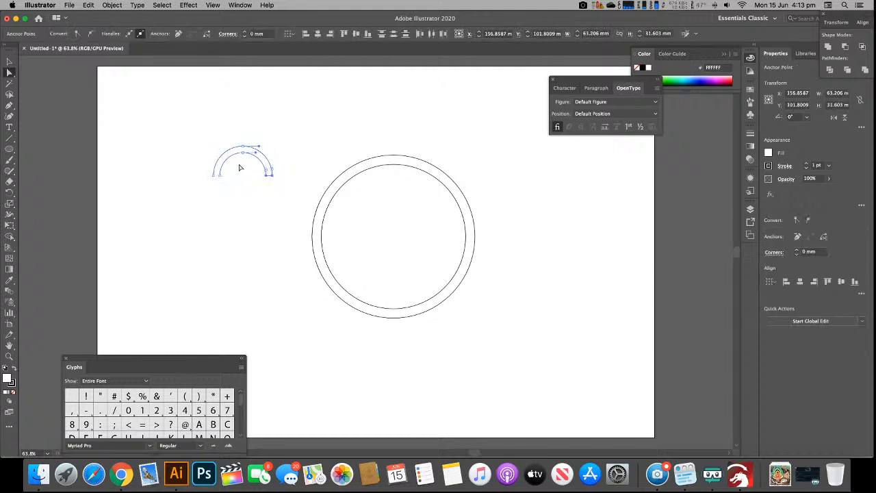
left_click_drag(236, 195, 176, 170)
key("super+j")
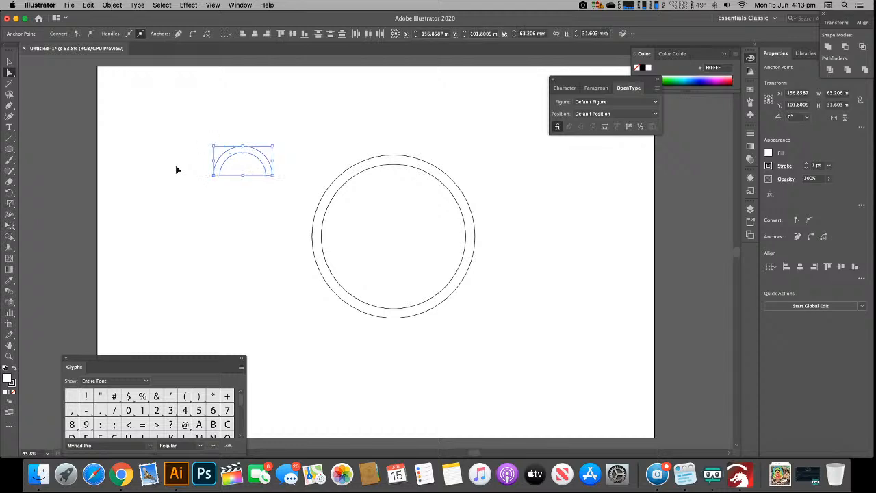
- Place the arch inside the large circle's upper right as an eye, scale it to about 52 mm wide, and undo the accidental reshaping
key("a")
left_click(9, 62)
left_click(217, 137)
left_click_drag(265, 164, 389, 219)
key("Caps_Lock")
key("super+z")
left_click(509, 246)
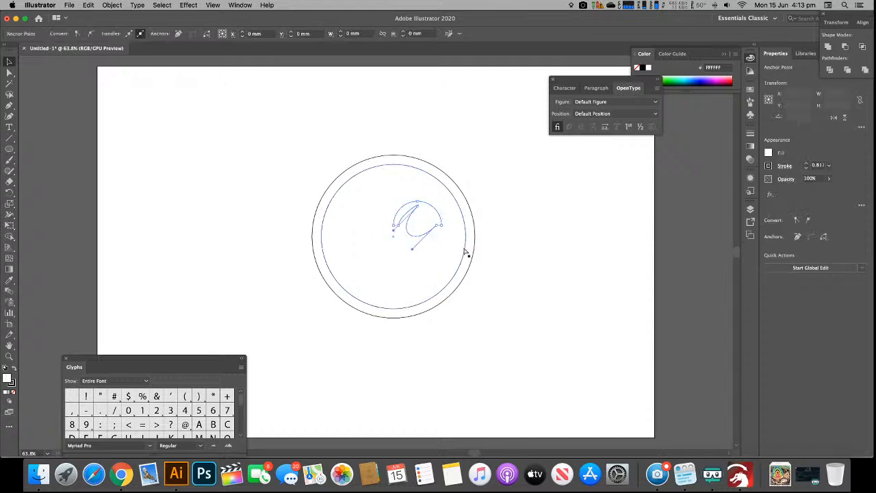
key("super+s")
key("Escape")
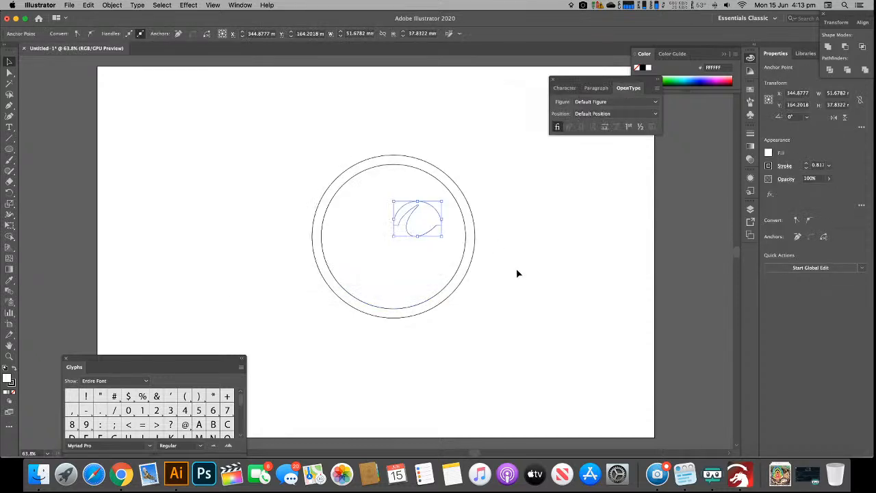
key("super+z")
key("super+z")
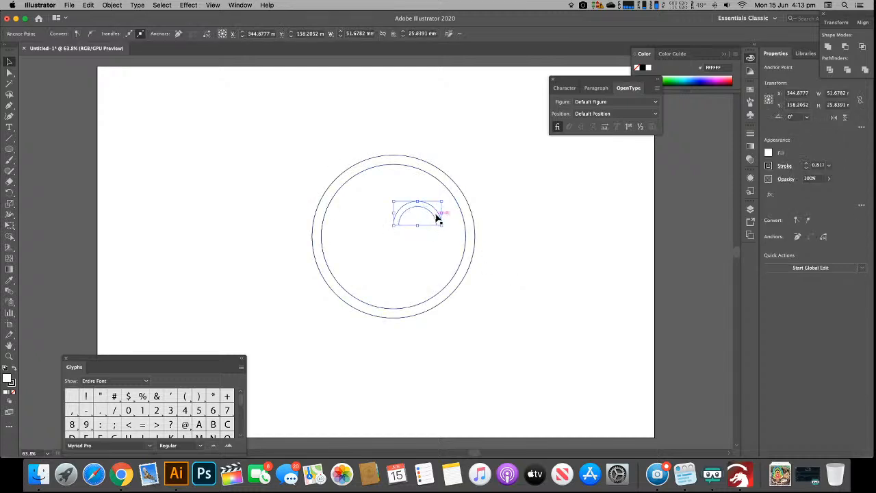
- Duplicate the arch to its left as the second eye and set the fill to none
left_click_drag(433, 218, 381, 217)
left_click(413, 234)
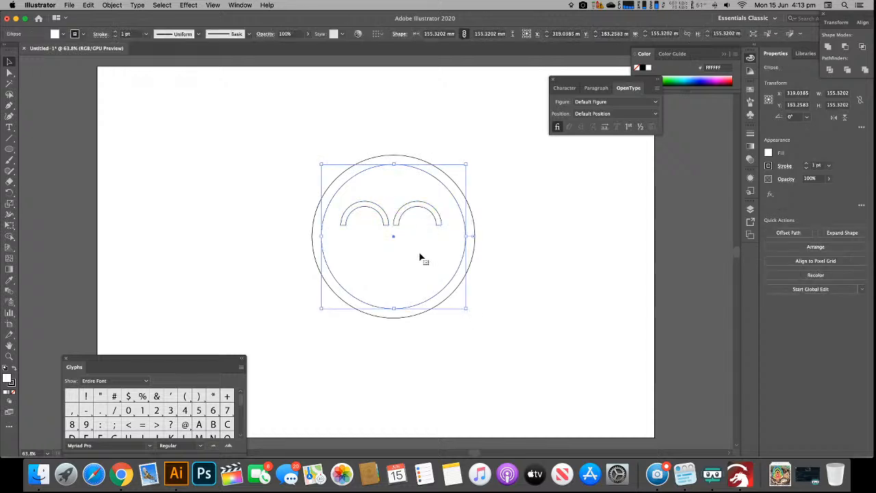
key("super+shift+a")
left_click_drag(413, 234, 384, 220)
key("super+z")
left_click(113, 332)
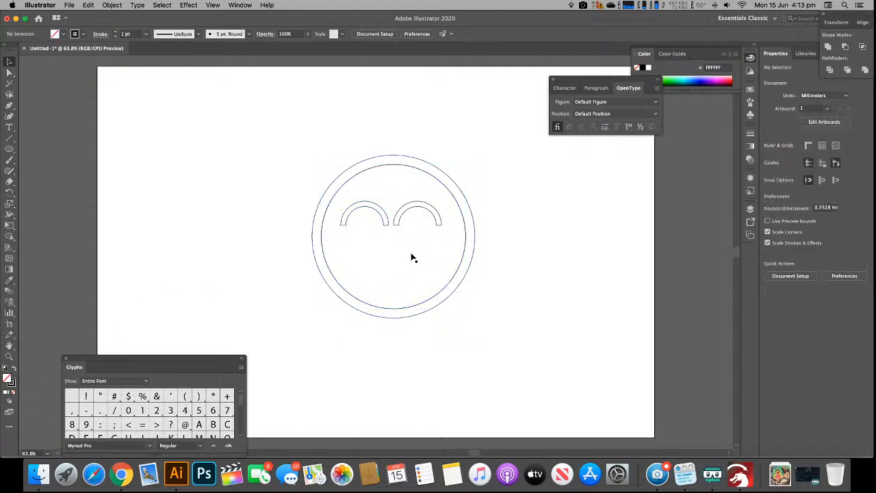
- Draw an ellipse about 51 mm wide and 47 mm high outside the large ring, to its lower left
left_click(10, 149)
left_click_drag(250, 277, 298, 319)
key("a")
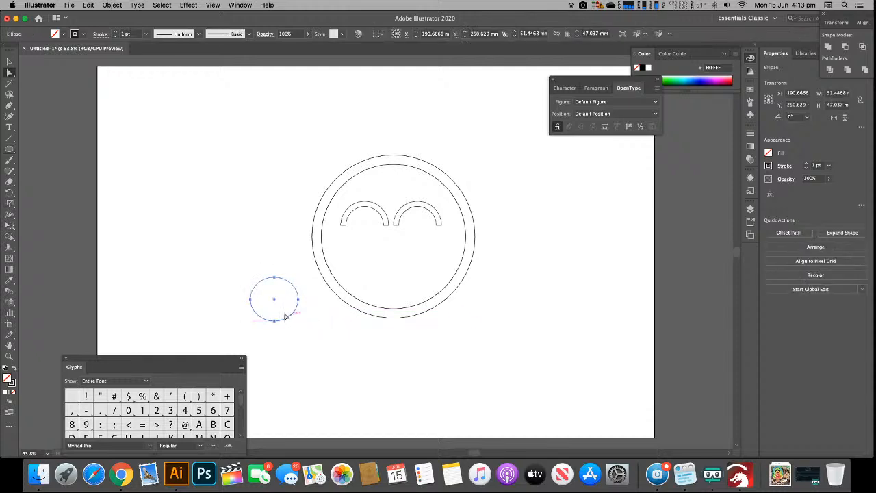
- Broaden the small ellipse's lower curve at its bottom anchor and place the shape in the ring, centred below the eyes, as the nose
left_click(273, 322)
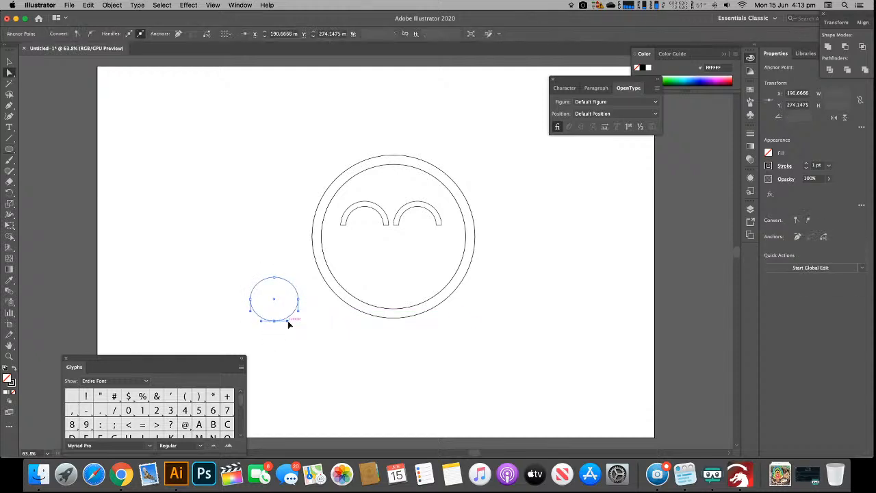
left_click_drag(287, 321, 251, 320)
left_click(9, 61)
left_click(257, 295)
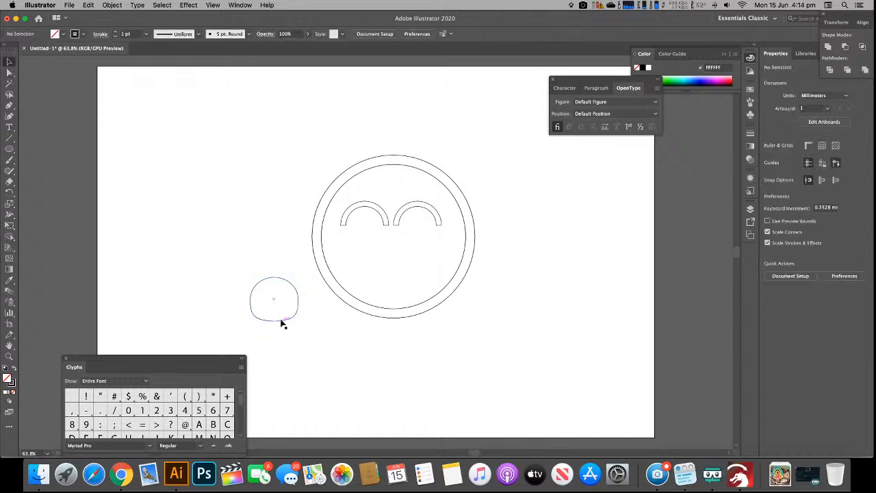
left_click_drag(281, 321, 399, 280)
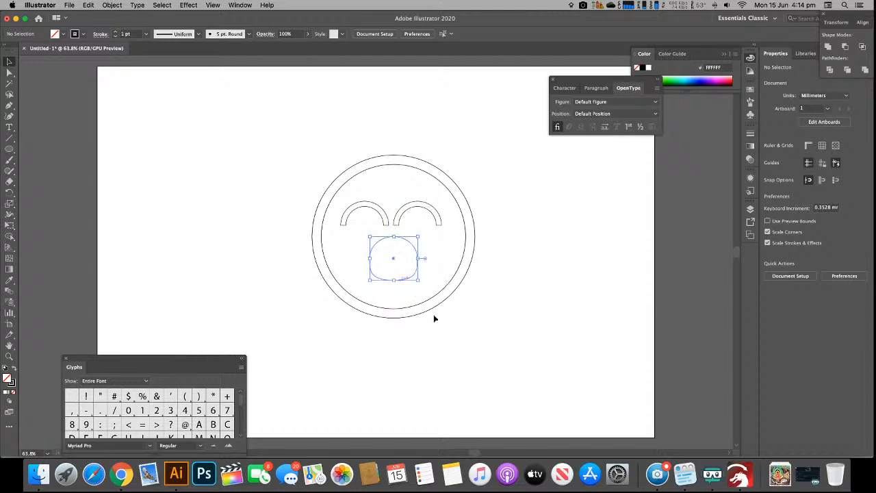
left_click(433, 319)
- Draw an ellipse about 85 mm wide and 80 mm high and place it overlapping the large ring's upper left edge as an ear
left_click(9, 150)
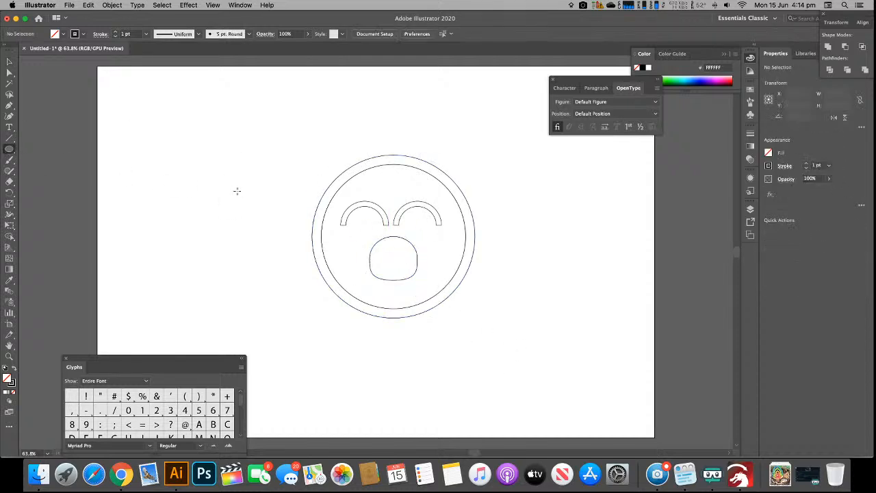
left_click_drag(226, 169, 306, 244)
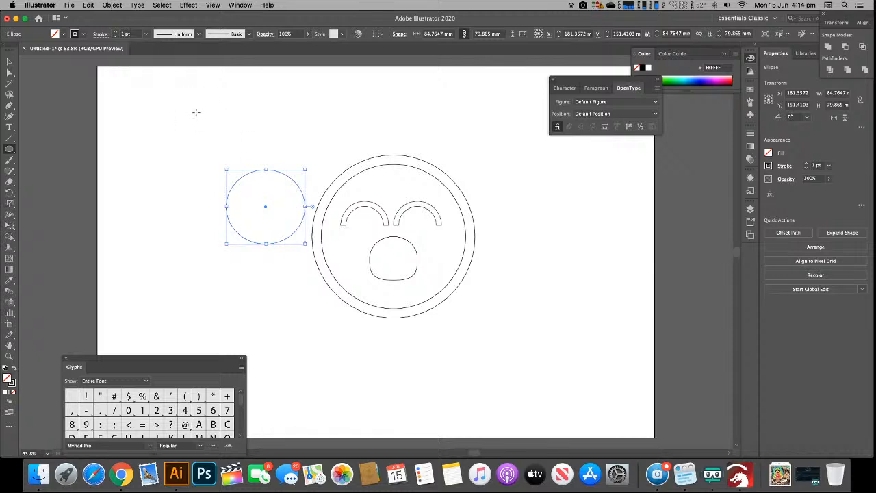
key("v")
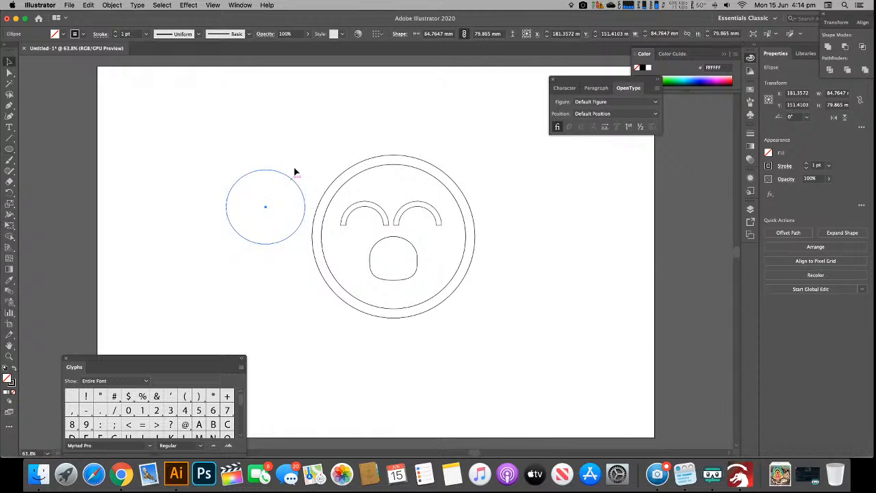
left_click_drag(292, 177, 338, 149)
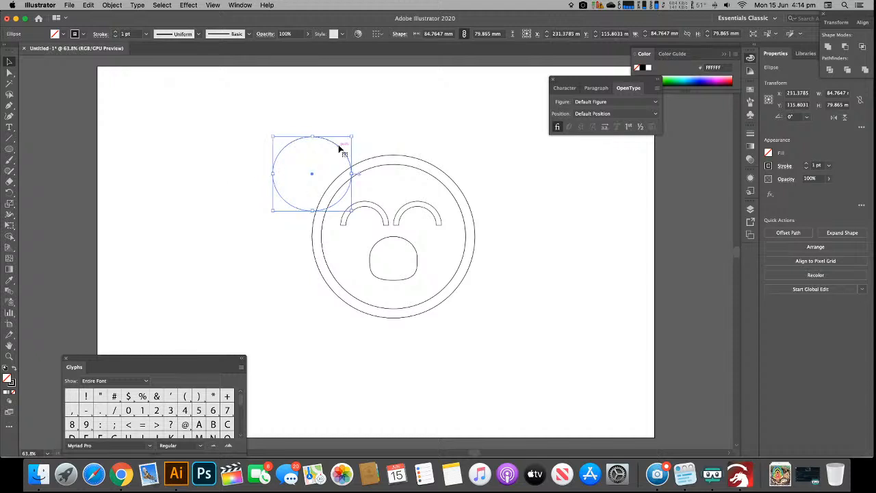
- Offset the ear ellipse's path by -20 mm with miter joins to add an inner ellipse
left_click(788, 233)
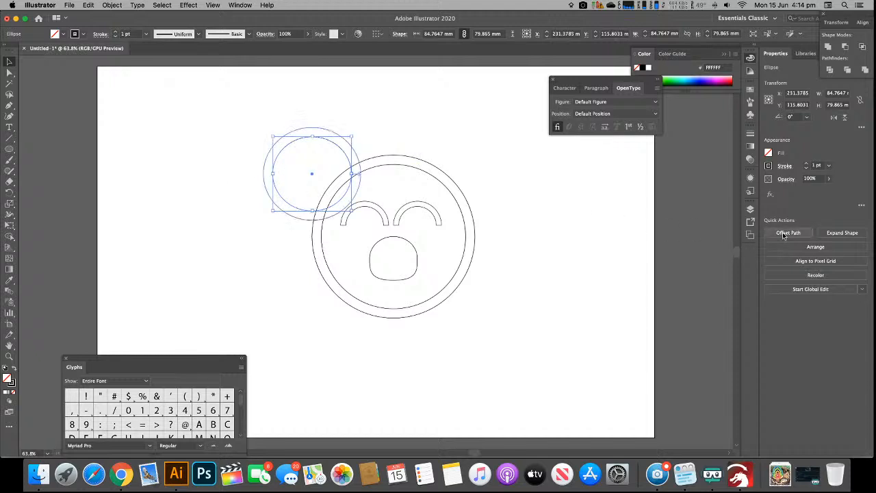
type("-")
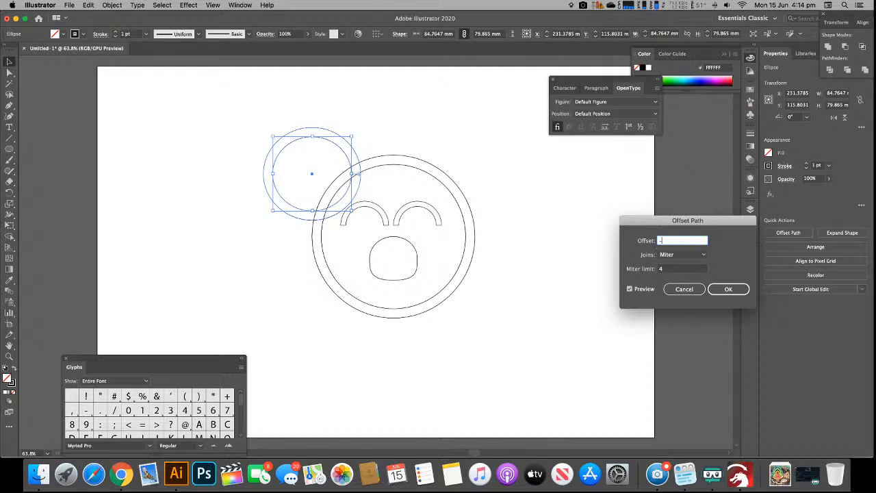
type("20")
key("Tab")
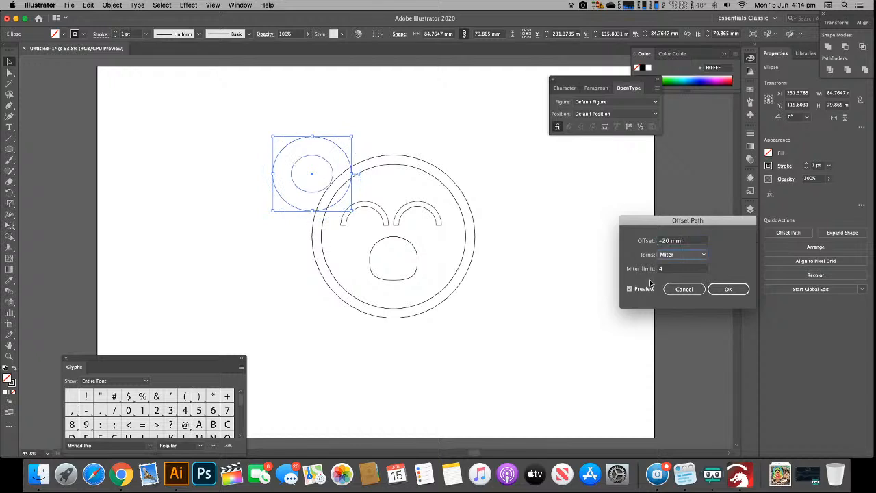
left_click(726, 288)
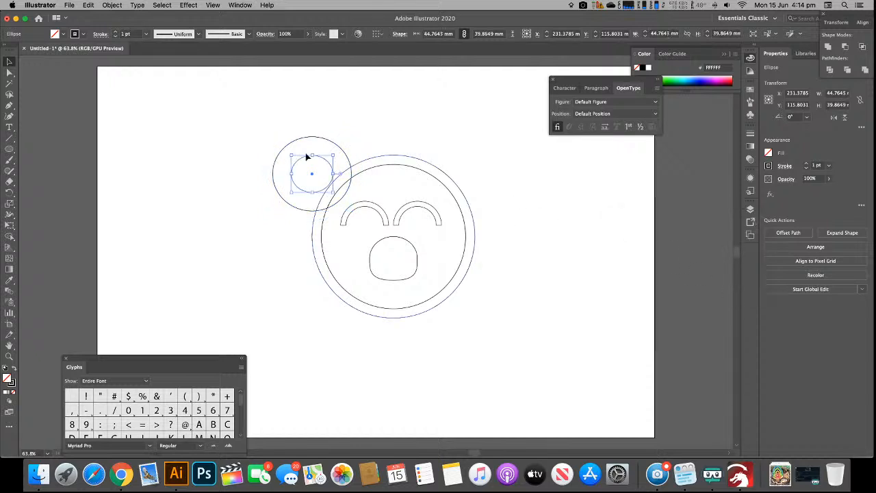
- Undo the accidental uniting of the two ear ellipses and subtract the inner ellipse from the outer one
left_click_drag(247, 110, 306, 187)
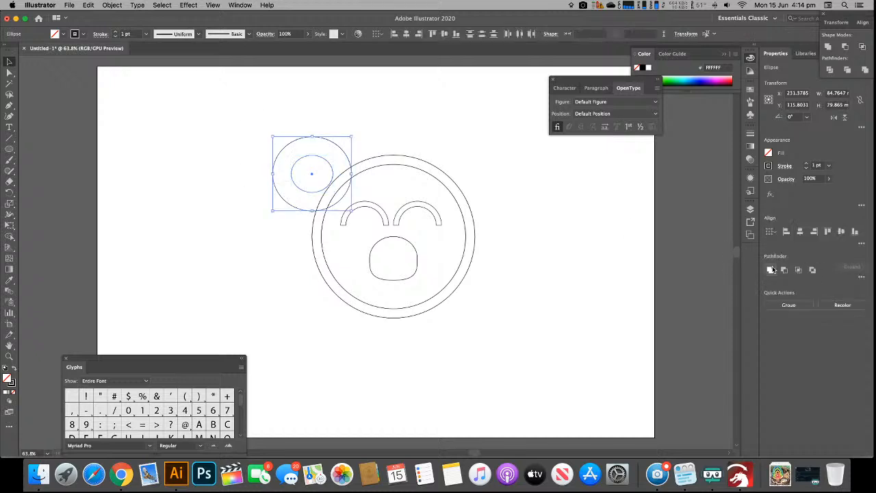
left_click(771, 269)
key("super+z")
left_click_drag(218, 108, 319, 177)
left_click(788, 271)
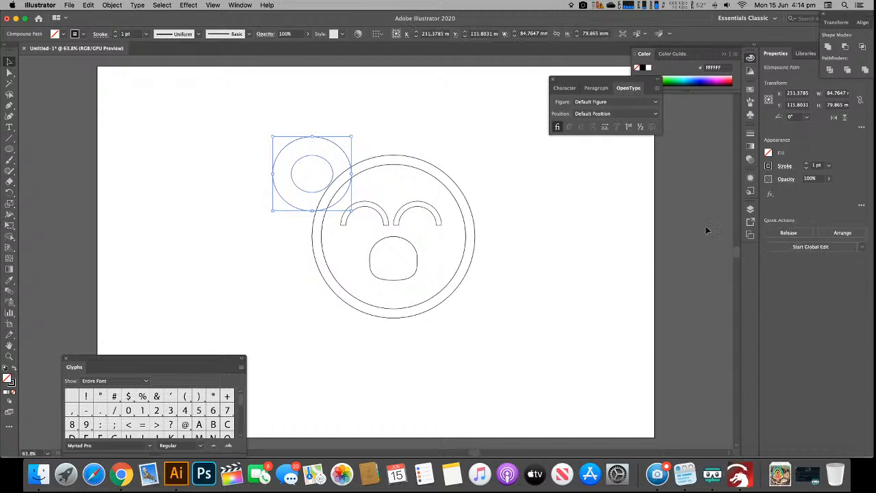
left_click(545, 170)
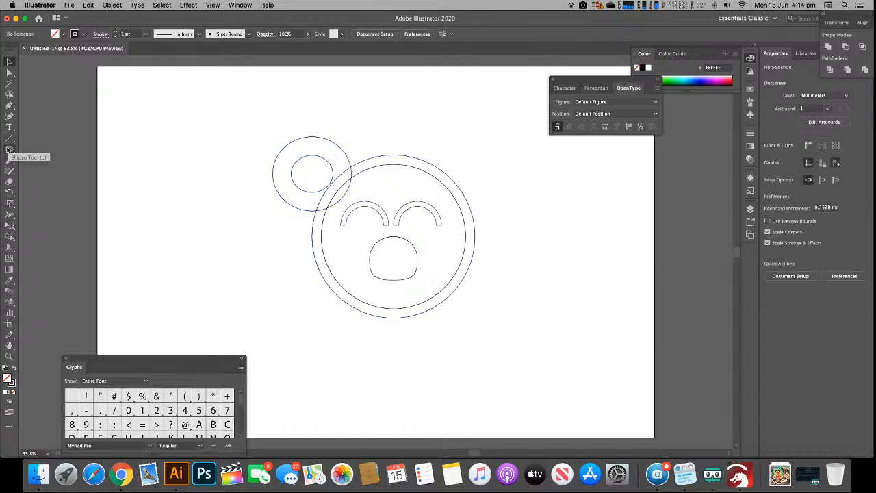
- Copy the right eye arch below the nose as two side-by-side mouth arches, each rotated 180° and about 33 mm wide and 19 mm high
left_click(8, 150)
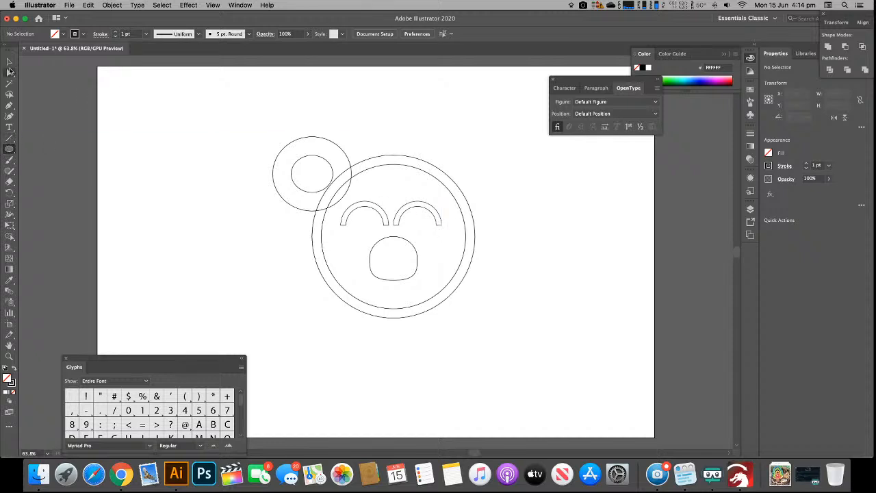
left_click(9, 62)
left_click(430, 215)
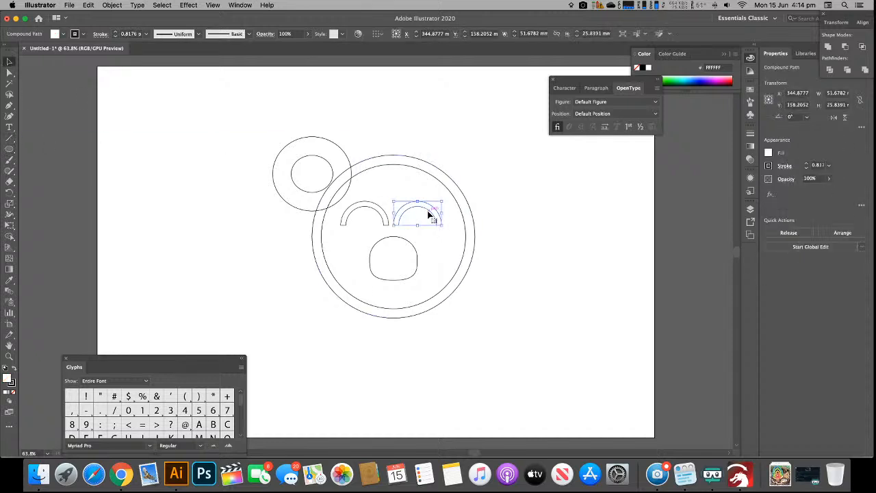
left_click_drag(427, 211, 423, 288)
left_click(403, 294)
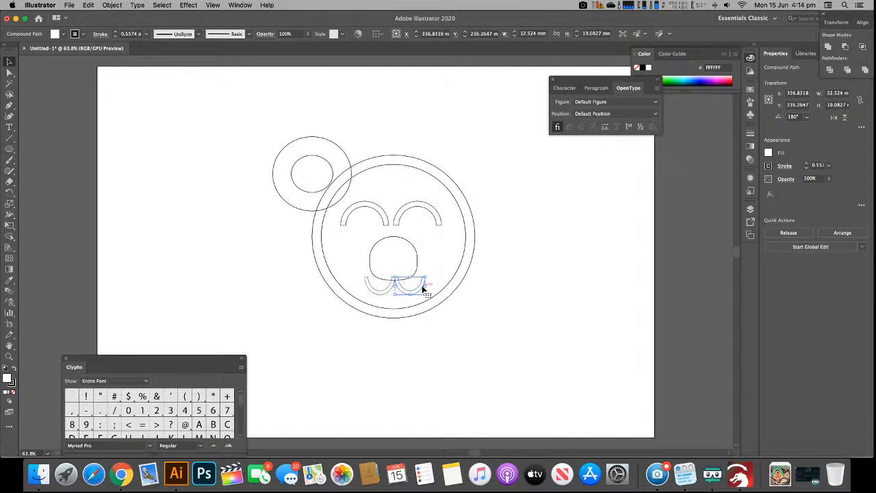
- Reflect the right mouth arch across the vertical axis
right_click(423, 289)
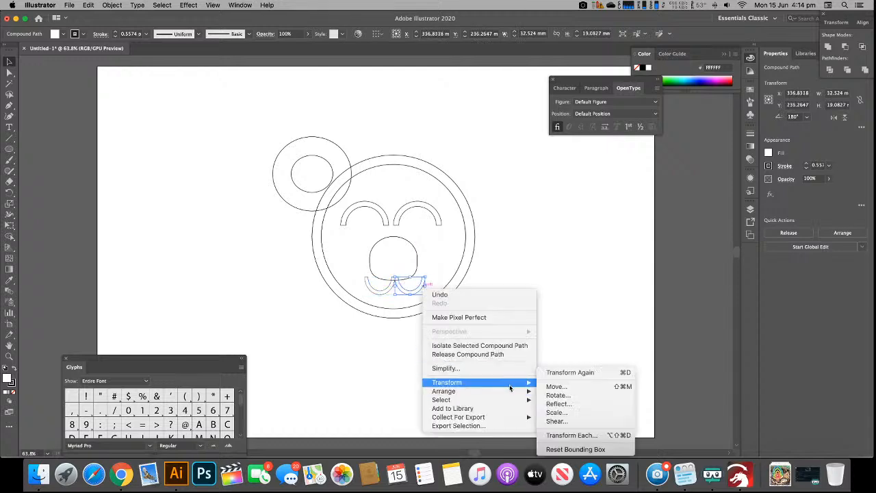
mouse_move(517, 391)
mouse_move(479, 382)
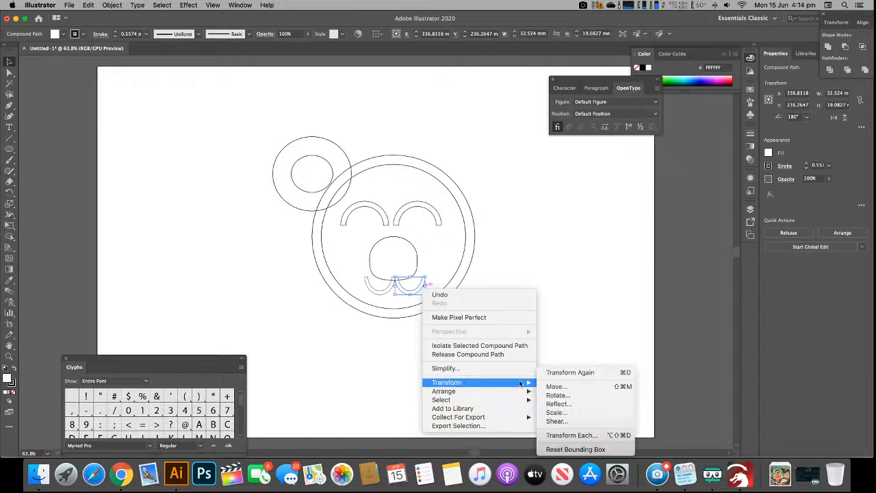
left_click(572, 412)
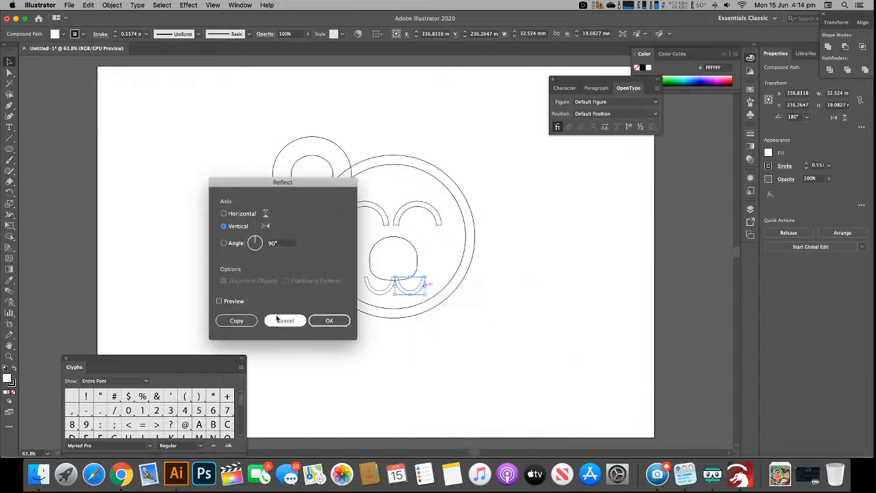
left_click(331, 321)
left_click(425, 326)
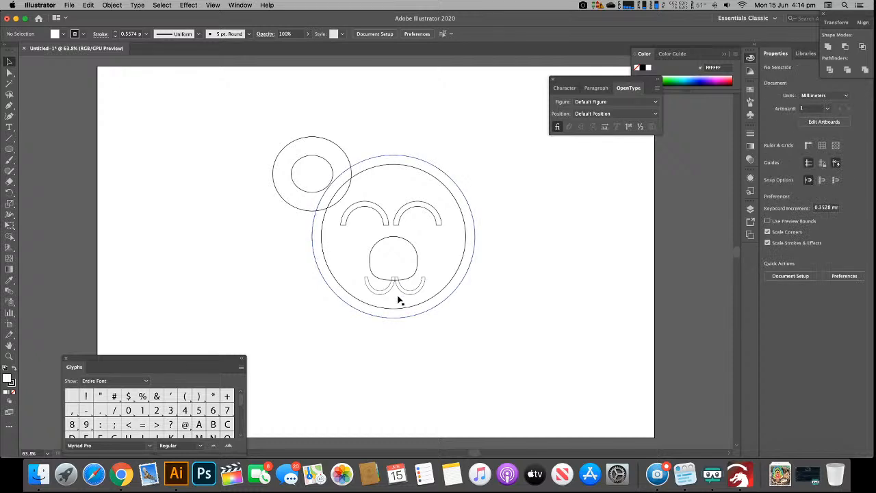
- Try to centre the nose and the two separate mouth arches horizontally, and undo the alignment
left_click(410, 292)
left_click(383, 293)
key("Caps_Lock")
left_click(389, 269)
left_click(404, 279)
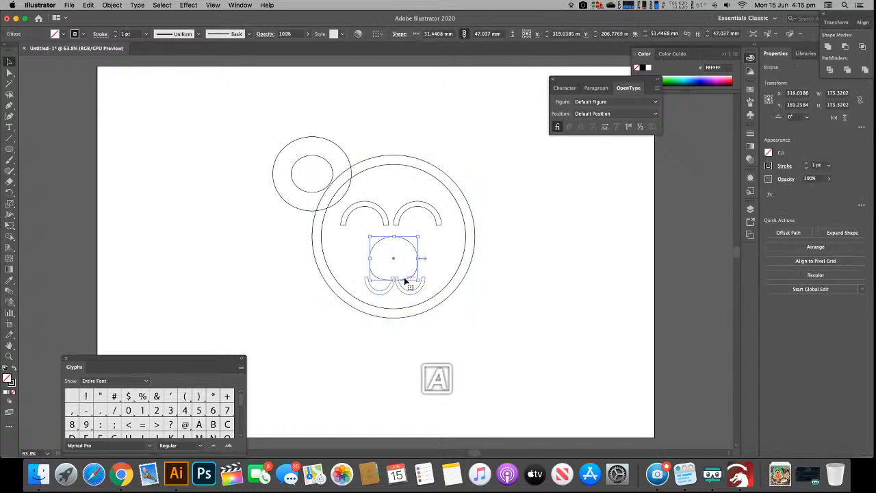
left_click(403, 293, "shift")
left_click(390, 293, "shift")
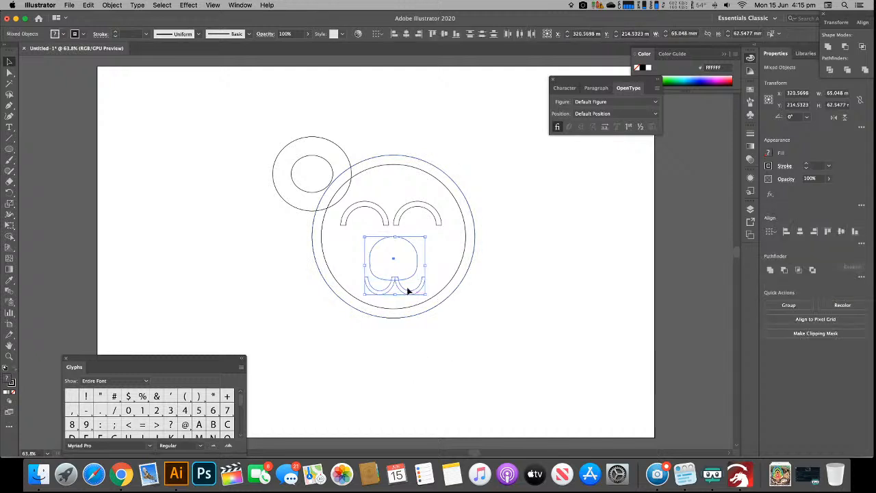
left_click(800, 231)
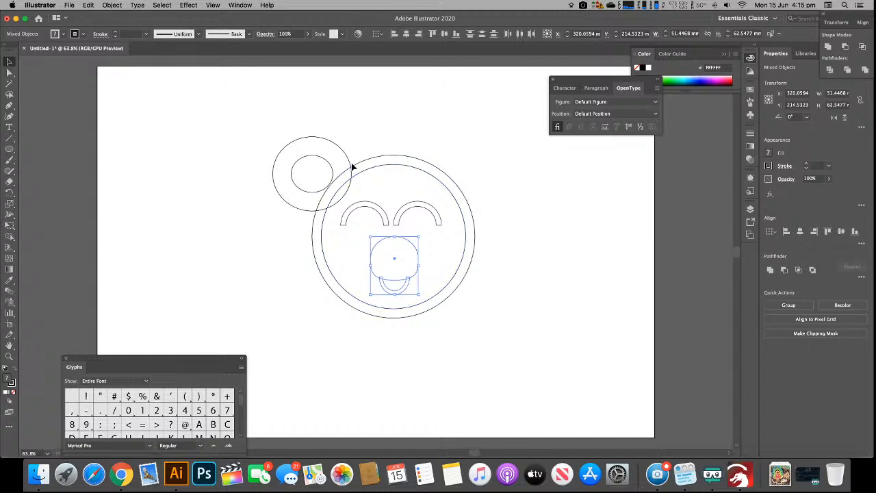
key("super+z")
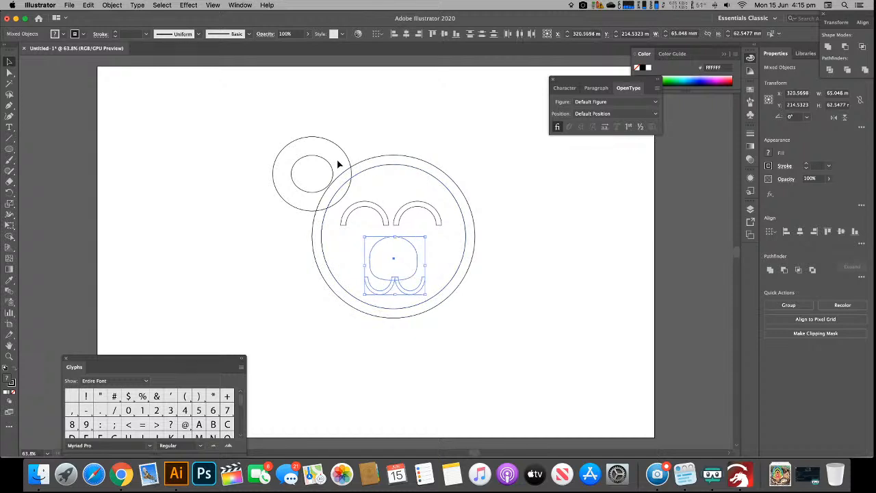
left_click(460, 295)
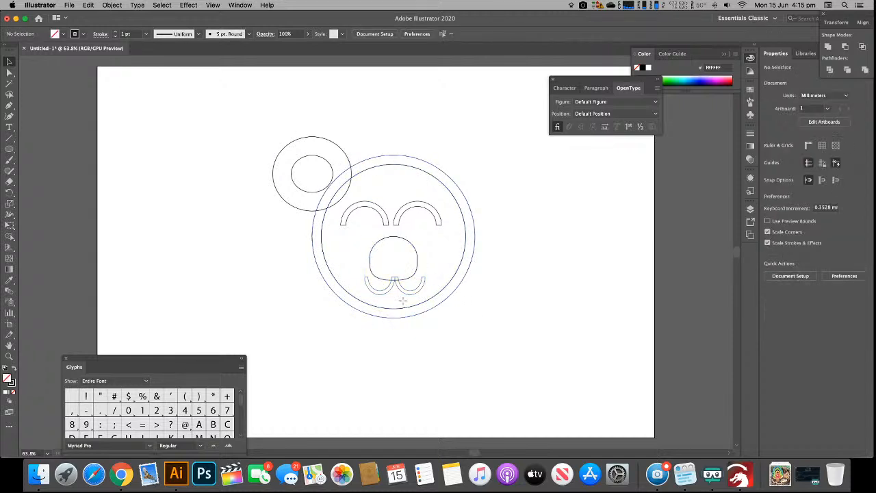
- Group the two mouth arches below the nose
left_click(406, 288)
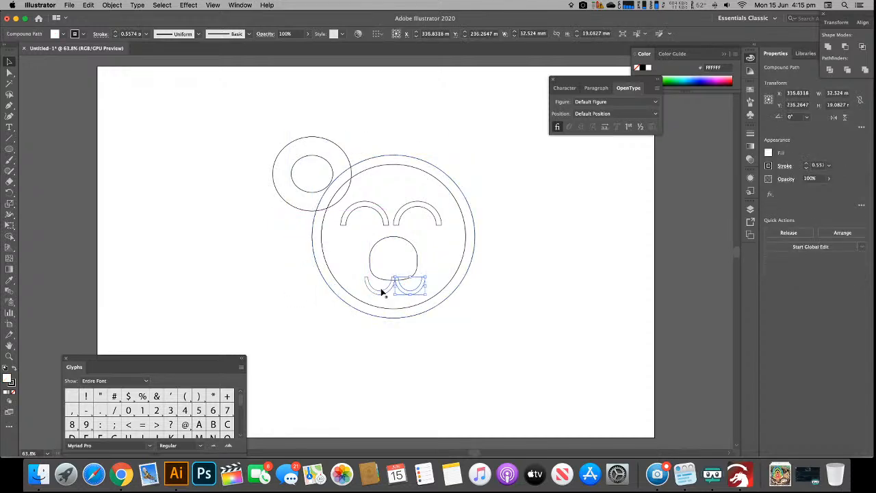
left_click(383, 293, "shift")
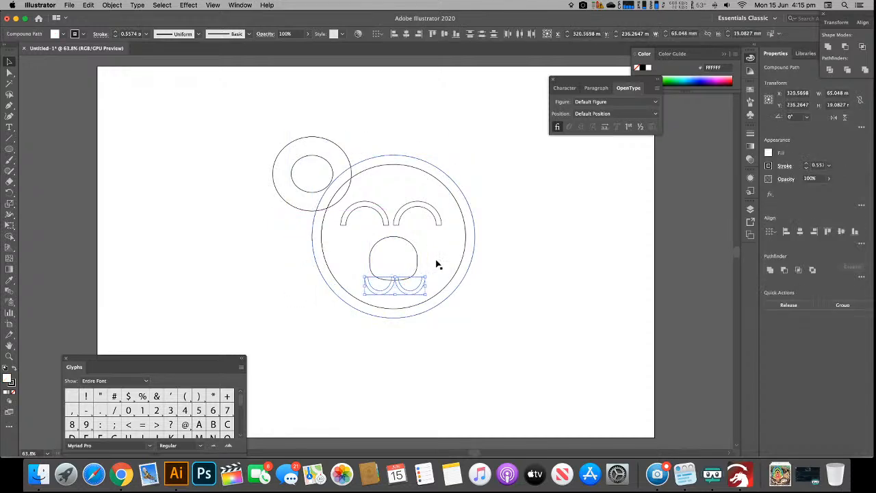
right_click(395, 289)
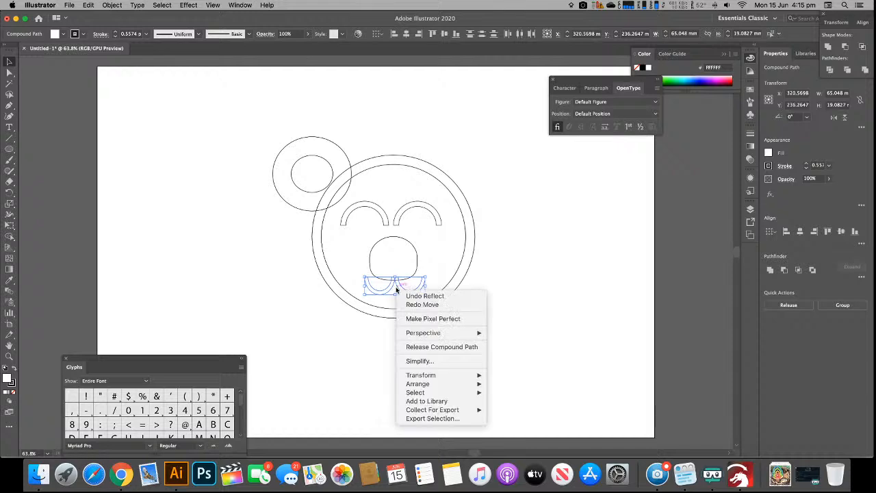
left_click(527, 313)
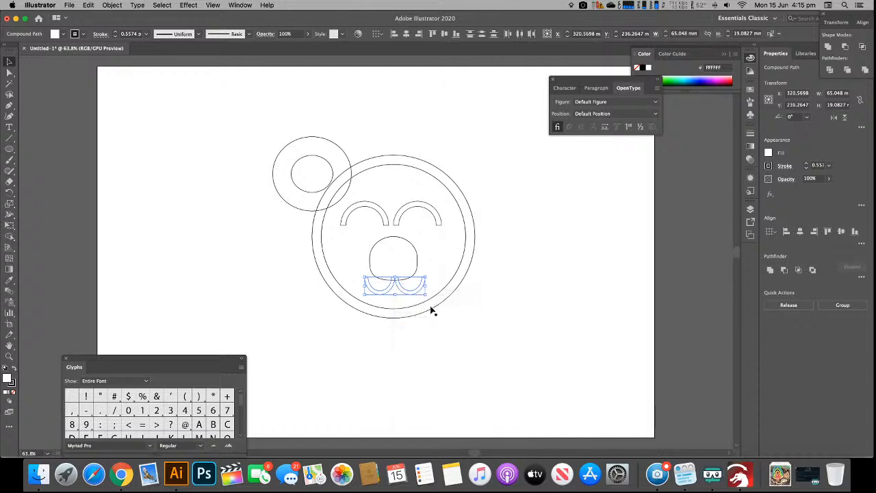
key("super+g")
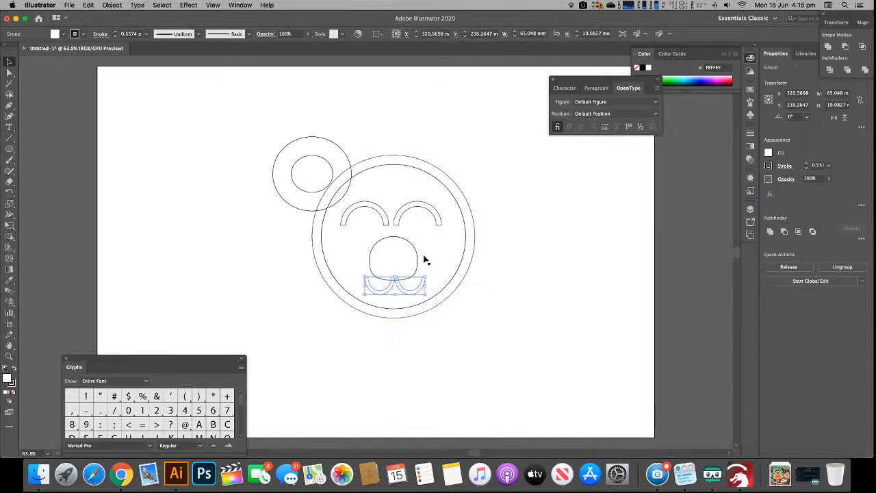
- Centre the nose and the grouped mouth arches horizontally on each other and unite them into one shape
left_click(417, 258, "shift")
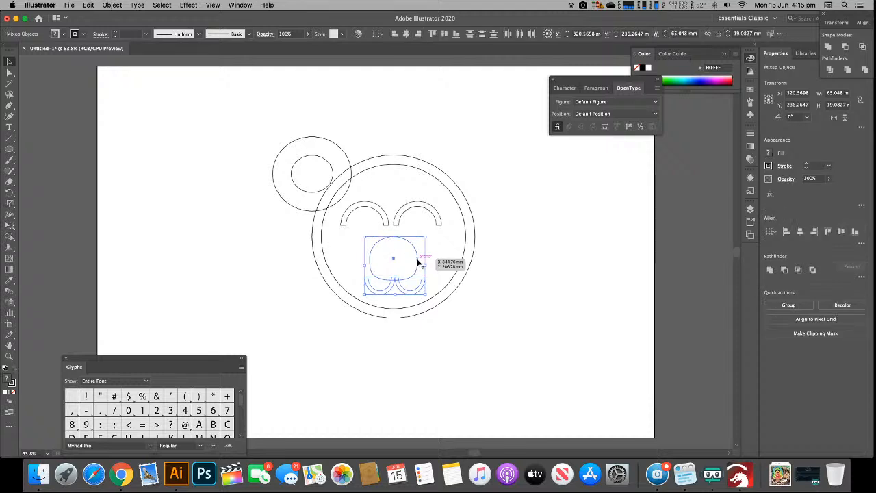
left_click(801, 234)
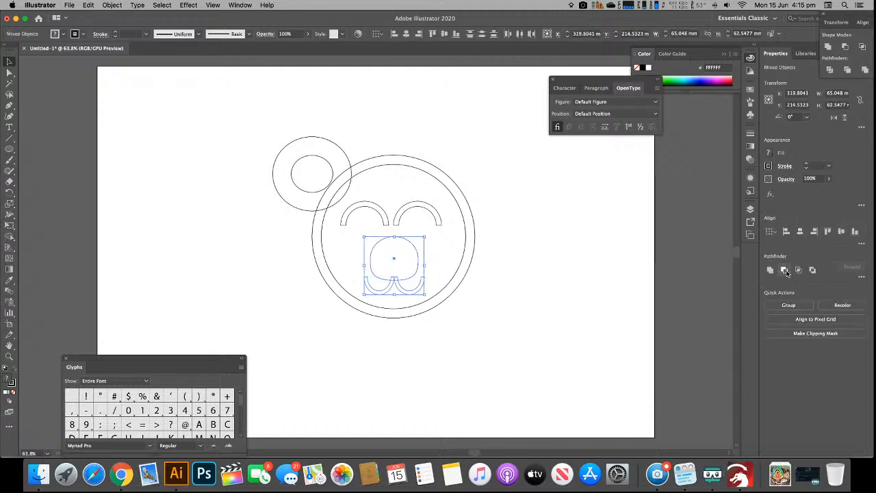
left_click(770, 270)
left_click(509, 320)
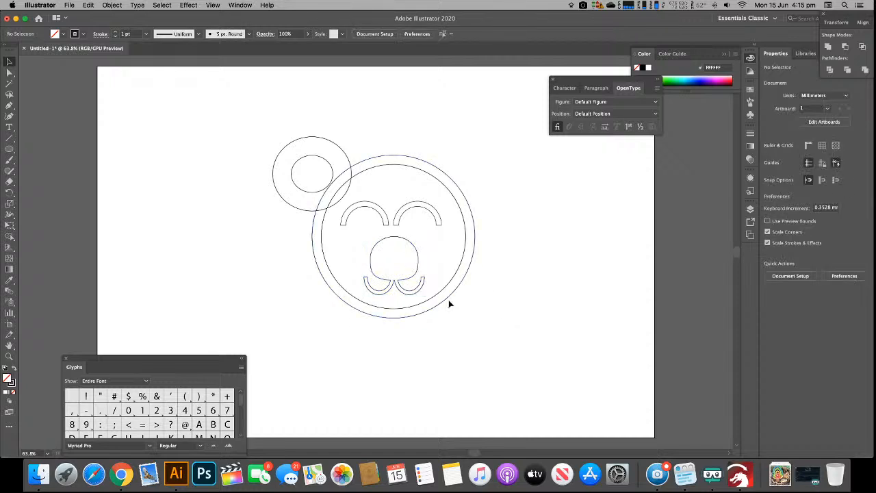
- Group the two eye arches and centre them horizontally with the nose, mouth and head circles
left_click(401, 216)
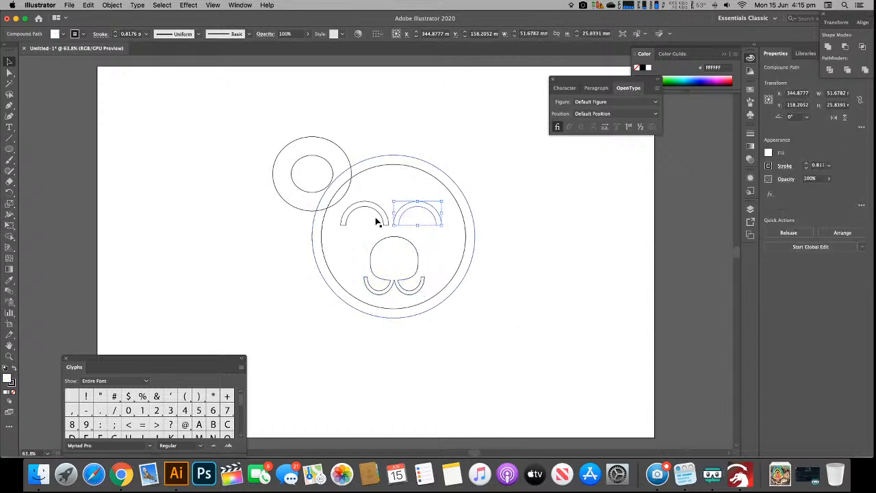
left_click(378, 217, "shift")
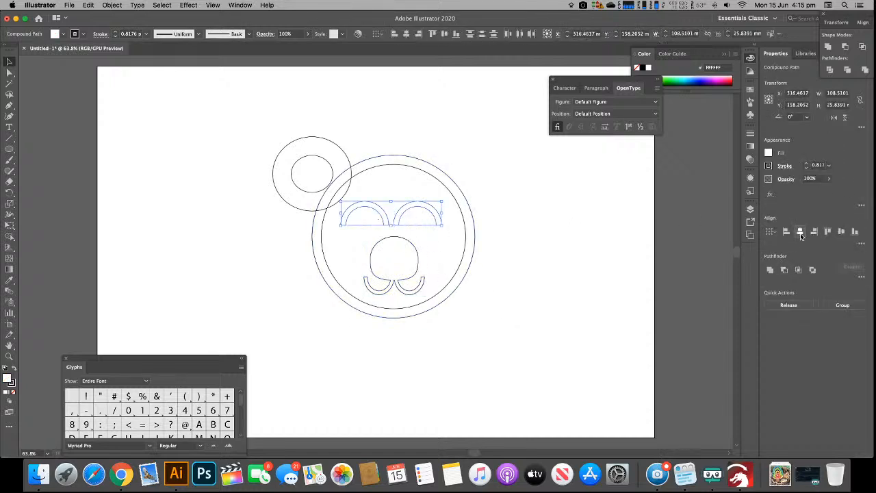
key("super+g")
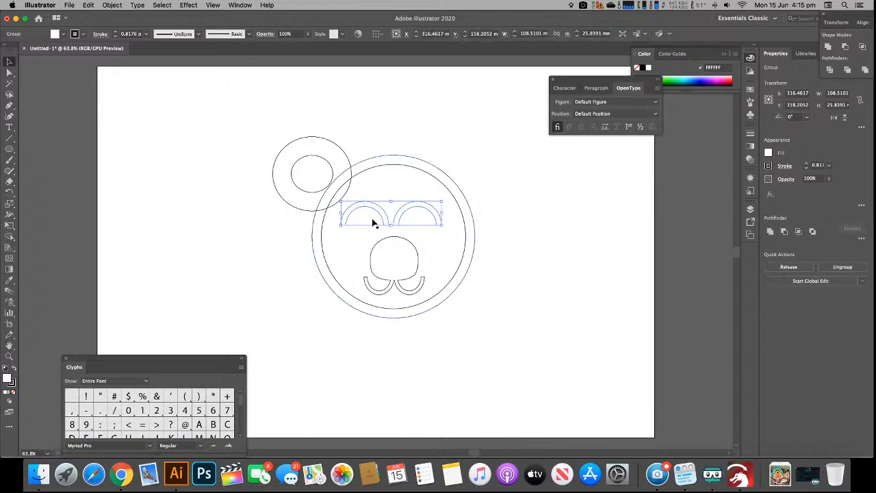
left_click(495, 331)
left_click_drag(478, 357, 381, 112)
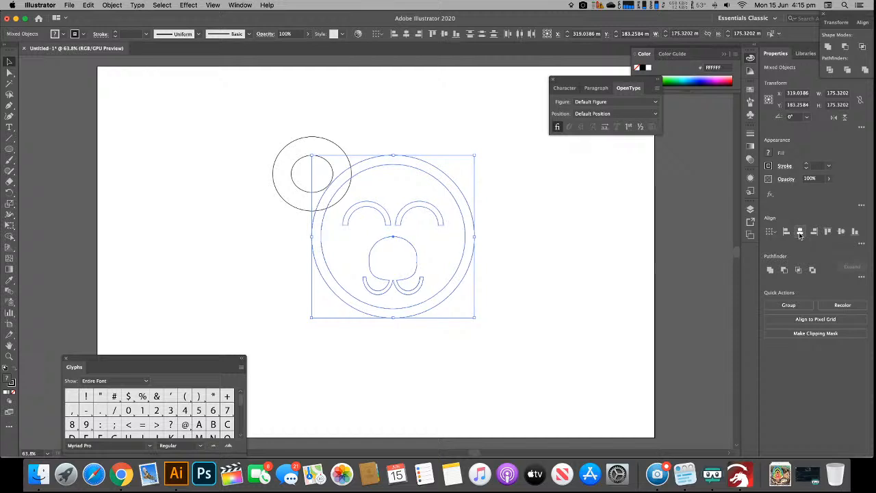
left_click(625, 237)
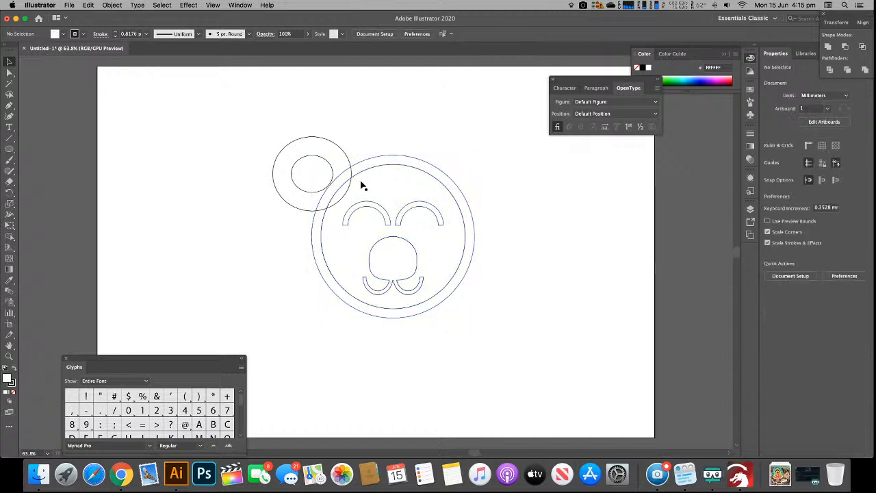
- Duplicate the left ear onto the opposite side of the head and nudge the copy outward to match
left_click(309, 153)
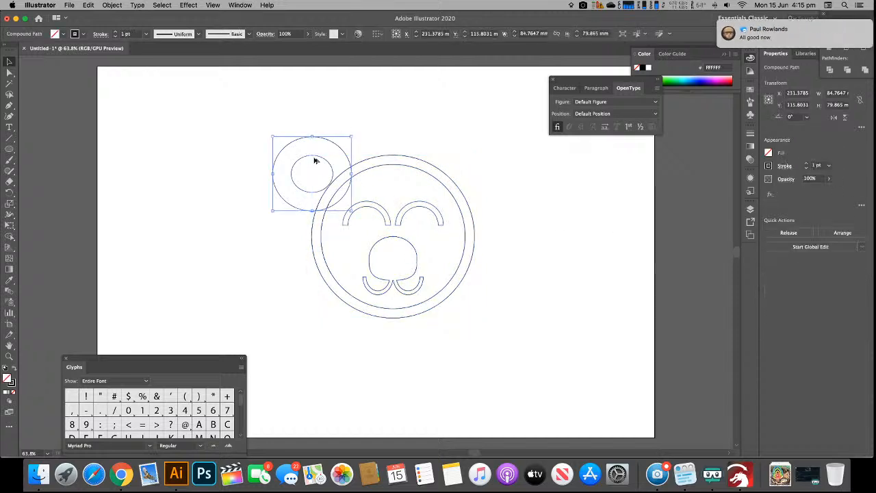
left_click_drag(315, 162, 473, 178)
left_click(522, 254)
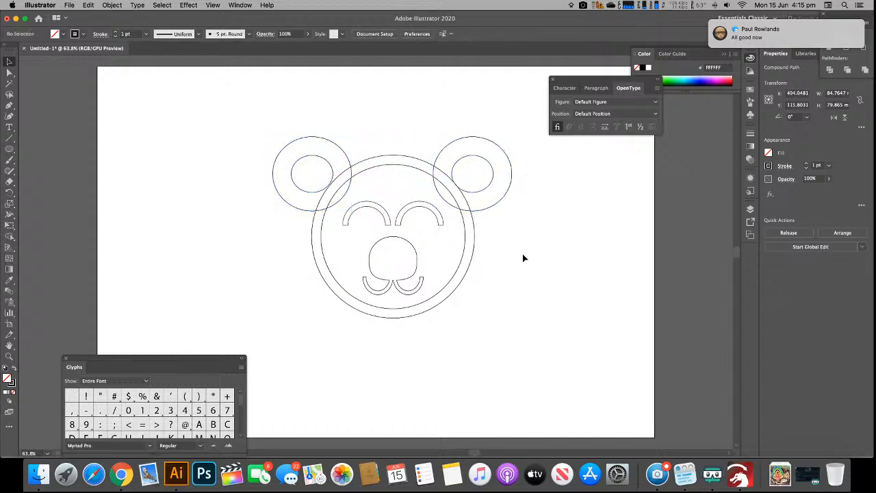
left_click(494, 208)
key("Right")
key("Right")
key("Right")
key("Right")
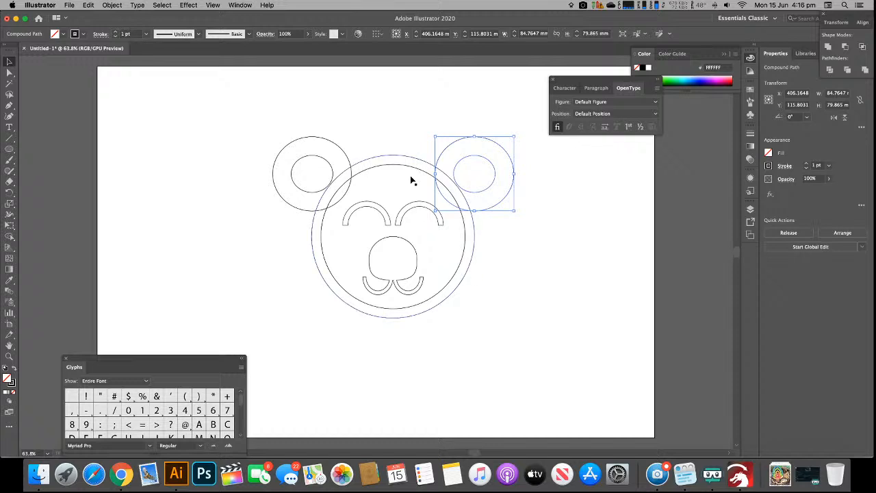
- Unite the head circle with the right ear and the left ear into one outline
left_click_drag(511, 269, 456, 200)
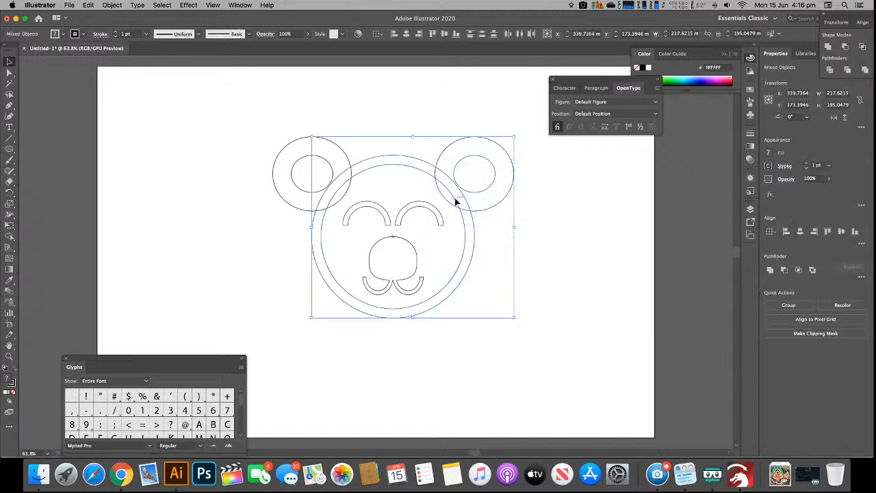
left_click(770, 270)
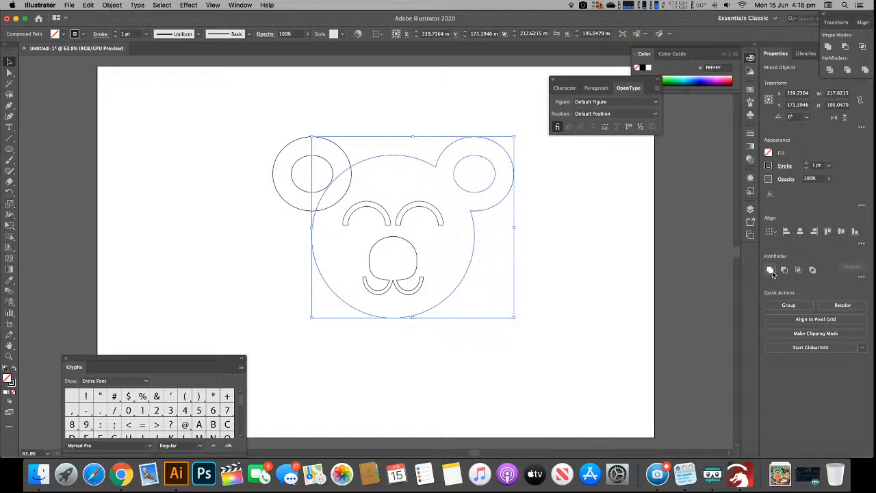
left_click(609, 263)
left_click_drag(313, 200, 326, 203)
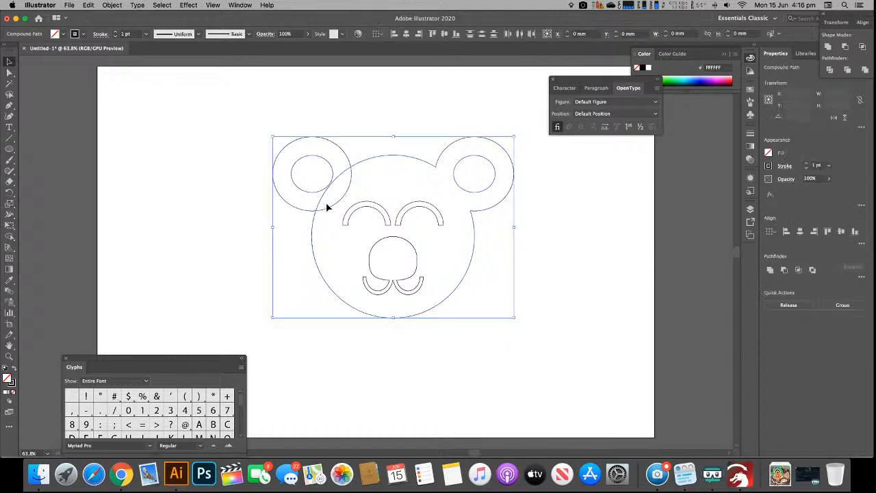
left_click(770, 270)
left_click(620, 246)
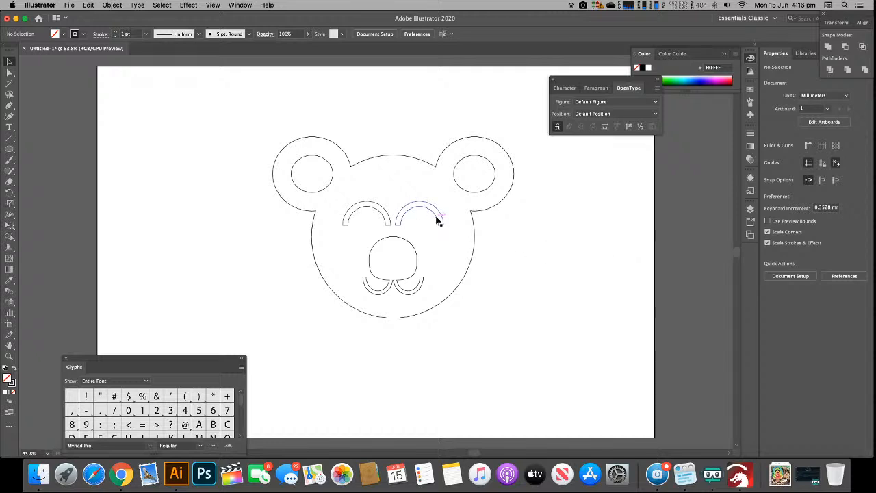
- Save the bear drawing as an Adobe Illustrator file named Youtube in the Plyful folder
left_click(69, 7)
left_click(87, 80)
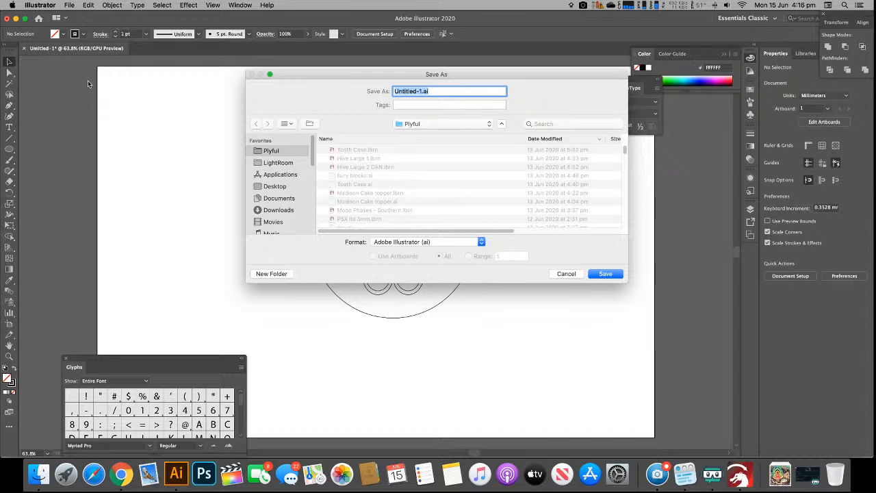
type("Youtube")
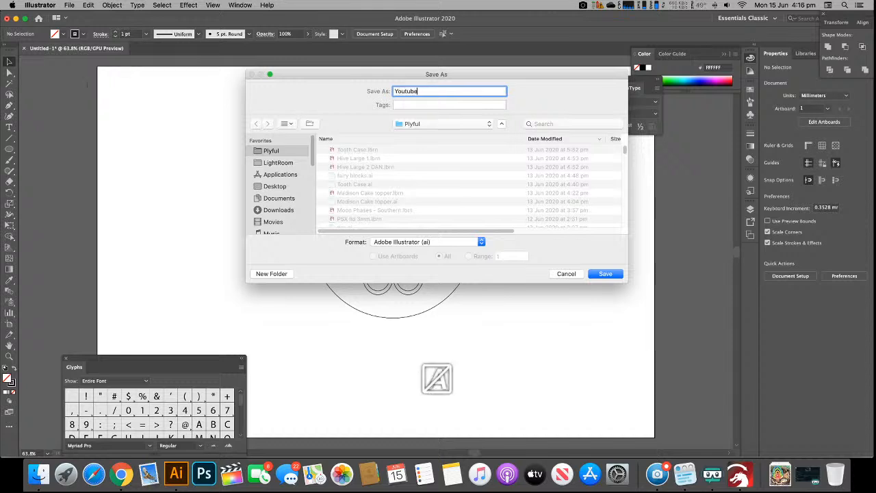
key("Return")
key("Return")
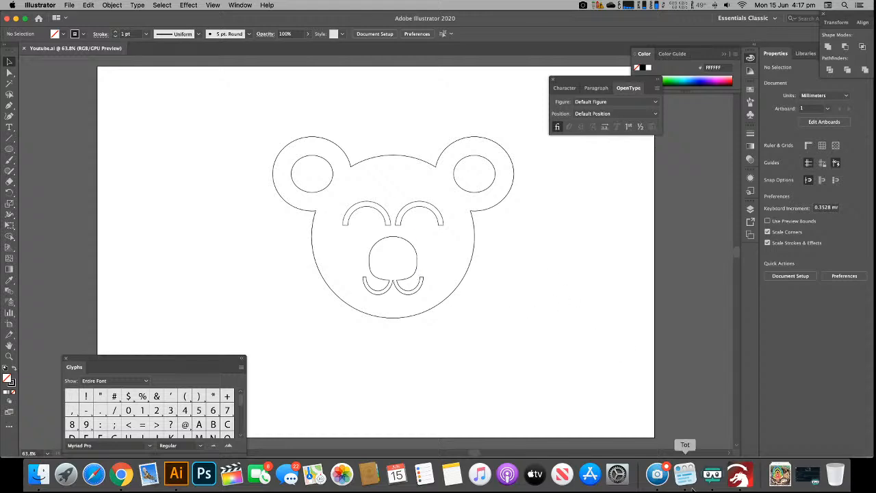
- Switch to LightBurn and import the Youtube.ai file
left_click(739, 474)
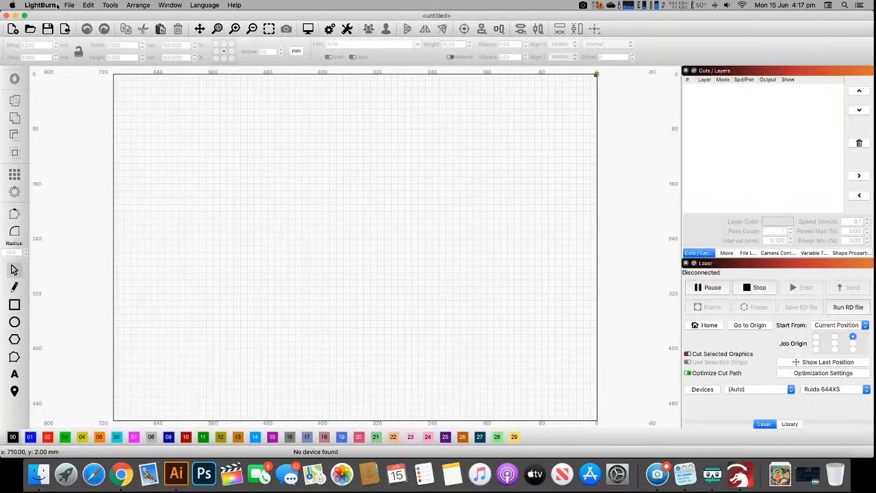
left_click(69, 7)
left_click(90, 48)
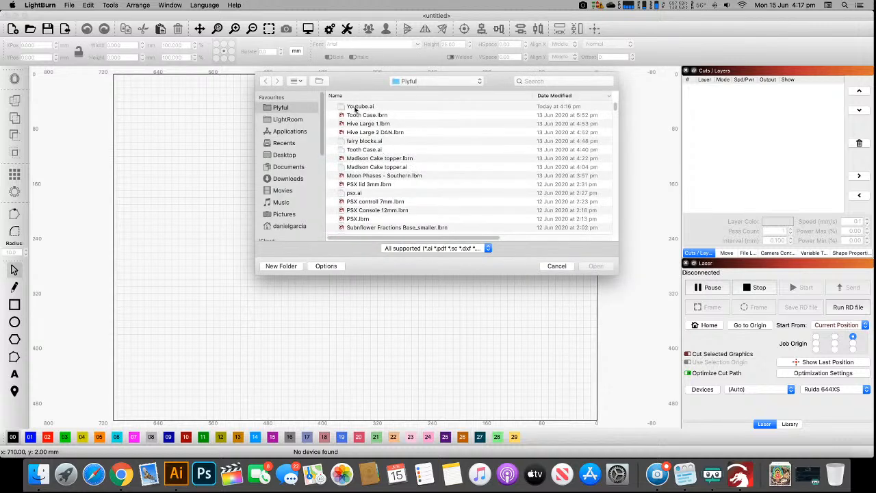
double_click(355, 107)
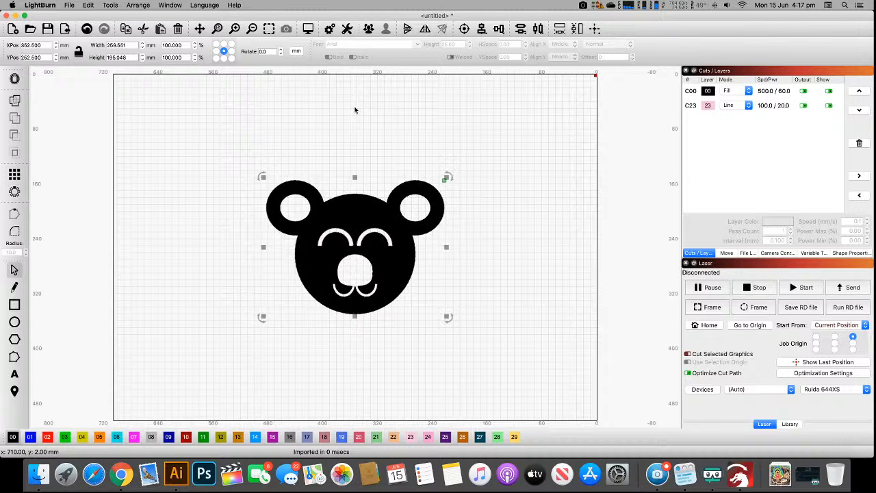
- Set the mode of black layer C00 from the imported bear to Line
key("super+equal")
key("super+equal")
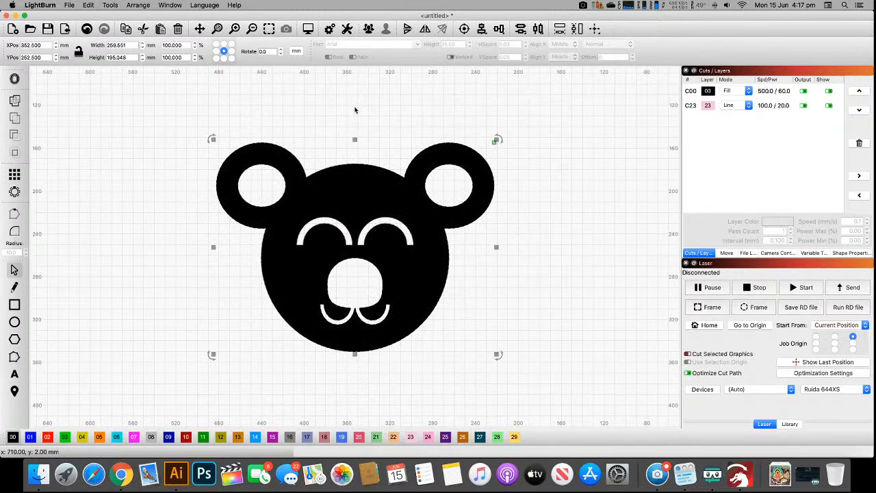
left_click(728, 90)
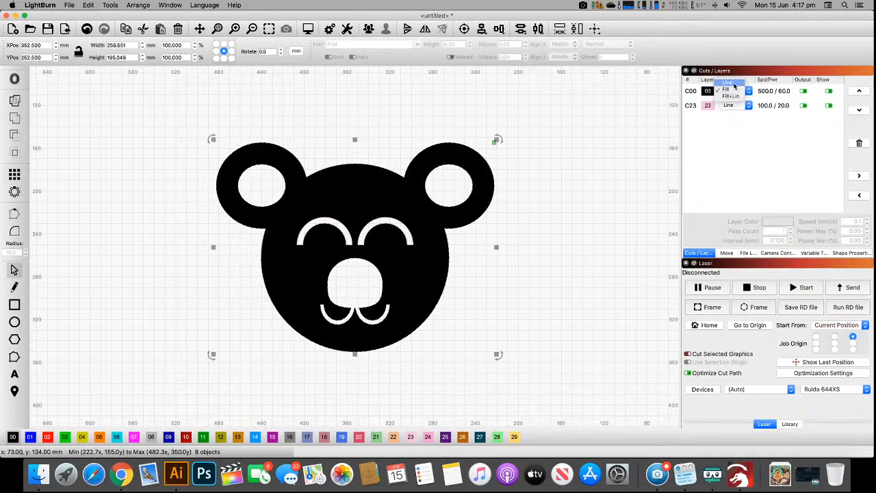
left_click(731, 83)
left_click(565, 203)
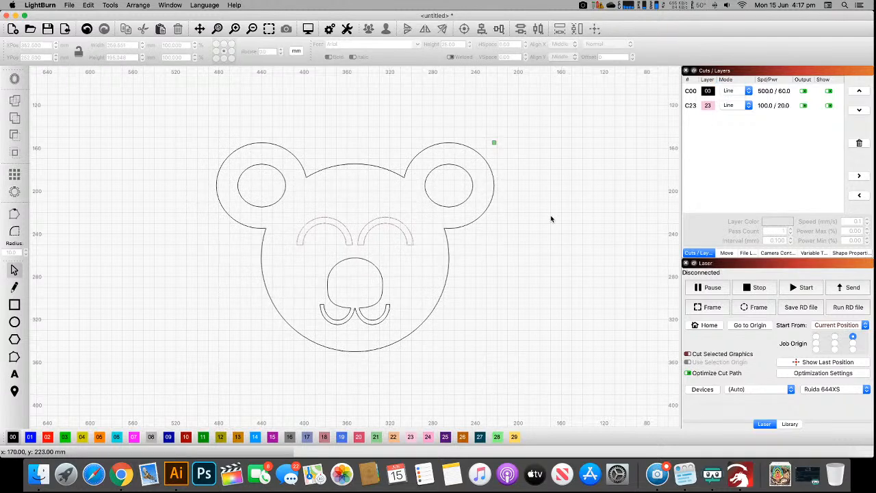
- Isolate layer C23, delete its duplicate eye arches, and show layer C00 again
left_click(828, 106)
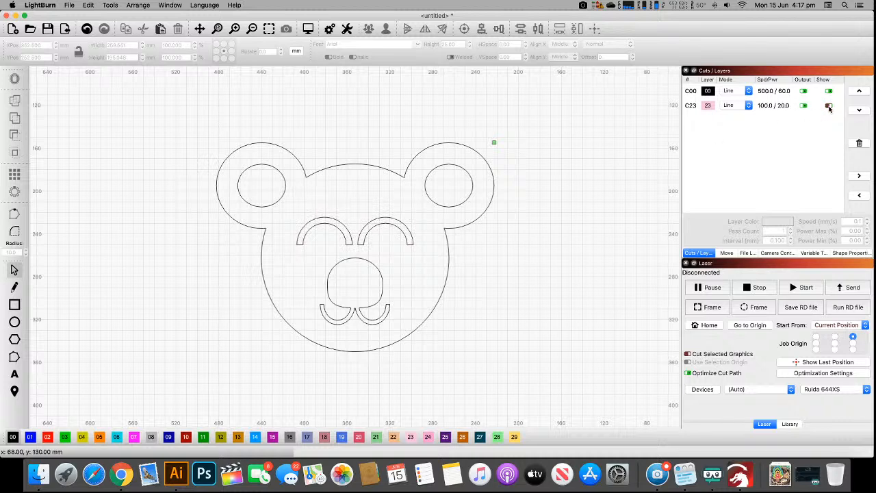
left_click(829, 91)
left_click_drag(195, 145, 439, 320)
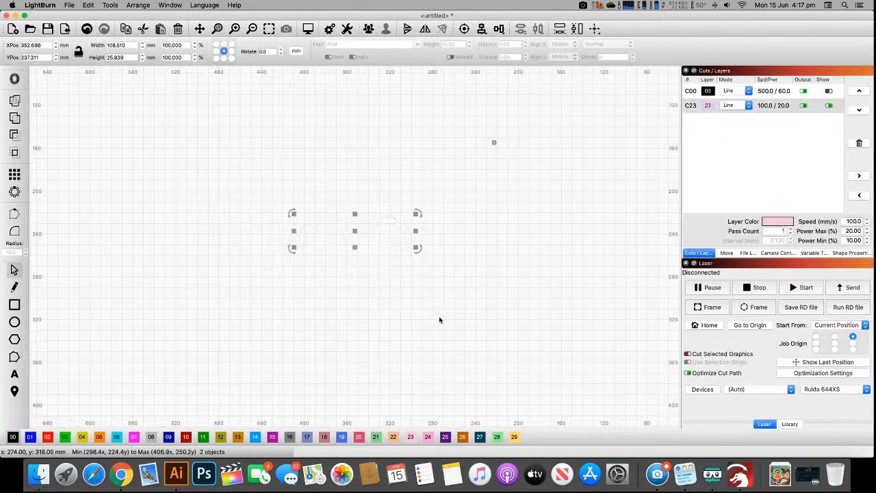
key("Delete")
left_click(829, 91)
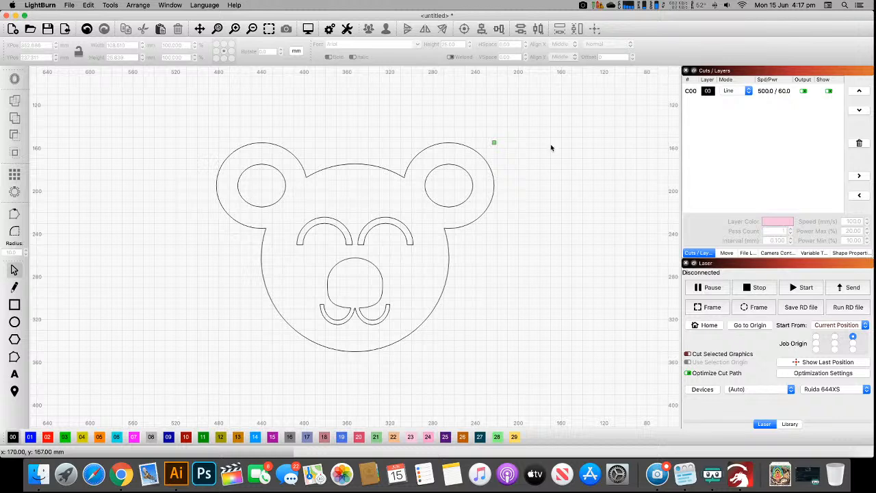
left_click(176, 467)
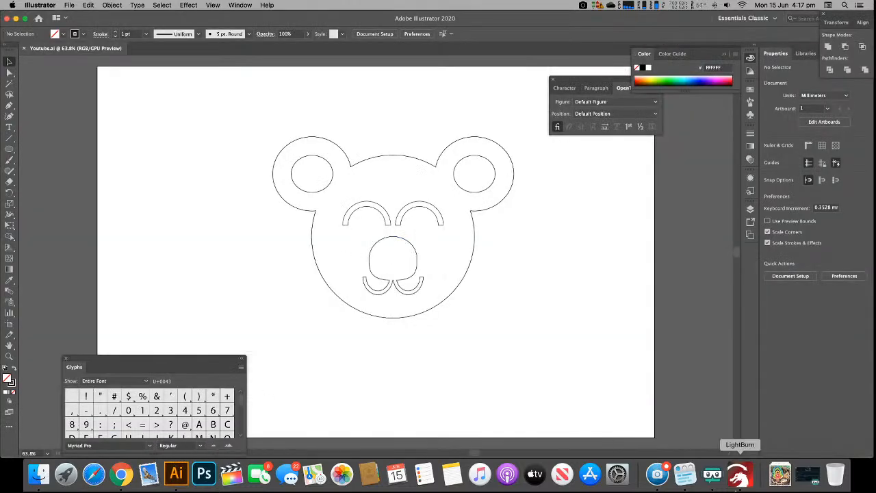
left_click(738, 474)
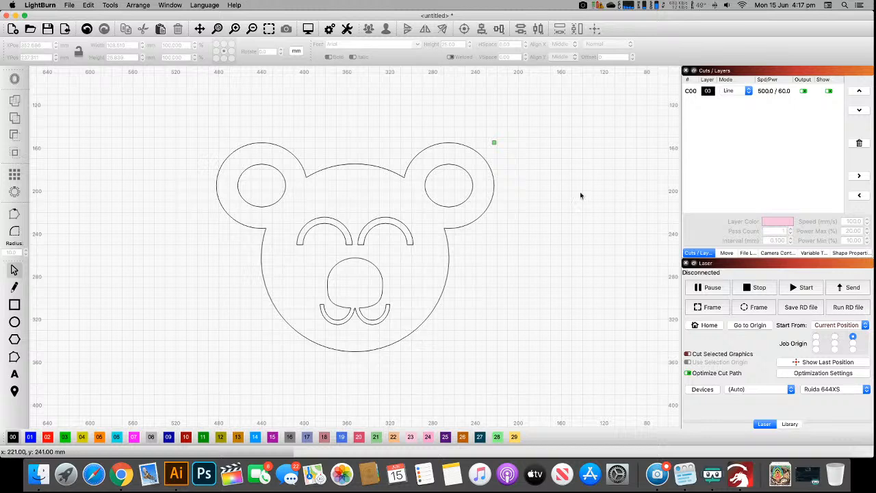
left_click(733, 93)
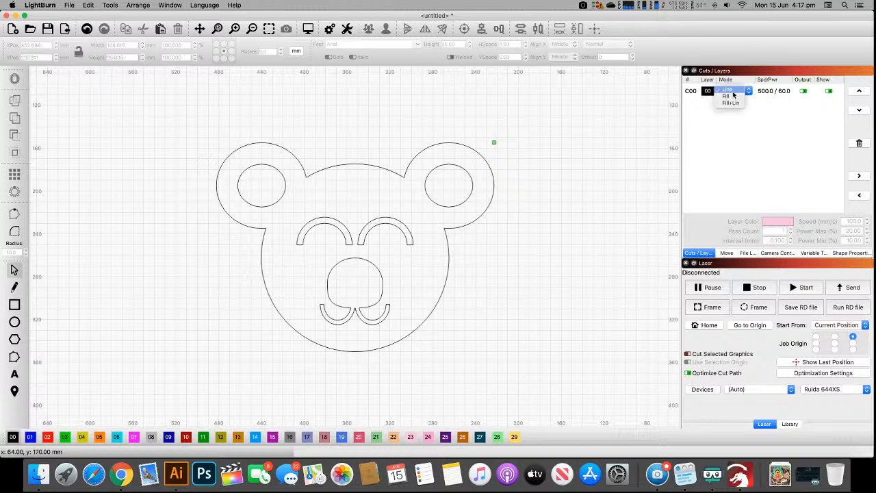
left_click(744, 163)
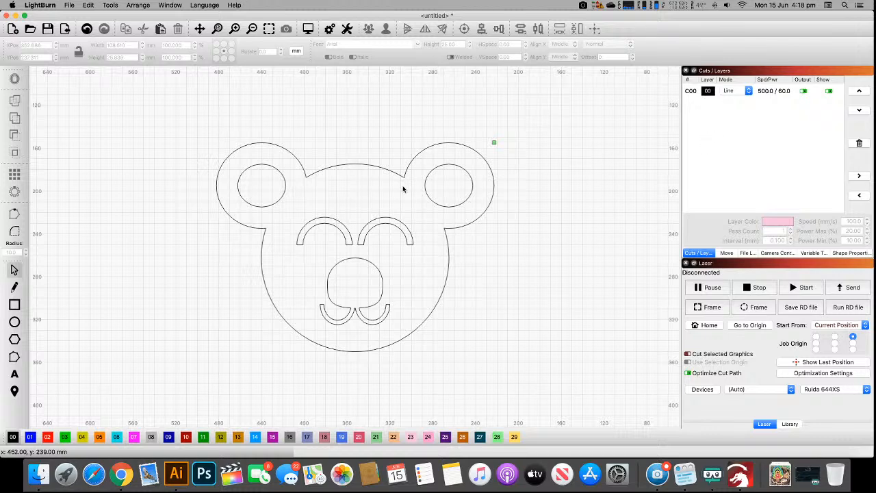
- Assign both eye arches to blue layer 01
left_click(328, 218)
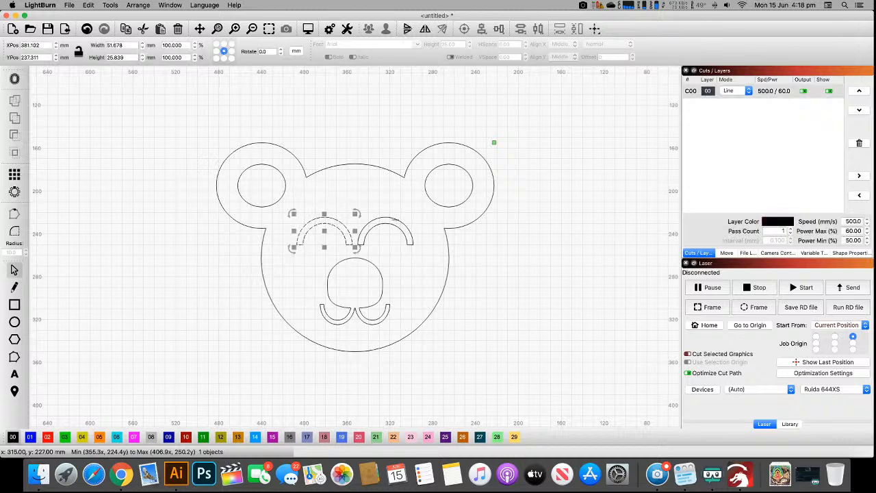
left_click(394, 221, "shift")
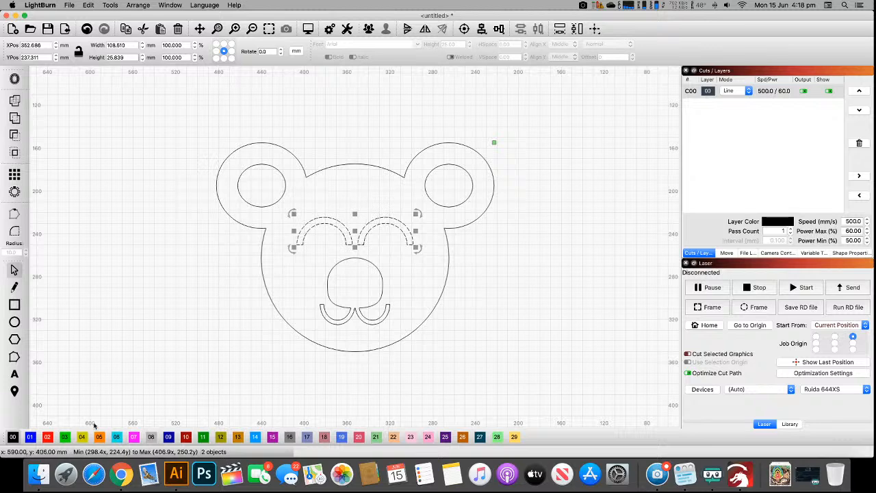
left_click(30, 437)
left_click(497, 249)
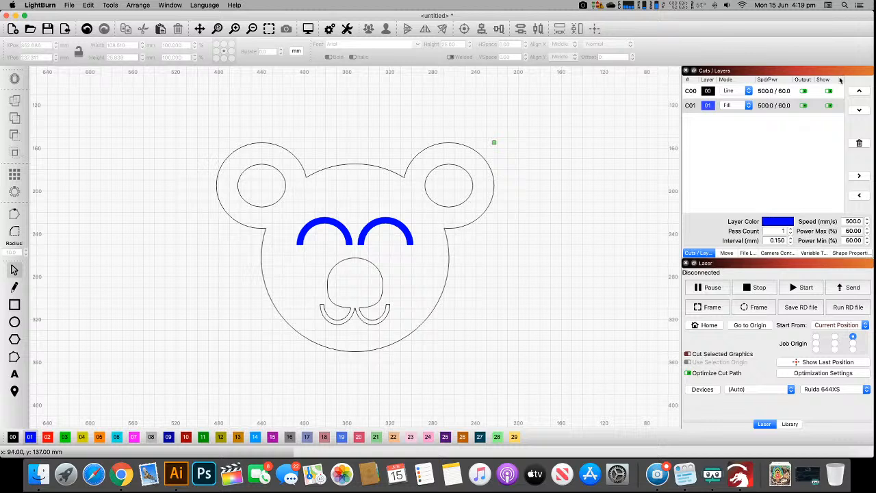
- Try Fill mode on black layer C00 and return it to Line
left_click(728, 93)
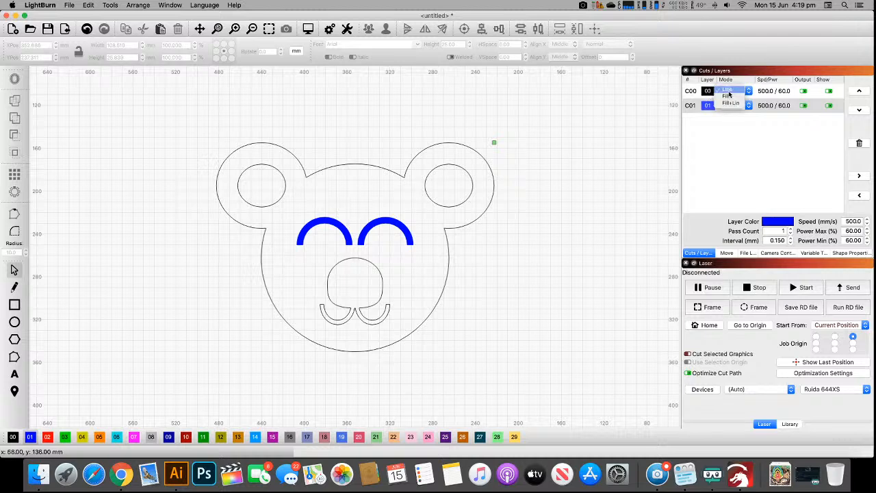
left_click(728, 96)
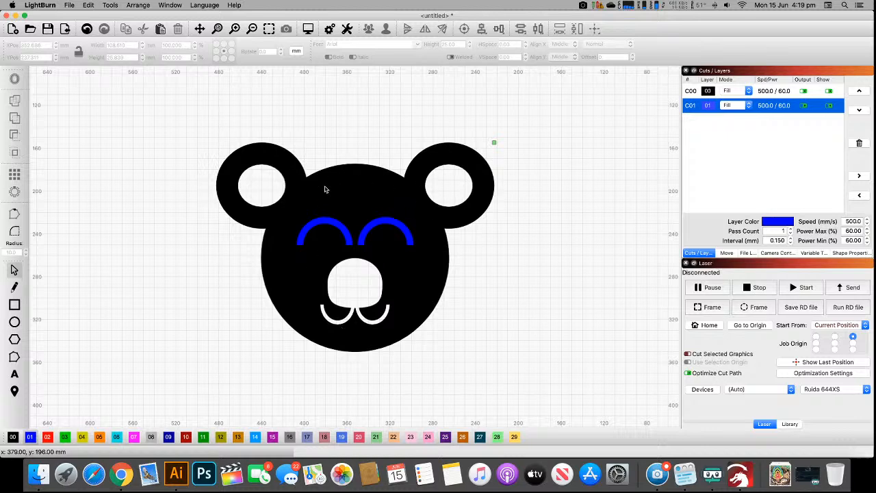
left_click(742, 91)
left_click(739, 84)
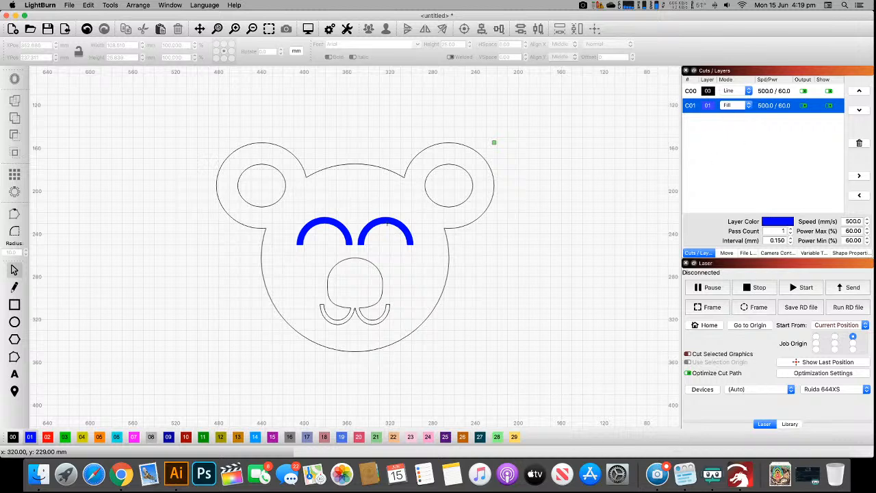
left_click(389, 222)
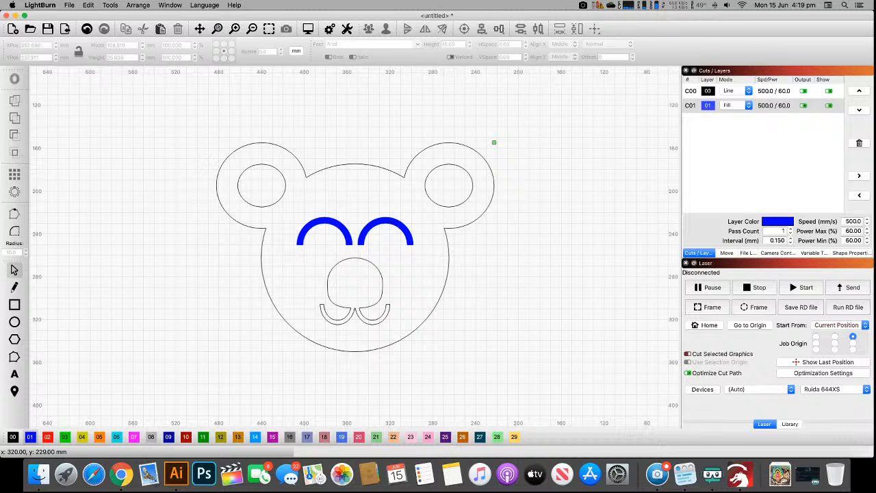
- Assign the bear's nose and mouth shape to red layer 02 and set that layer's mode to Fill
left_click(375, 229)
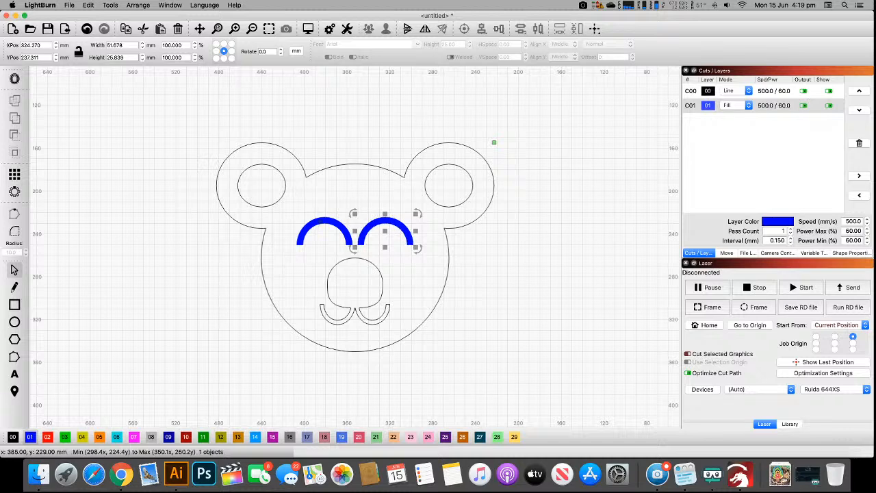
left_click(324, 220)
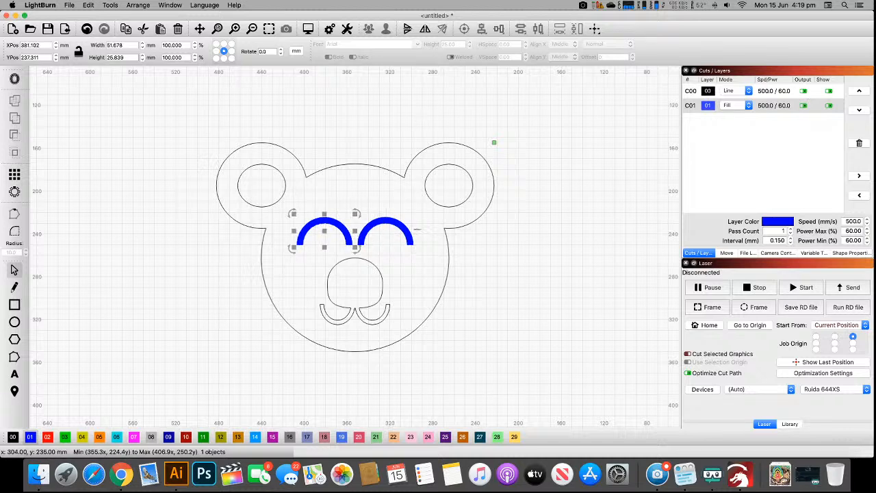
left_click(381, 291)
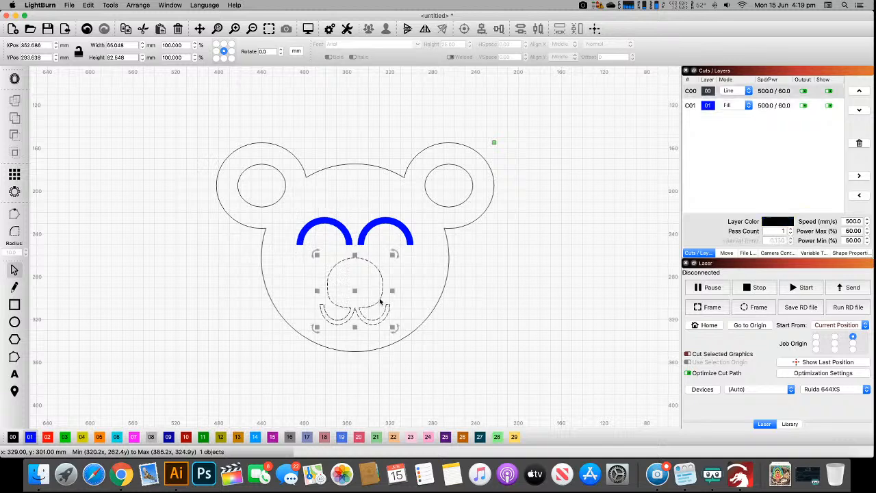
left_click(47, 436)
left_click(725, 120)
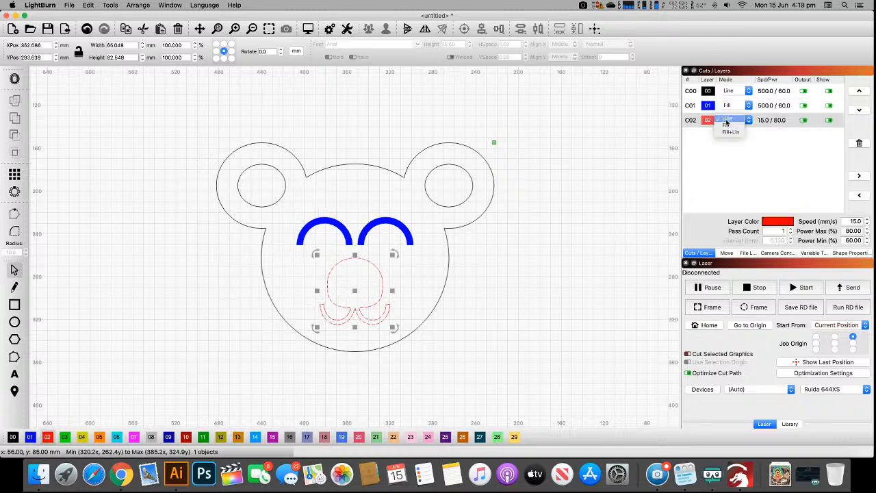
left_click(731, 130)
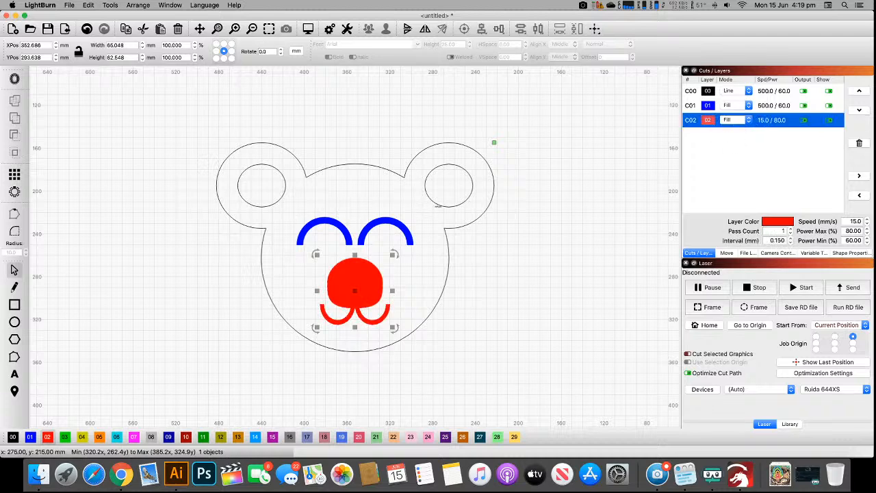
- Assign both inner ear circles to green layer 03 in Line mode and deselect them
left_click(450, 162)
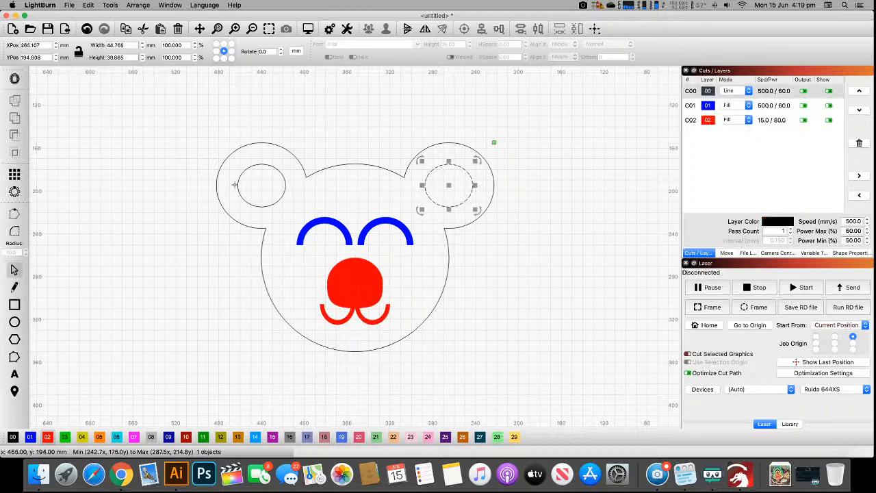
left_click(278, 202, "shift")
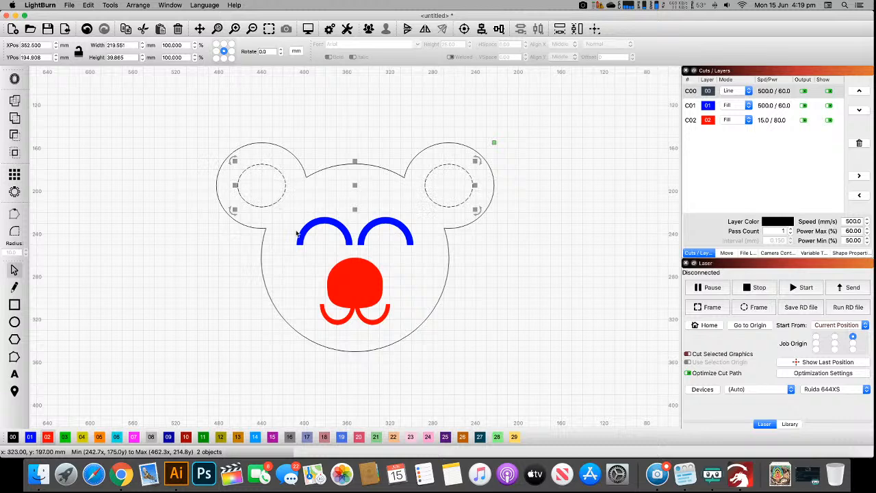
left_click(65, 437)
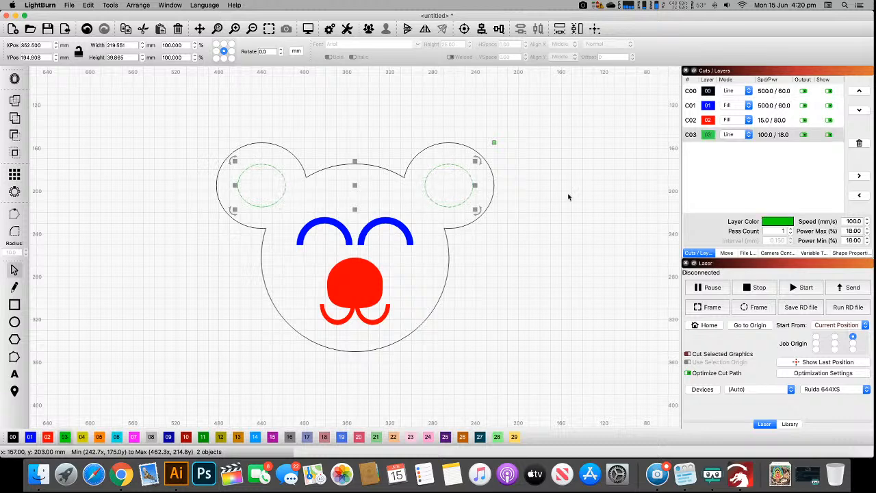
left_click(750, 135)
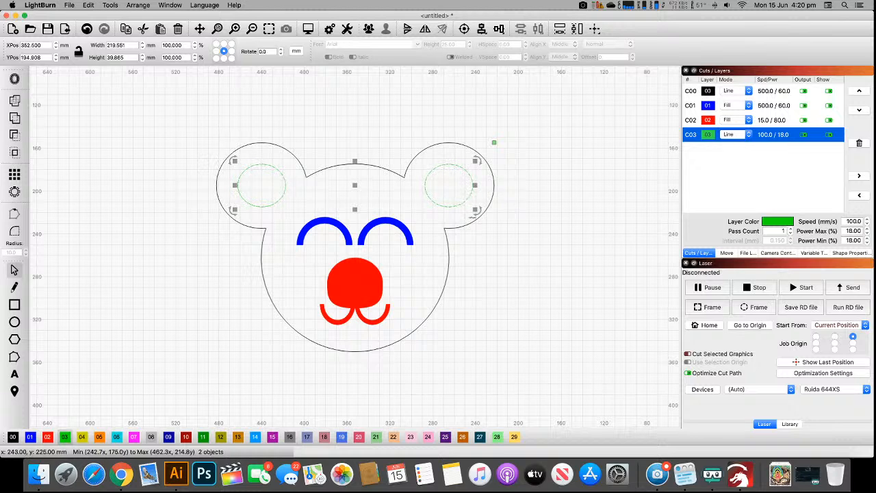
left_click(523, 190)
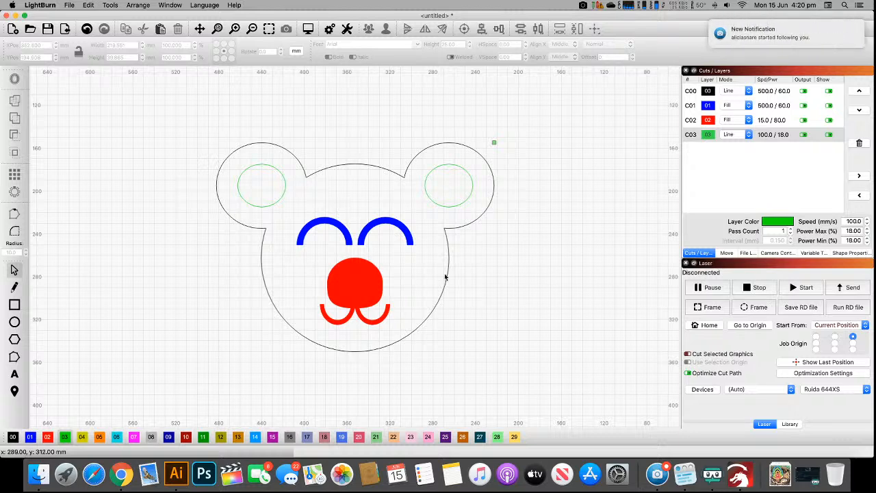
- Switch on the system's Do Not Disturb setting and close the notification list
left_click(860, 6)
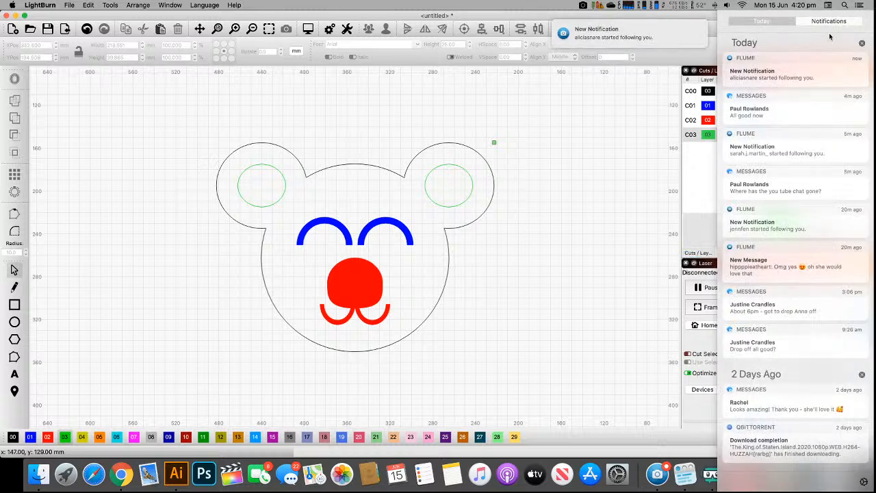
scroll(807, 78, "up", 2)
left_click(852, 67)
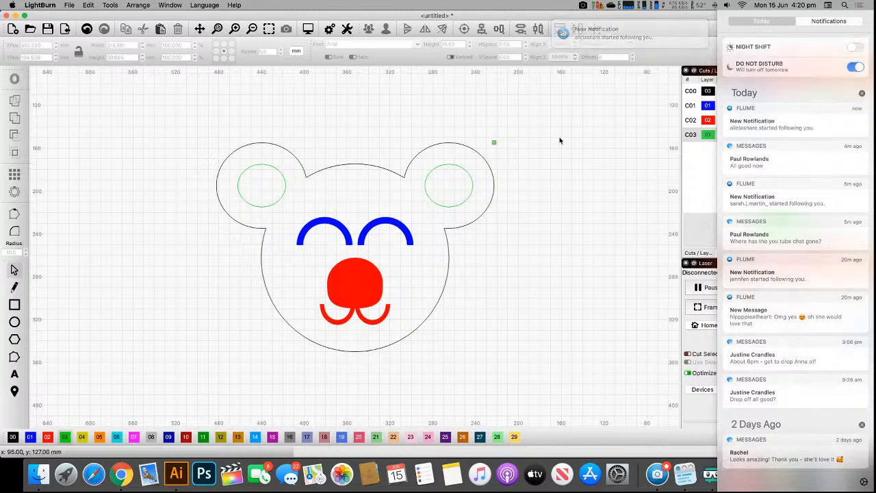
left_click(556, 140)
left_click_drag(575, 144, 620, 115)
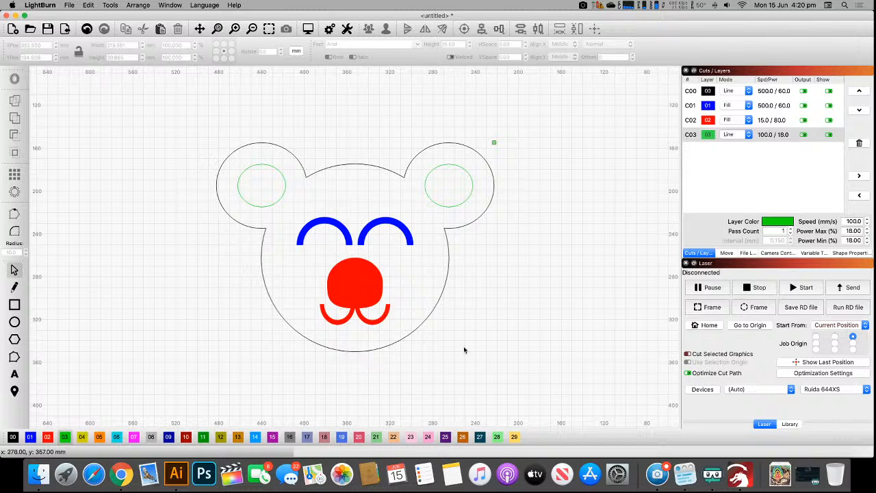
- Open the cut settings of black layer C00 and set its speed to 35 mm/sec
left_click(773, 91)
double_click(765, 91)
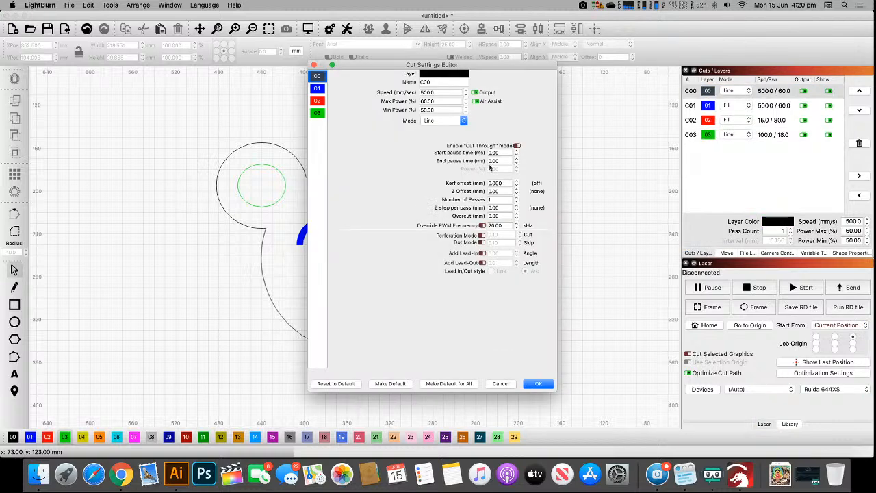
left_click_drag(432, 68, 414, 100)
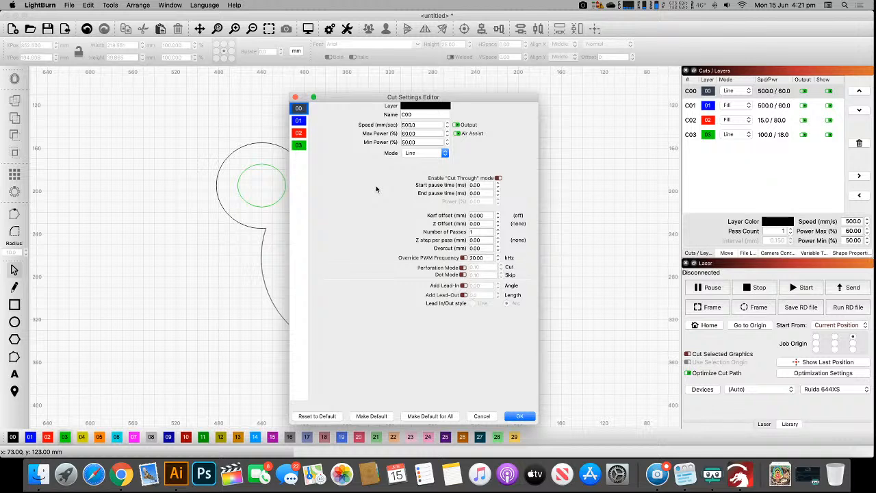
key("XF86AudioLowerVolume")
double_click(422, 125)
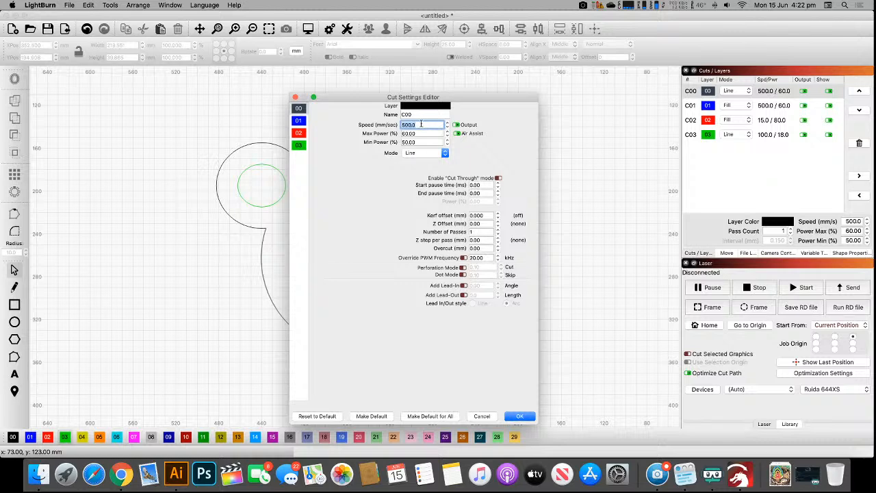
type("65")
key("Tab")
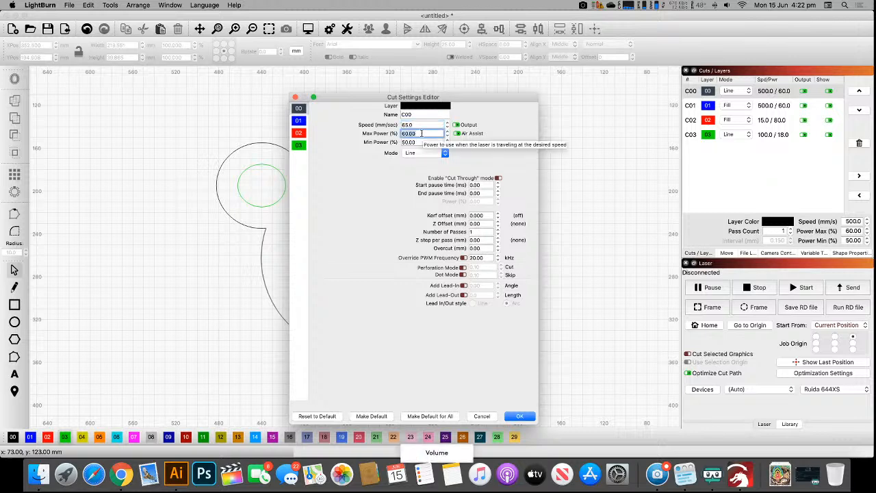
left_click(419, 128)
type("35")
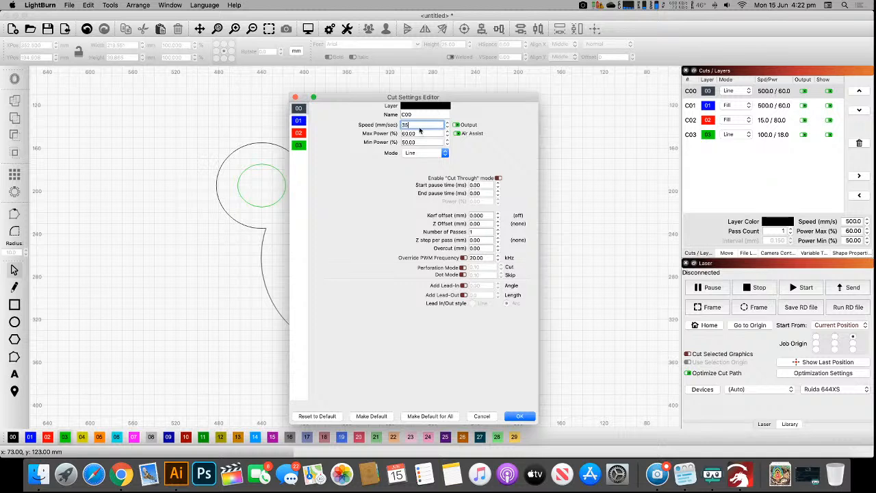
key("Tab")
- Set both the maximum and minimum power of layer C00 to 65% and accept the cut settings
type("65")
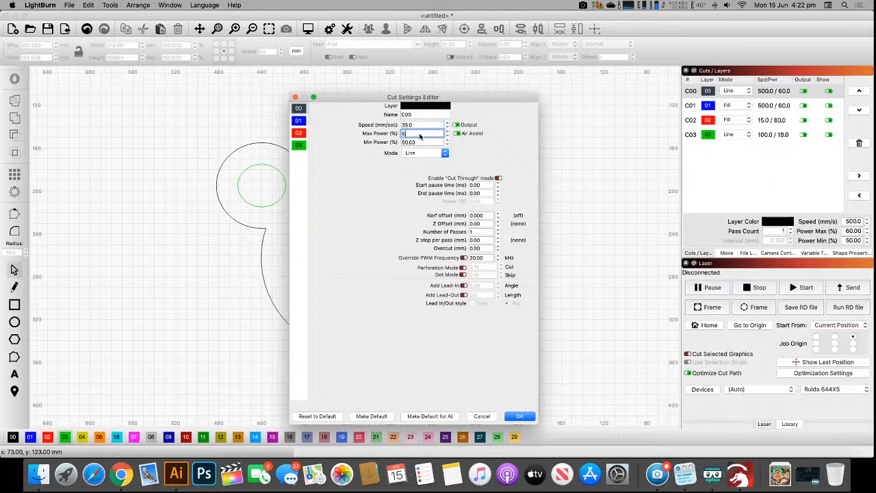
key("Tab")
double_click(425, 142)
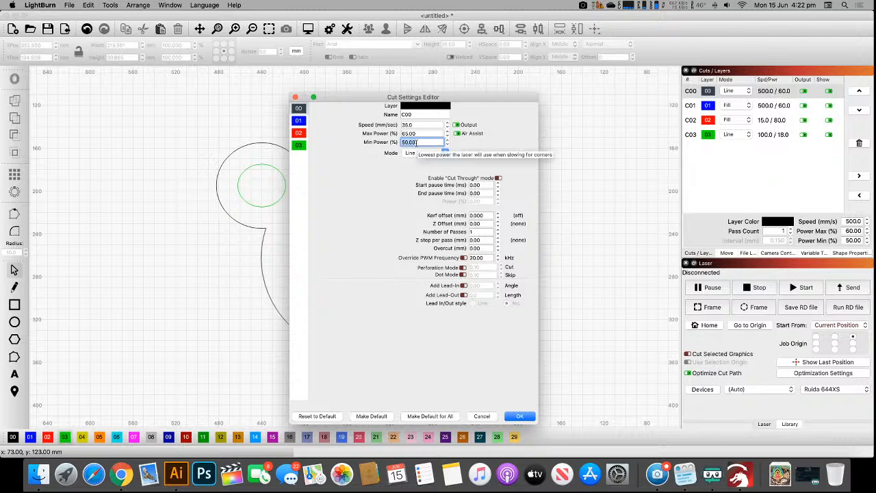
key("XF86AudioLowerVolume")
type("65")
left_click(409, 133)
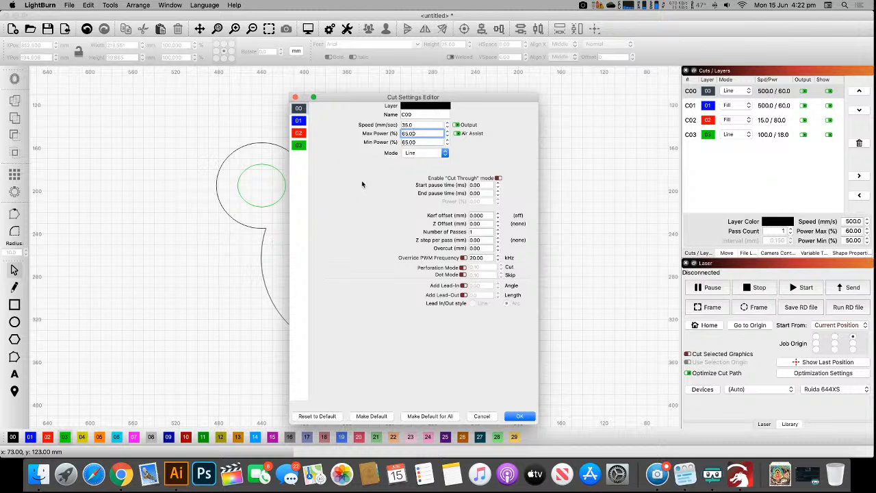
left_click(412, 126)
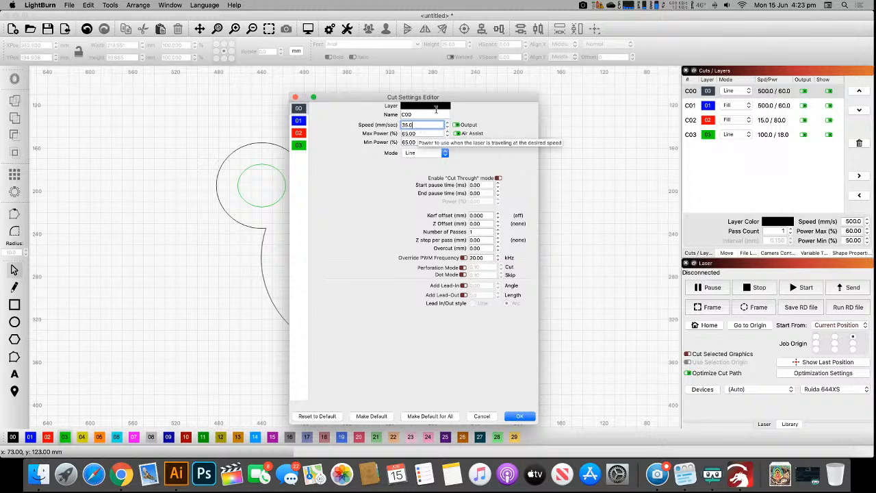
left_click_drag(377, 98, 519, 93)
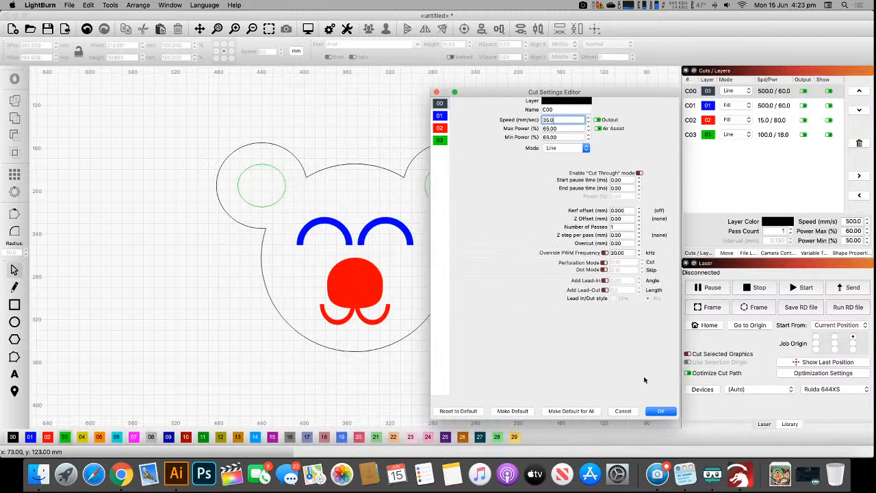
left_click(662, 411)
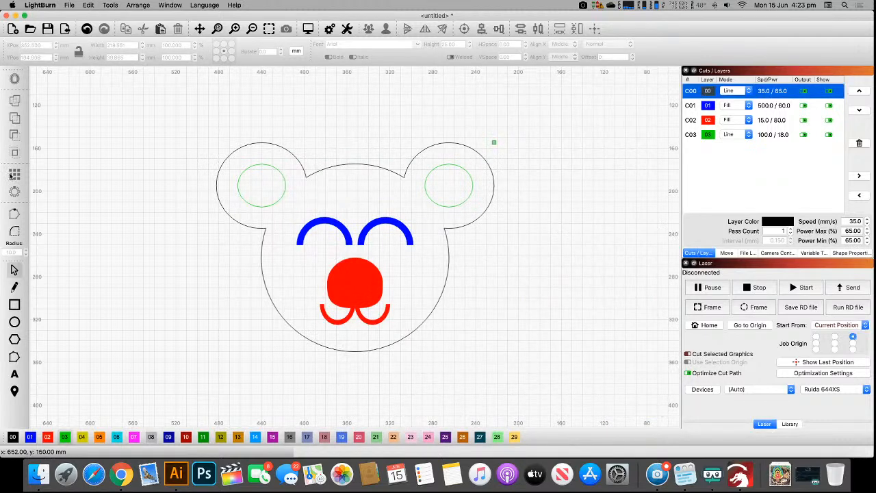
- Draw a rectangle about 18 by 17 mm beyond the bear's right ear and copy it into a grid array of 3 columns and 3 rows
left_click(15, 304)
left_click_drag(554, 108, 574, 127)
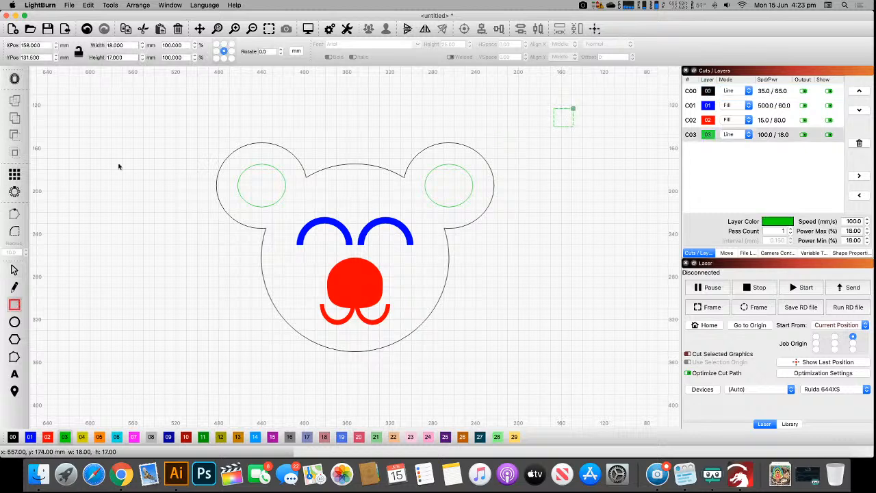
left_click(14, 175)
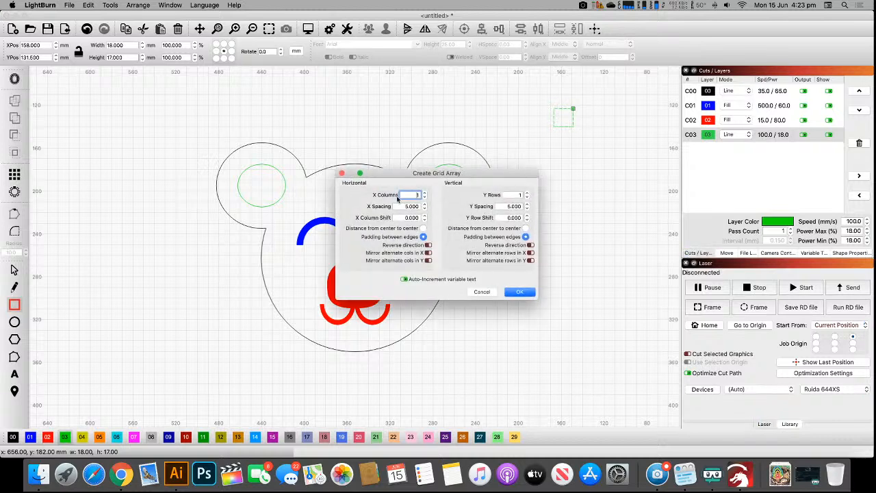
left_click(425, 194)
left_click(425, 193)
left_click(528, 194)
left_click(527, 194)
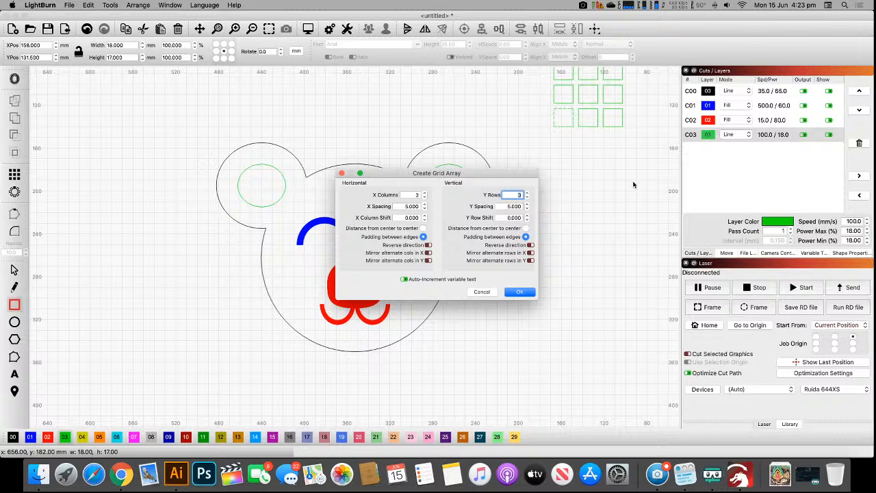
left_click(519, 292)
- Try a tall rectangle about 20 by 64 mm below the grid of squares and undo it
left_click_drag(573, 165, 552, 233)
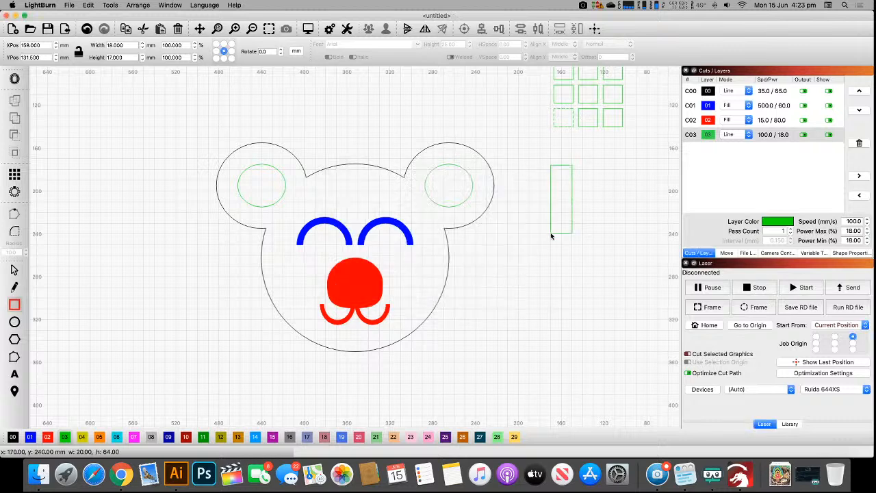
key("super+z")
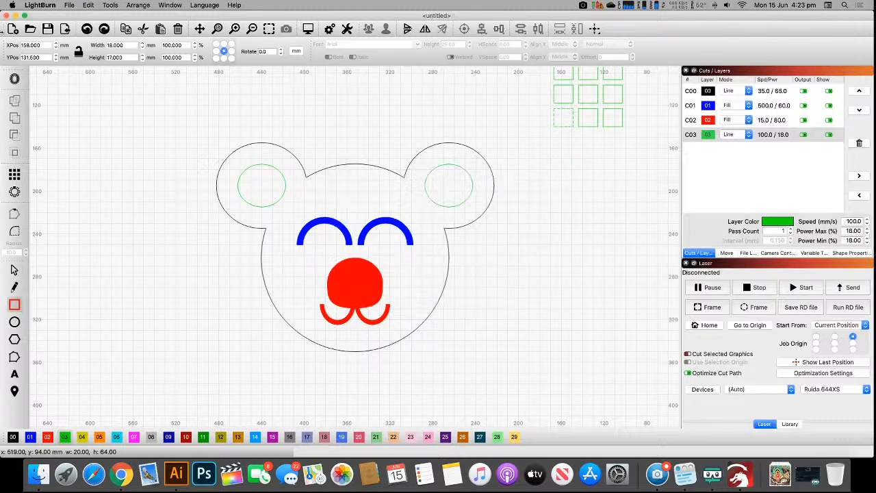
- Assign the middle square in the grid's top row to dark blue layer 09
left_click(14, 271)
scroll(411, 192, "up", 3)
scroll(411, 192, "right", 3)
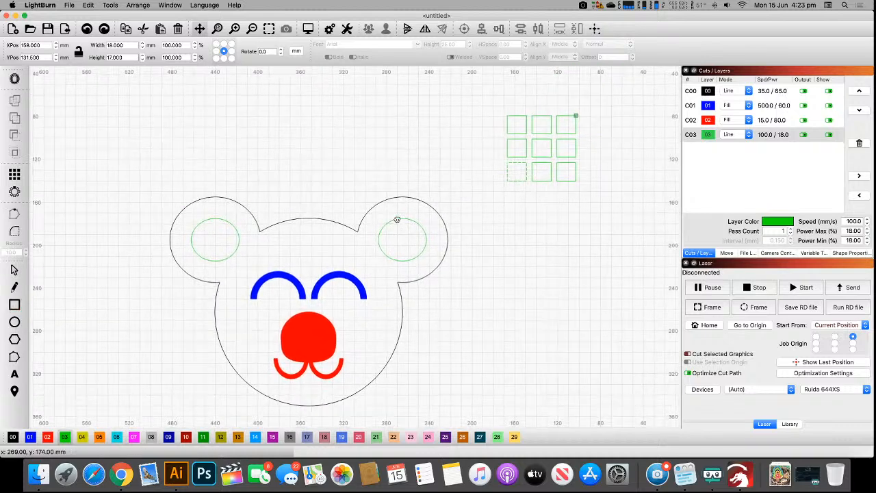
left_click(563, 237)
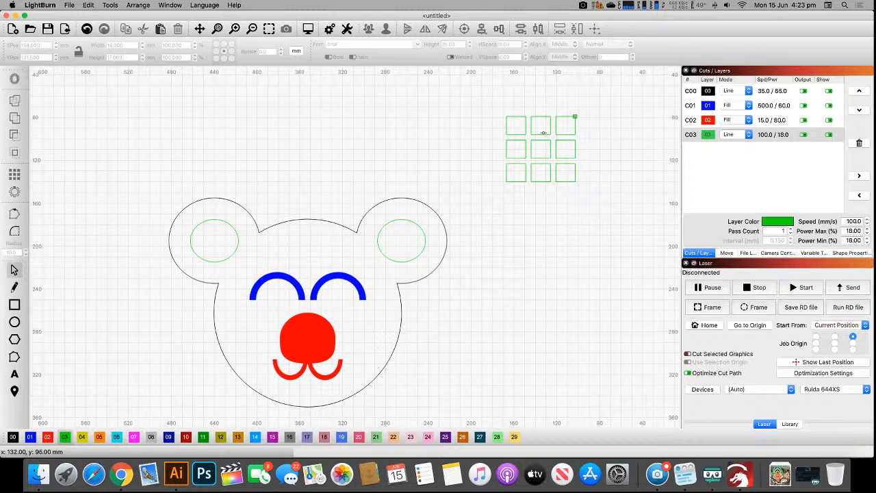
left_click(519, 134)
left_click(535, 130)
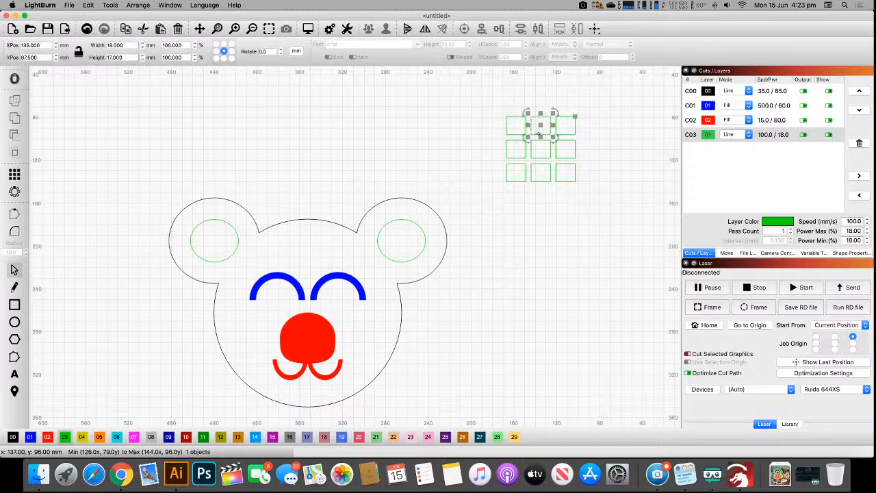
left_click(169, 437)
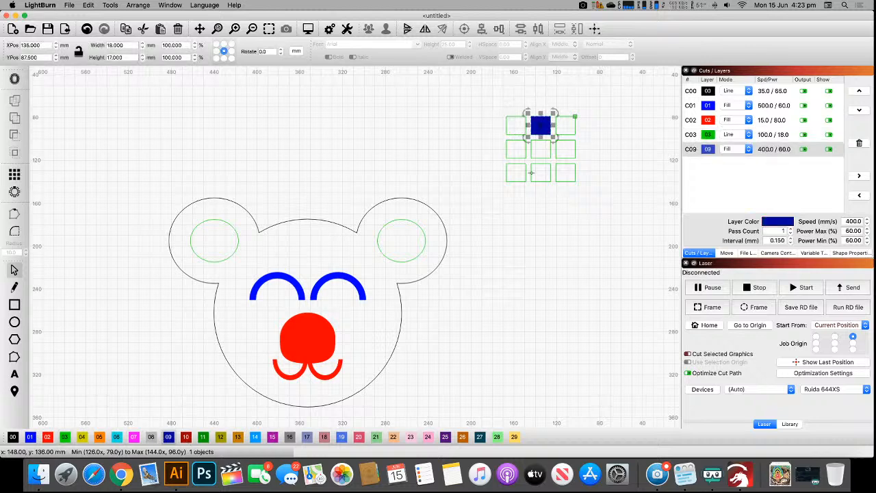
- Assign the right-hand square in the grid's top row to dark red layer 10
left_click(559, 136)
left_click(563, 125)
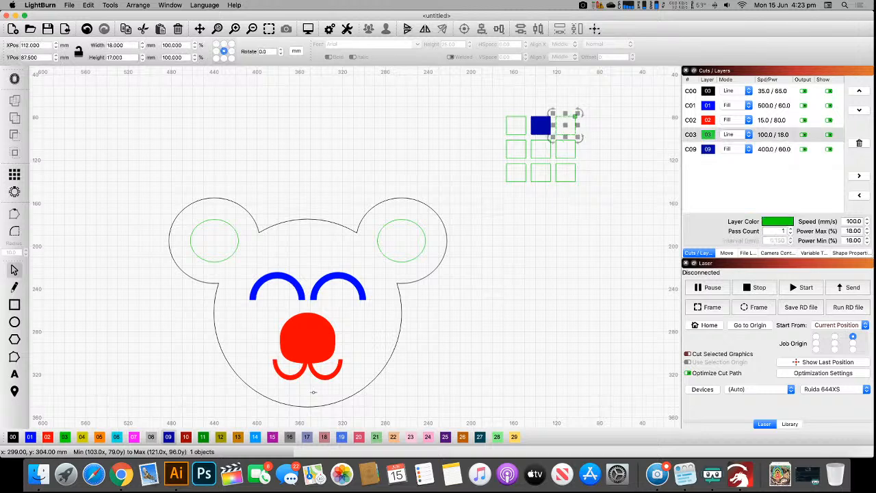
left_click(186, 437)
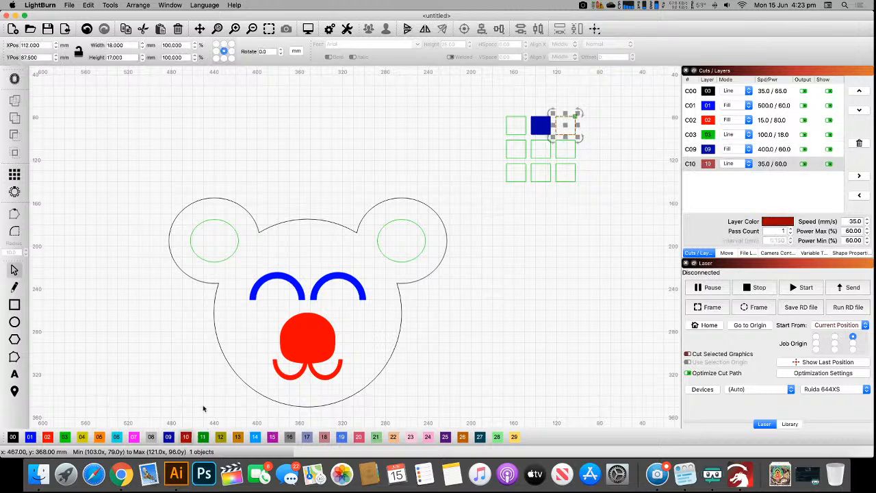
- Assign the left square in the grid's middle row to magenta layer 07, keeping its mode at Fill
left_click(506, 157)
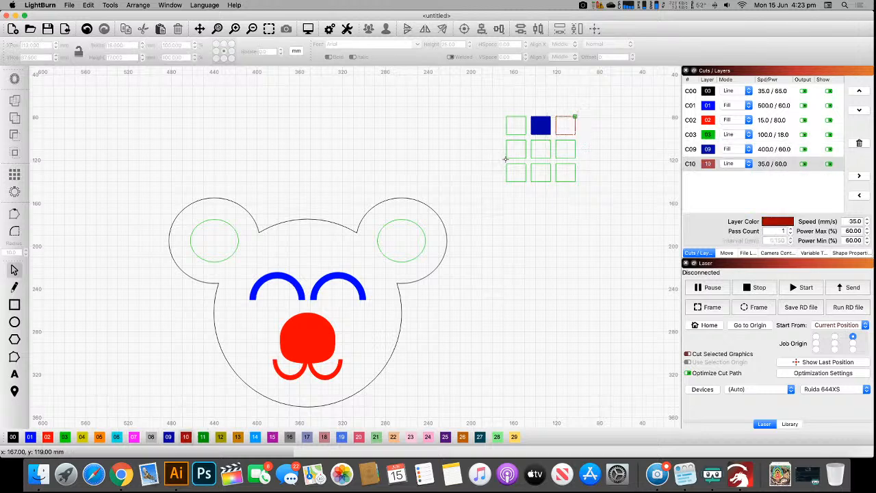
left_click(134, 437)
left_click(743, 179)
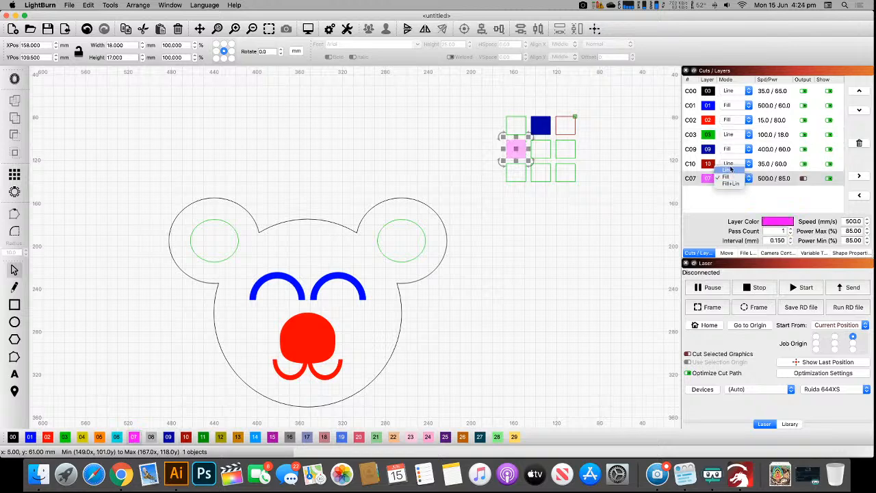
left_click(727, 177)
- Set layers C09 and C07 to Line mode
left_click(731, 151)
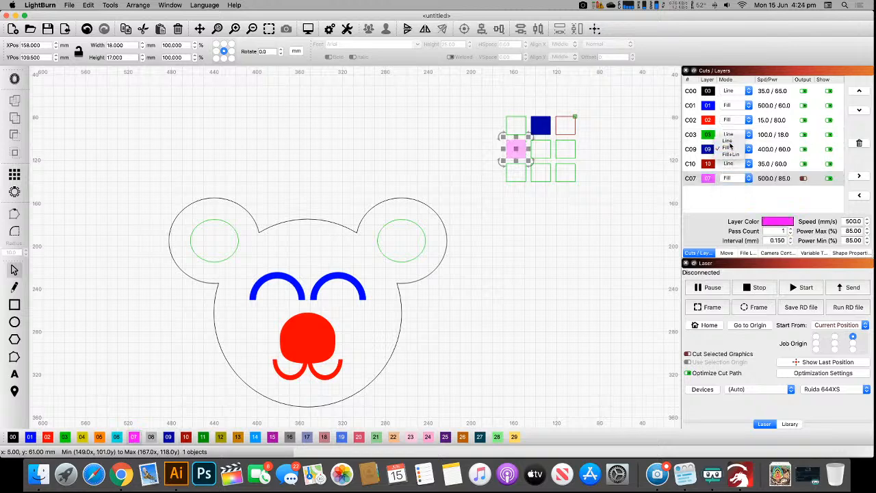
left_click(727, 140)
left_click(731, 178)
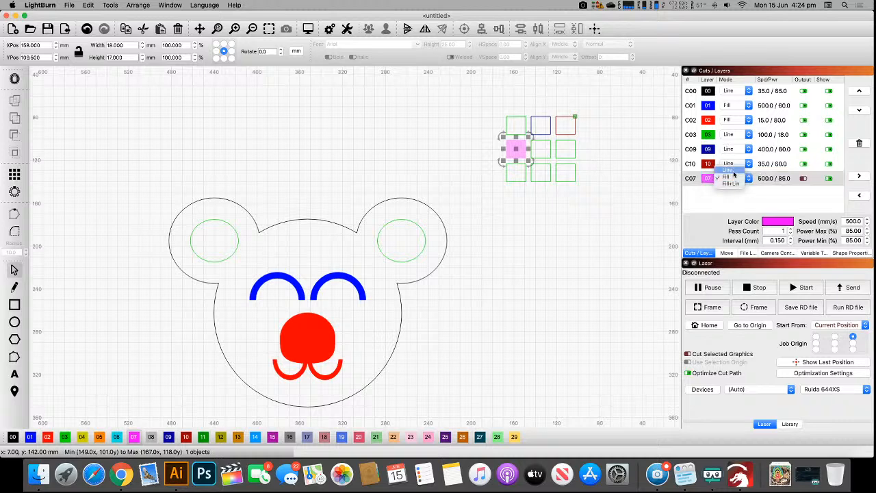
left_click(727, 170)
left_click(704, 195)
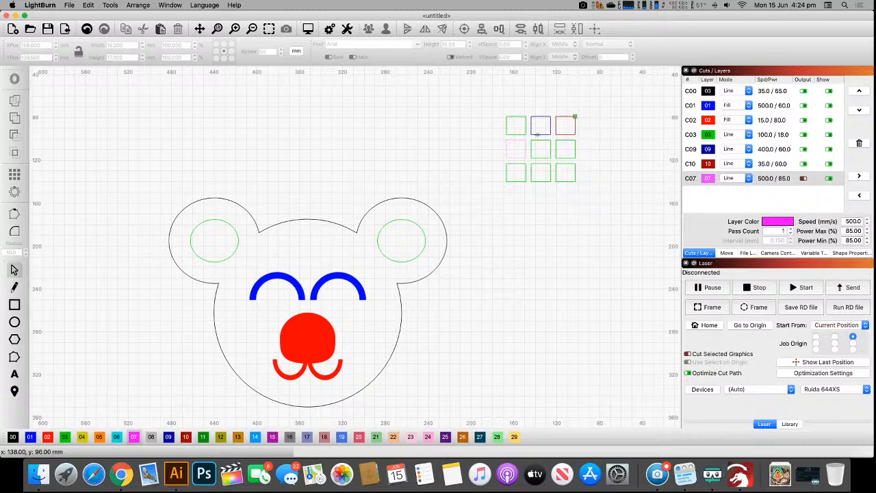
- Examine the middle square in the grid's top row and the speed and power of layers C00, C01 and C02
left_click(538, 134)
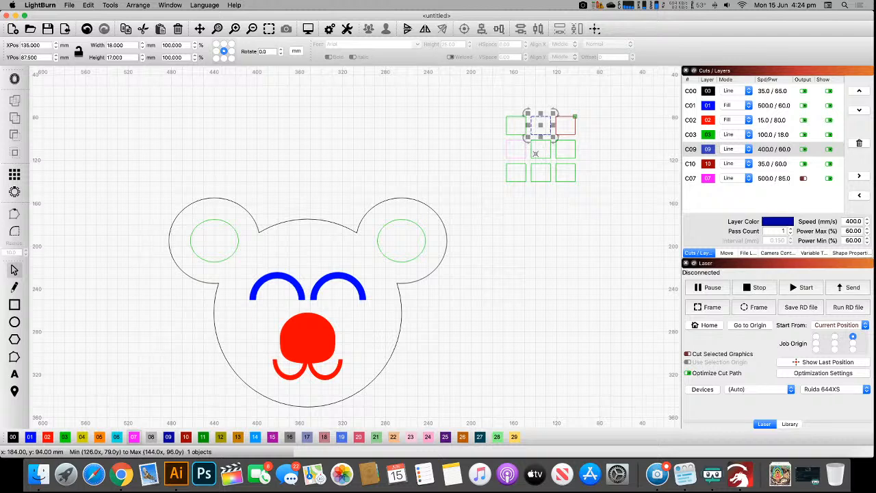
left_click(591, 173)
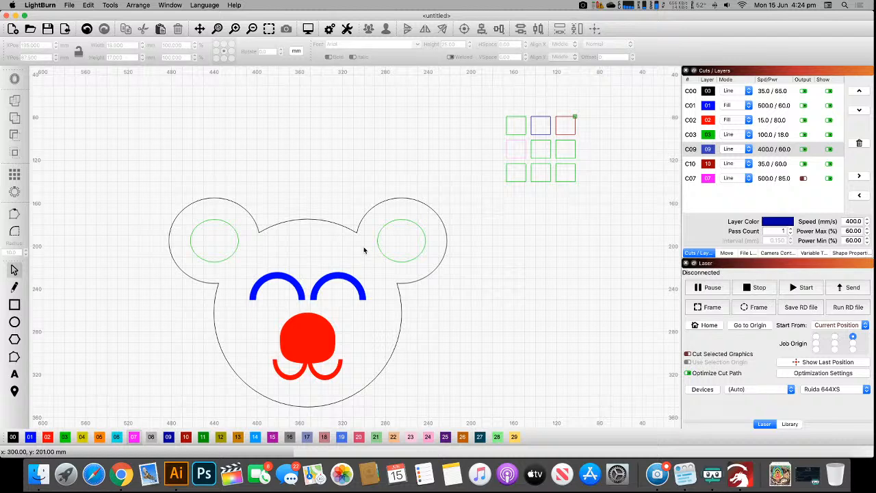
left_click_drag(428, 229, 480, 182)
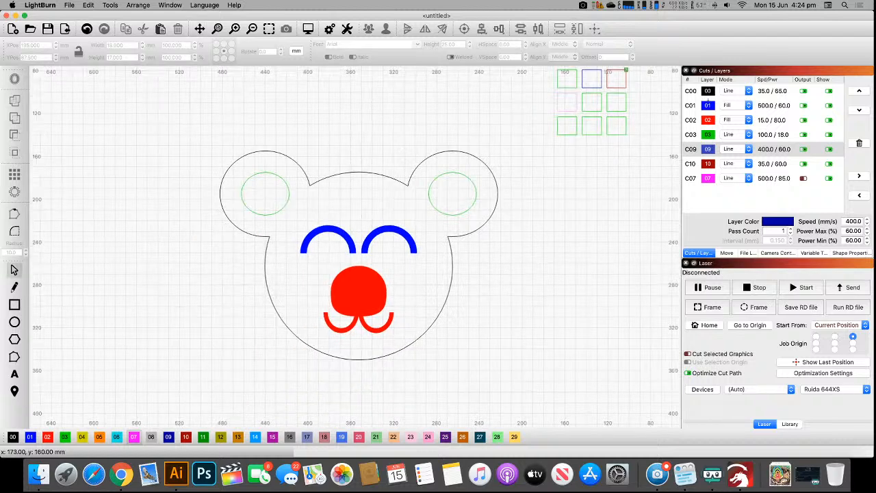
left_click(759, 95)
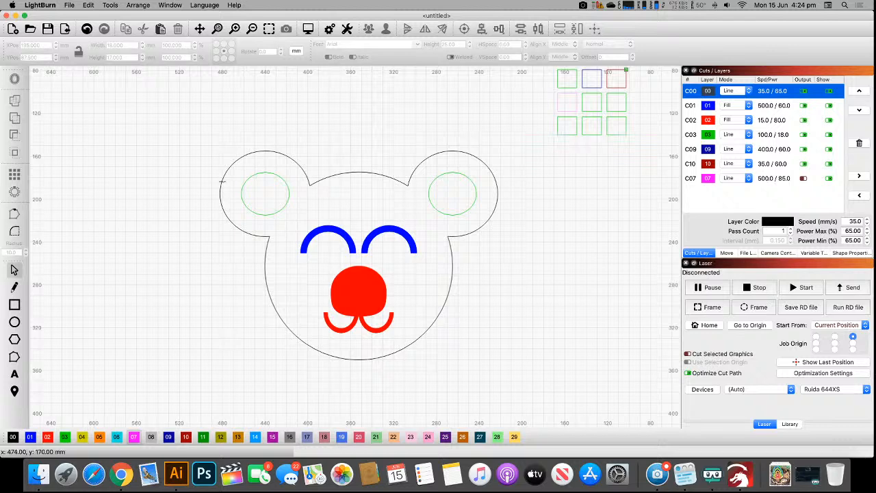
left_click(763, 107)
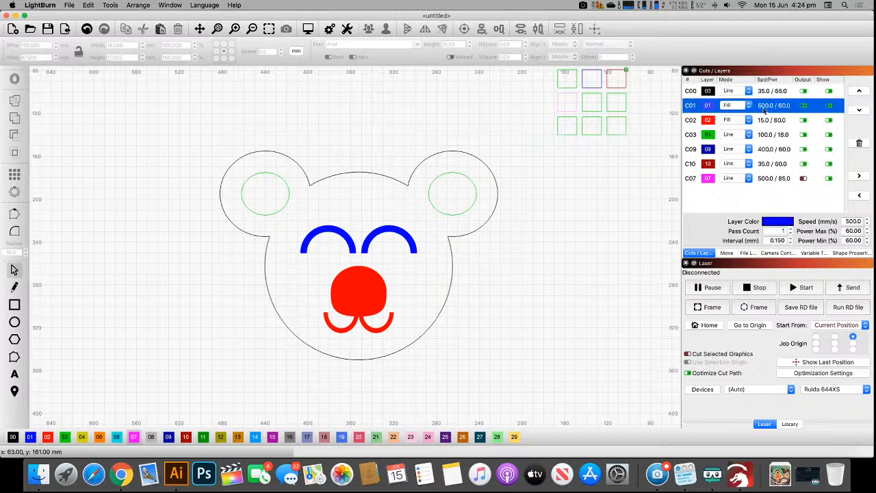
left_click(765, 120)
left_click(767, 106)
left_click(765, 121)
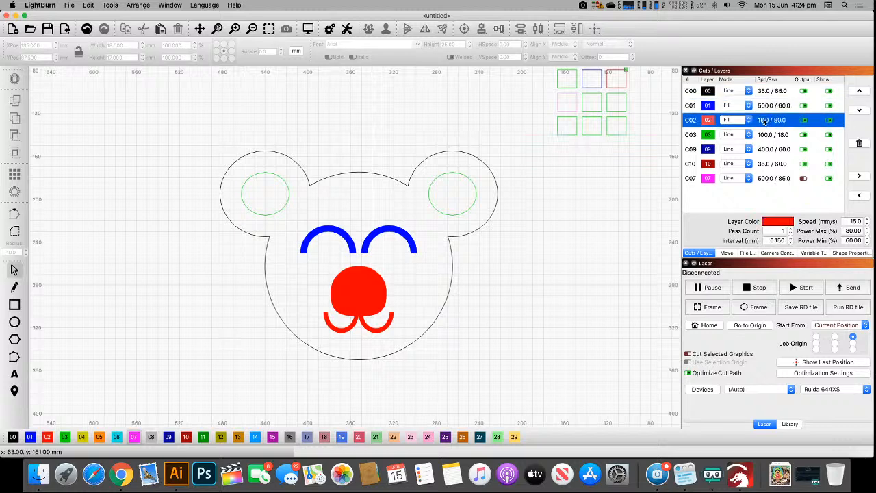
- Delete all nine squares of the test grid
left_click_drag(625, 170, 545, 78)
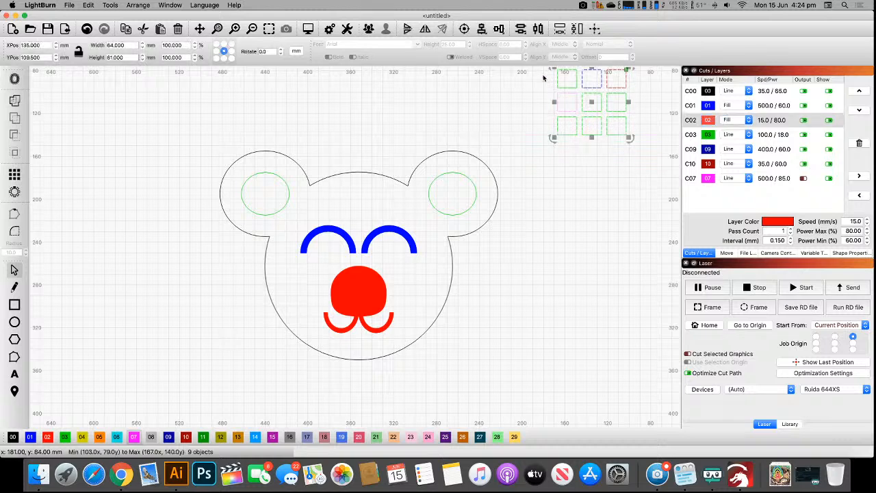
key("Delete")
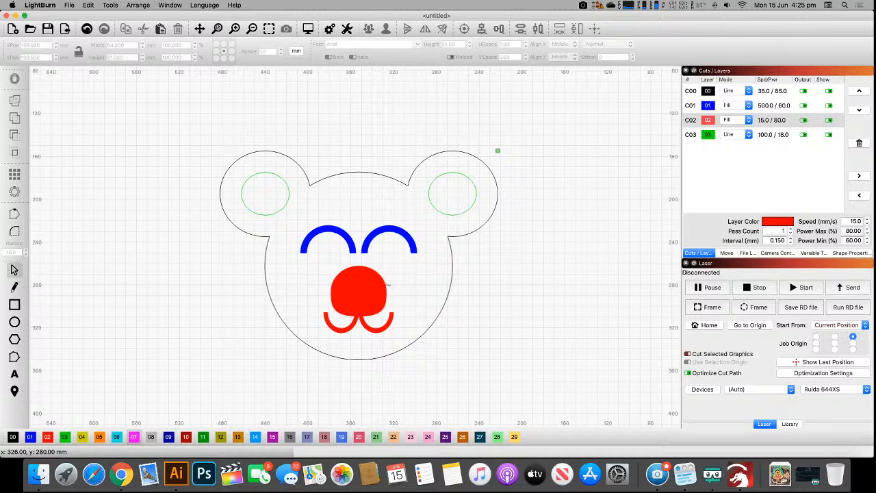
- Set red layer C02 to a speed of 500 mm/sec and a minimum power of 80%
double_click(767, 122)
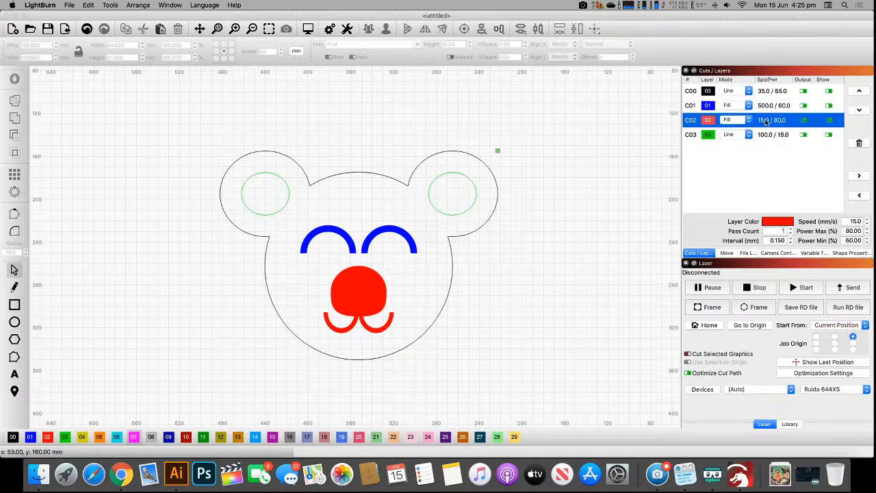
left_click(434, 89)
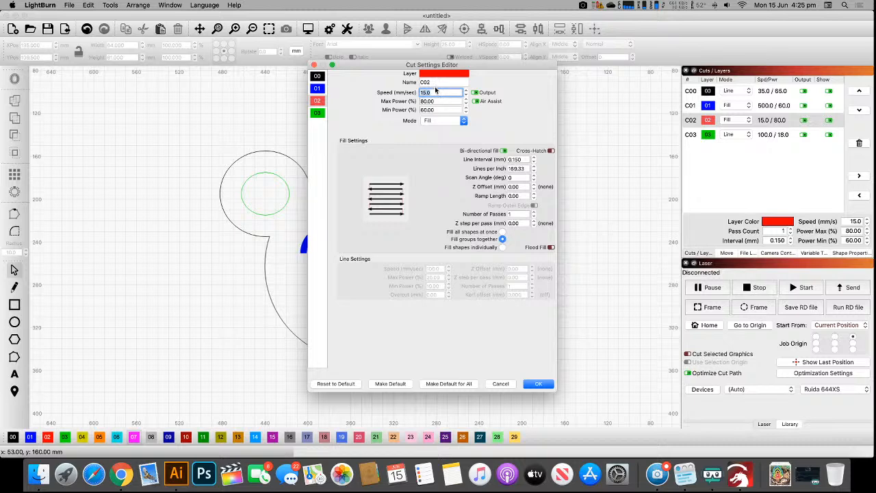
type("500")
key("Tab")
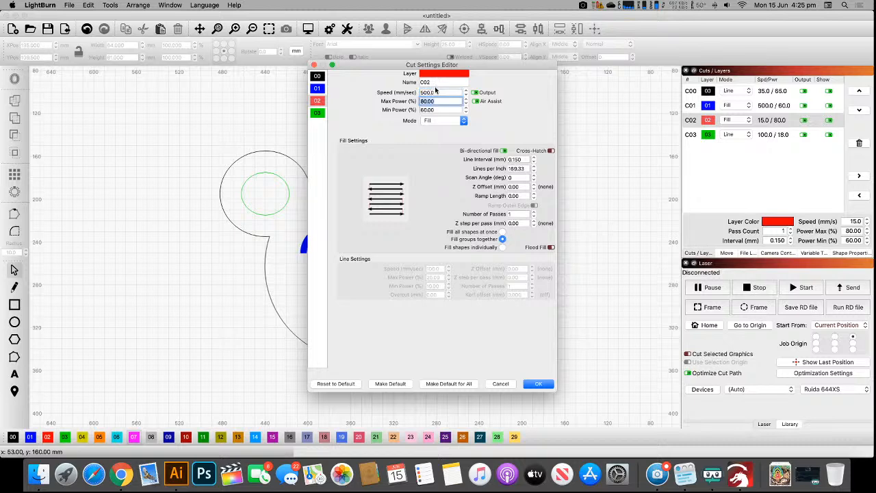
key("Tab")
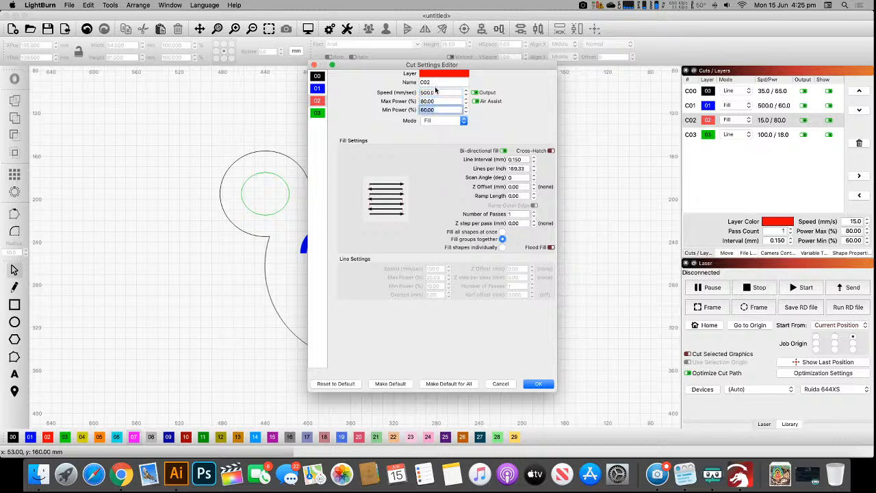
type("80")
left_click(539, 384)
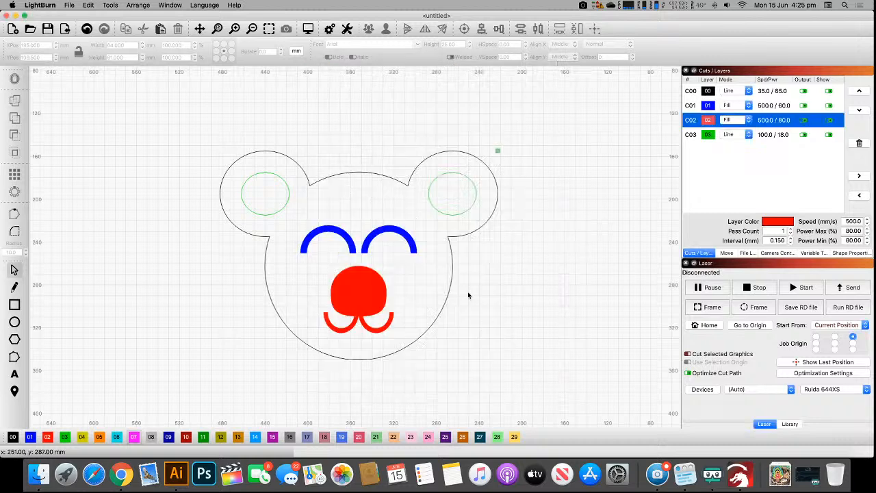
left_click(519, 238)
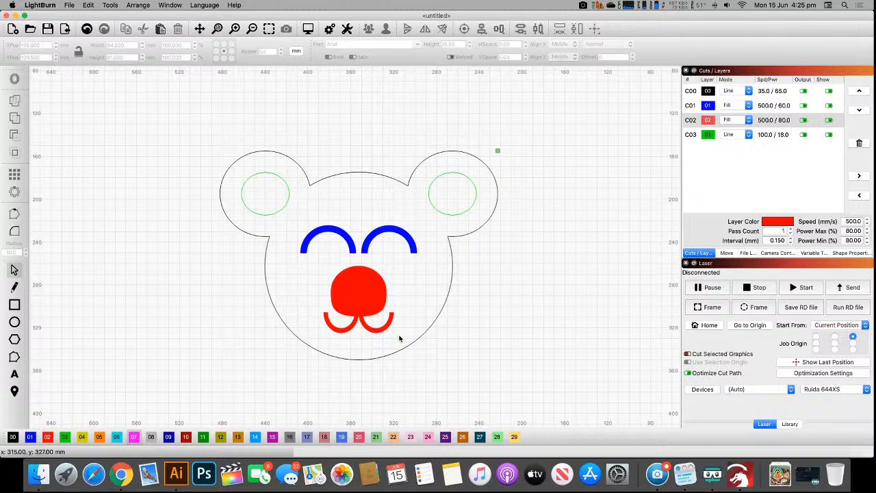
- Move black outline layer C00 to the end of the cut order, below layer C03
left_click(767, 137)
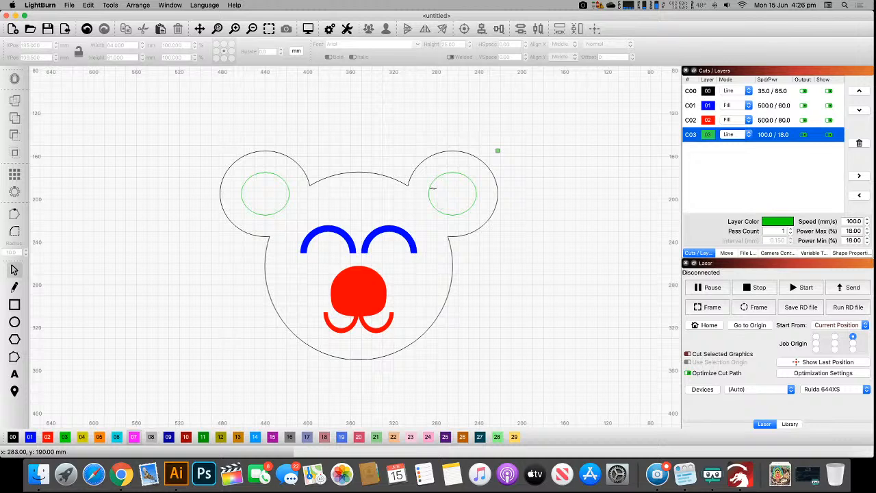
left_click(787, 94)
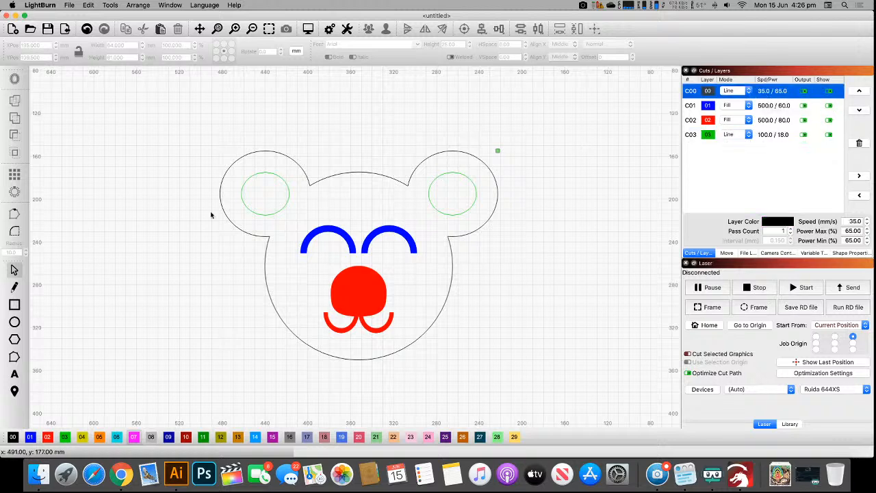
left_click(859, 110)
left_click(860, 110)
left_click(860, 110)
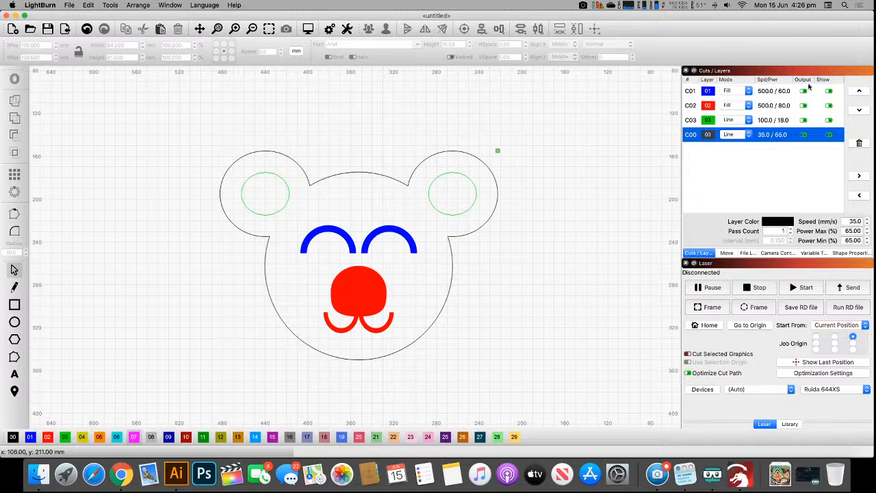
- Examine layer C00's cut settings, including the Cut Through pause times, number of passes and Z step per pass
double_click(767, 135)
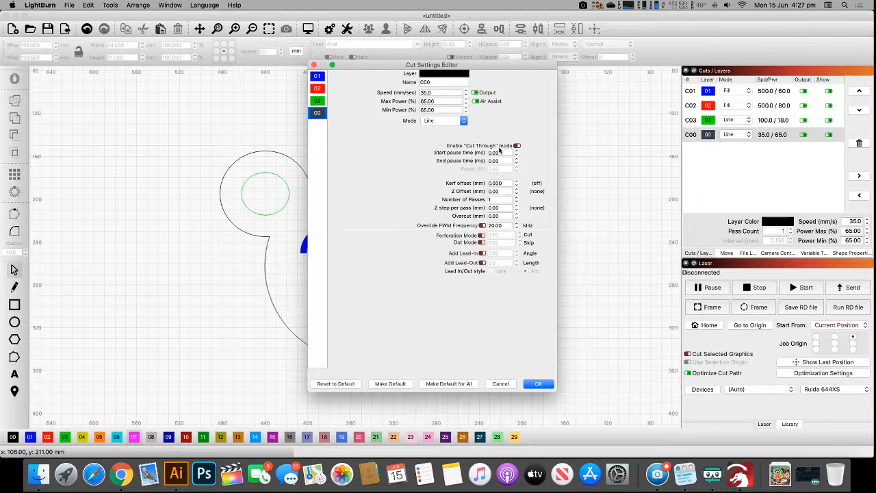
left_click(500, 151)
left_click(501, 199)
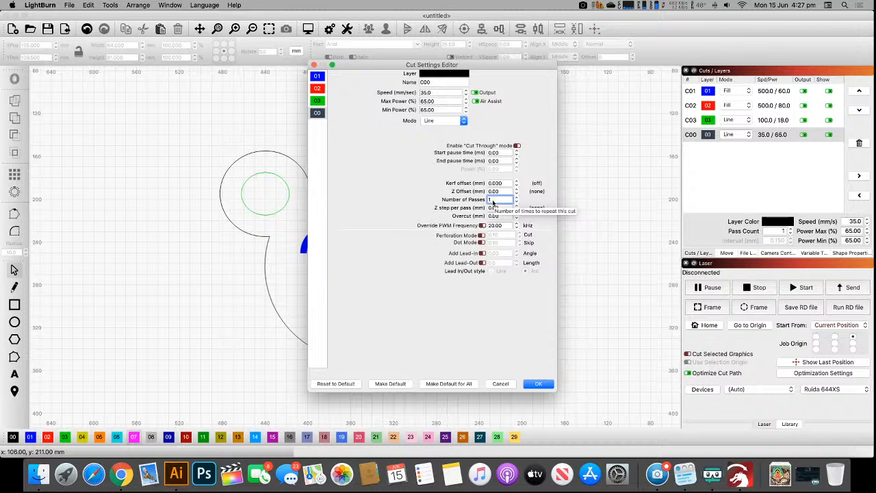
left_click(516, 198)
left_click(516, 198)
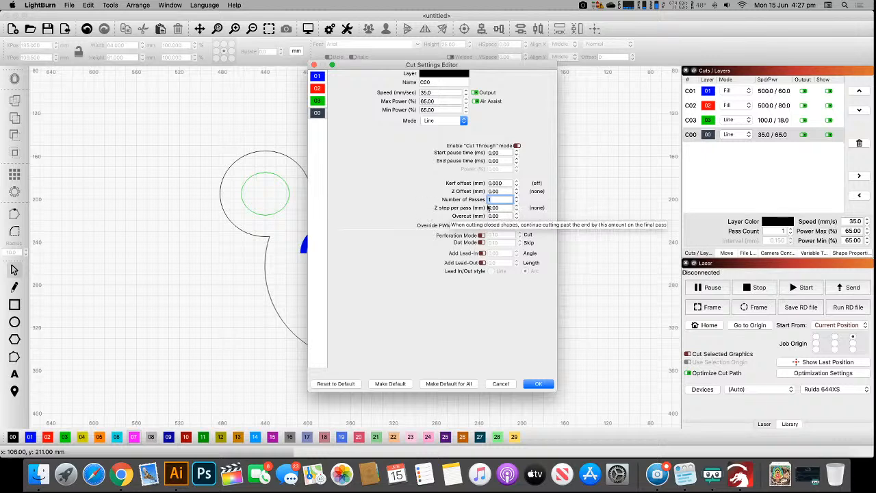
left_click(500, 209)
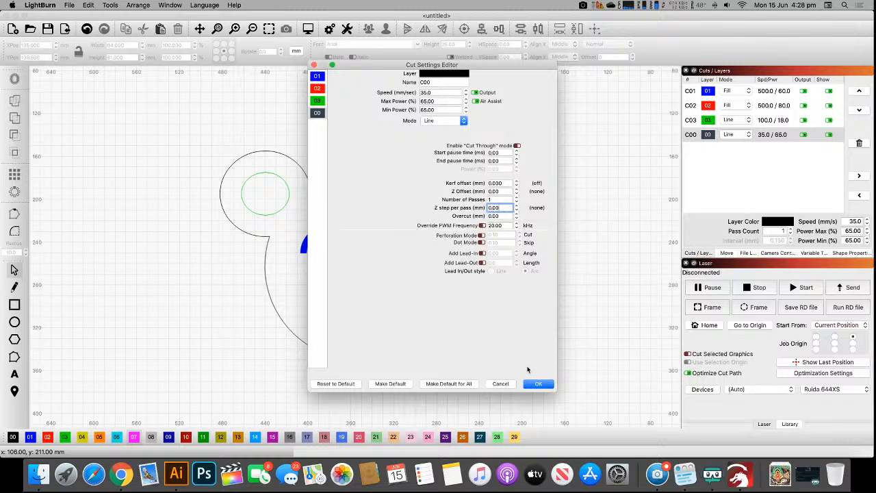
left_click(538, 384)
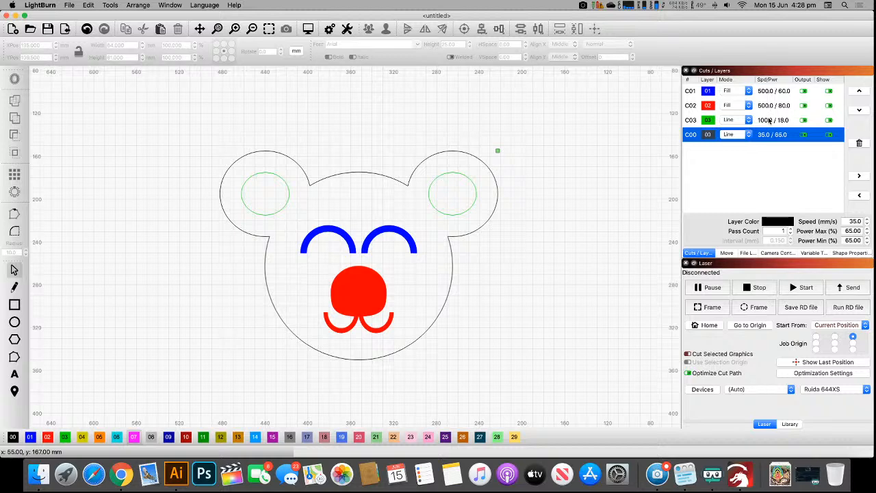
- In blue layer C01's cut settings, try bi-directional fill off and cross-hatch on, restoring both options
left_click(770, 95)
double_click(770, 95)
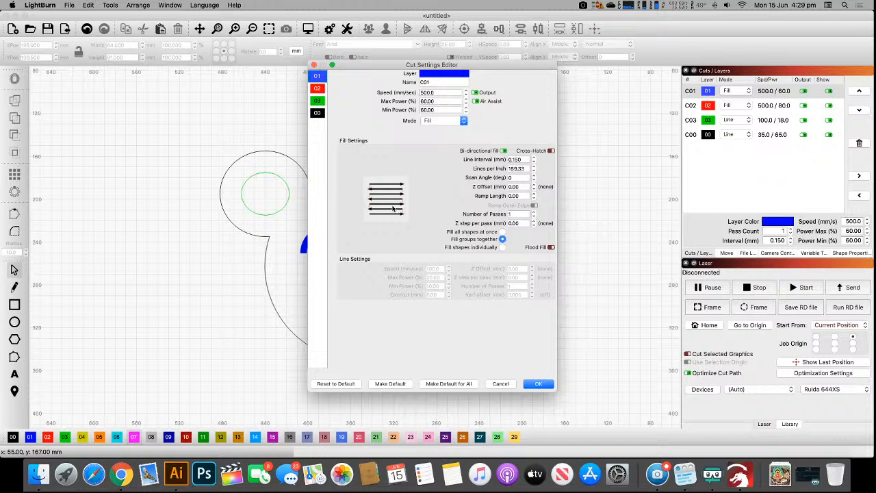
left_click(503, 151)
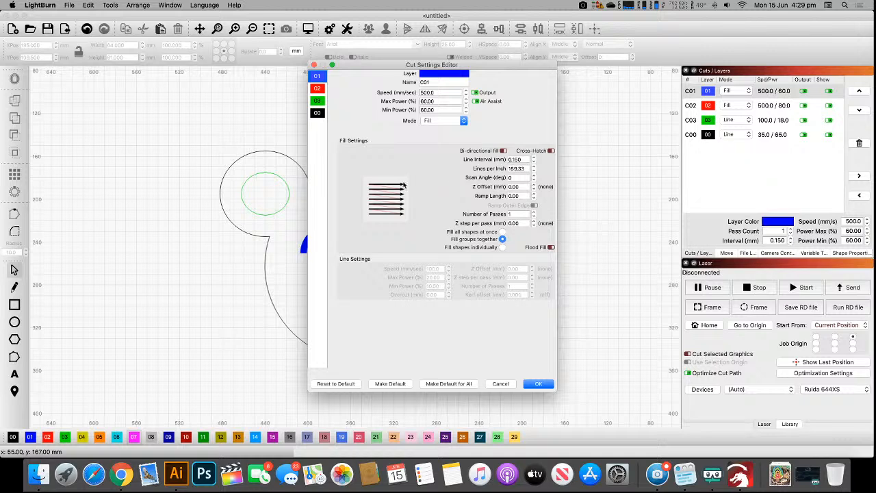
left_click(504, 151)
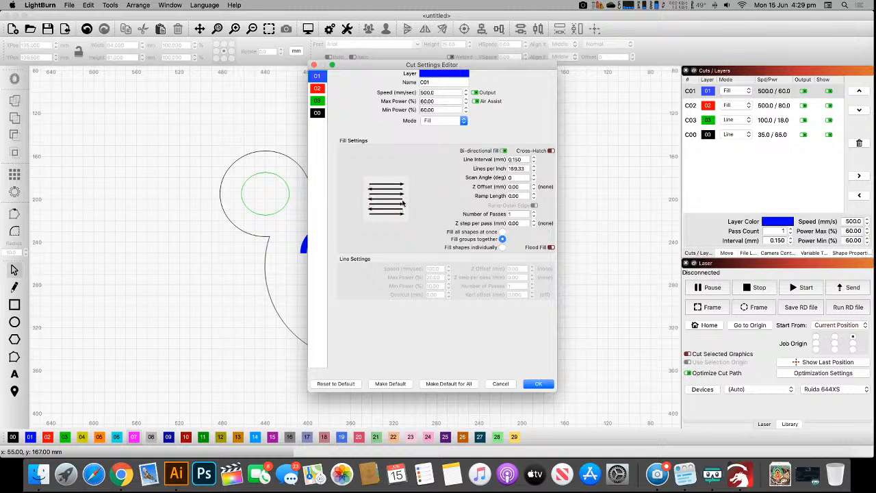
left_click(505, 151)
left_click(505, 150)
left_click(552, 150)
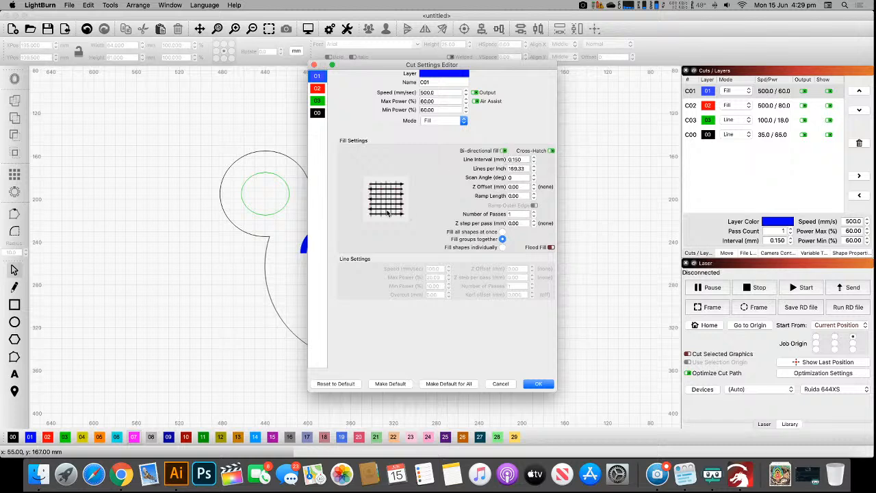
left_click(552, 151)
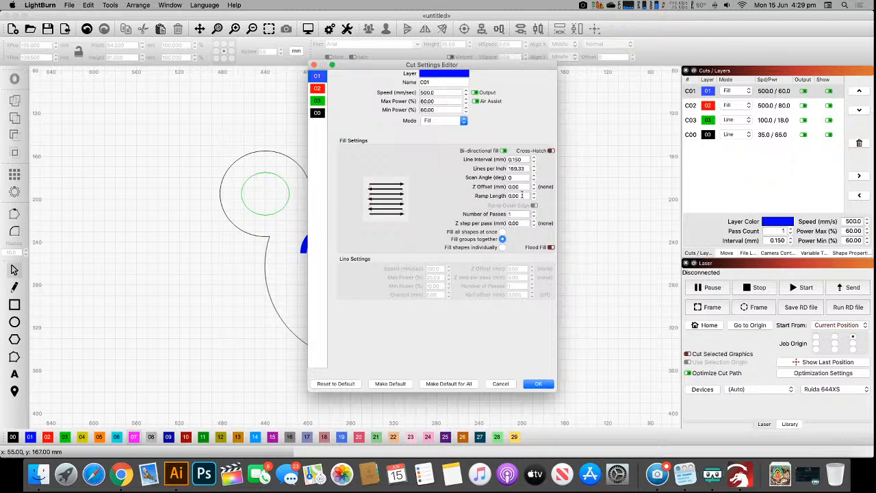
- Reset blue layer C01's cut settings to default and accept them
left_click(519, 160)
left_click(343, 385)
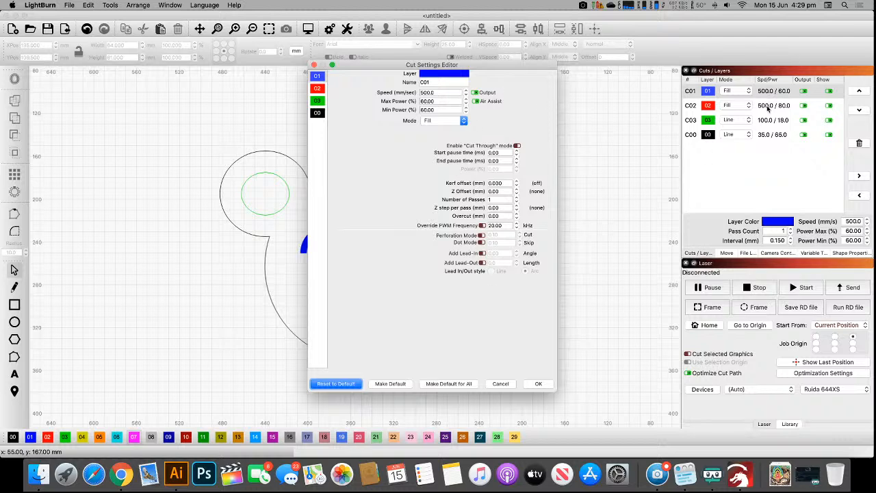
left_click_drag(485, 65, 524, 105)
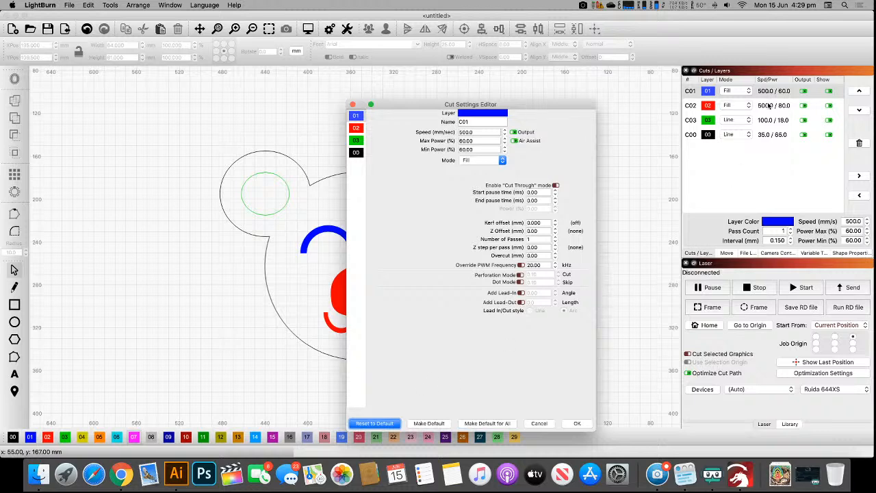
left_click(577, 423)
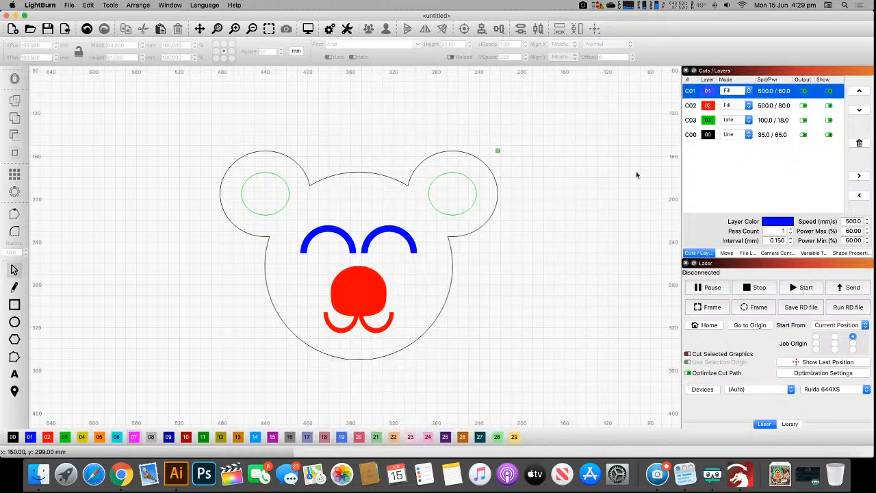
- In blue layer C01's cut settings, try widening the line interval to 0.210 mm
double_click(783, 92)
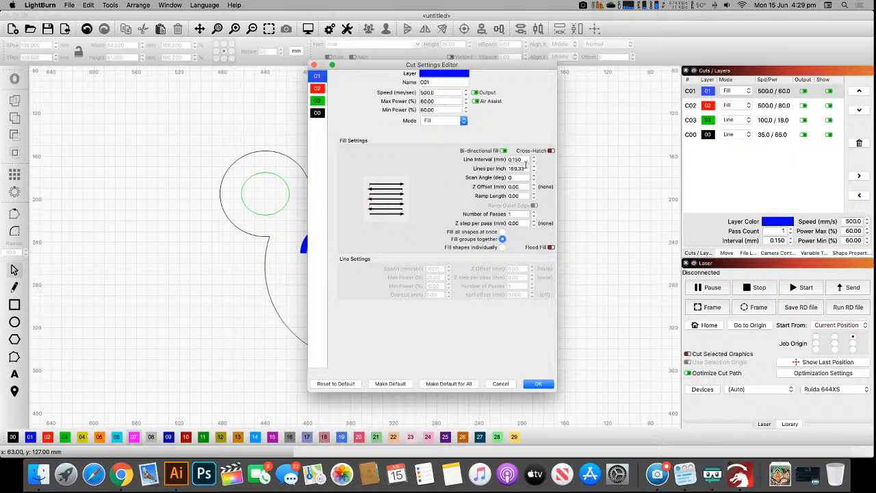
double_click(522, 168)
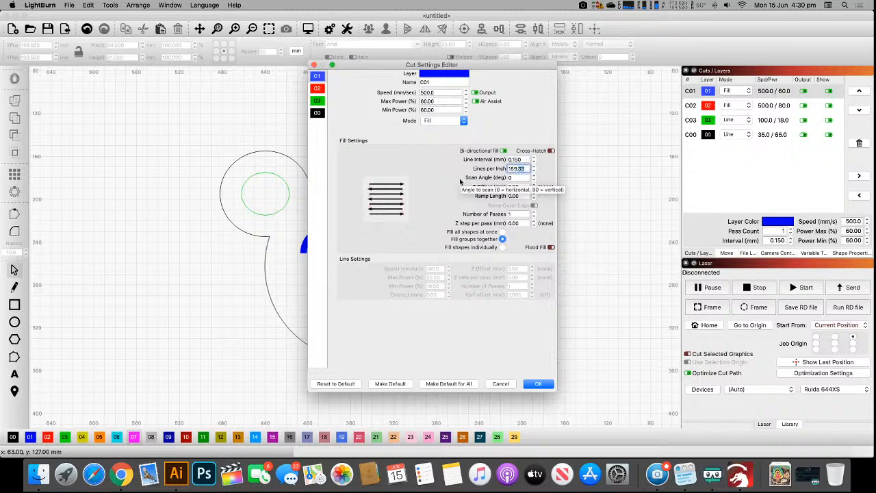
left_click(534, 158)
left_click(533, 158)
left_click(534, 157)
left_click(534, 157)
left_click(534, 157)
left_click(534, 157)
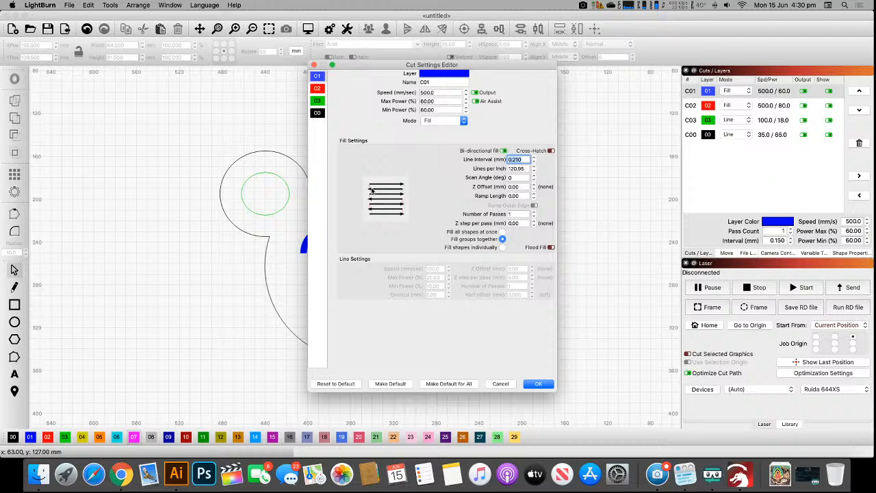
- Try narrower and wider fill line intervals for layer C01, up to 0.310 mm, and cancel the changes
left_click(533, 162)
left_click(534, 163)
left_click(534, 163)
left_click(533, 163)
left_click(534, 163)
left_click(534, 157)
left_click(535, 158)
left_click(534, 157)
left_click(534, 157)
left_click(535, 157)
left_click(535, 158)
left_click(535, 157)
left_click(534, 157)
left_click(527, 168)
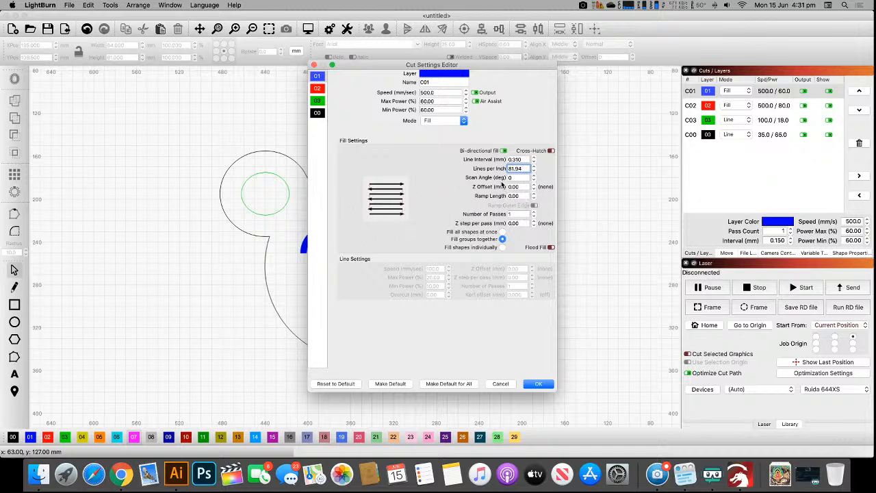
left_click(503, 386)
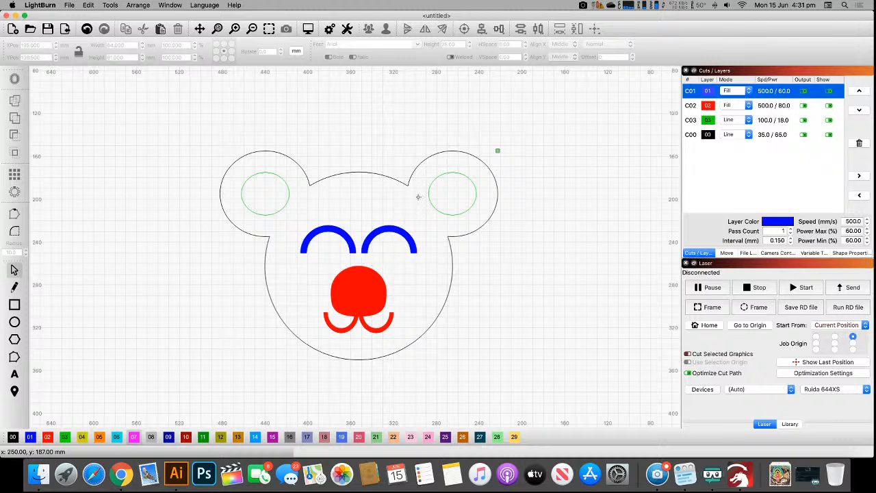
- Switch off output for green layer C03 and red layer C02, and re-enable both
left_click(777, 123)
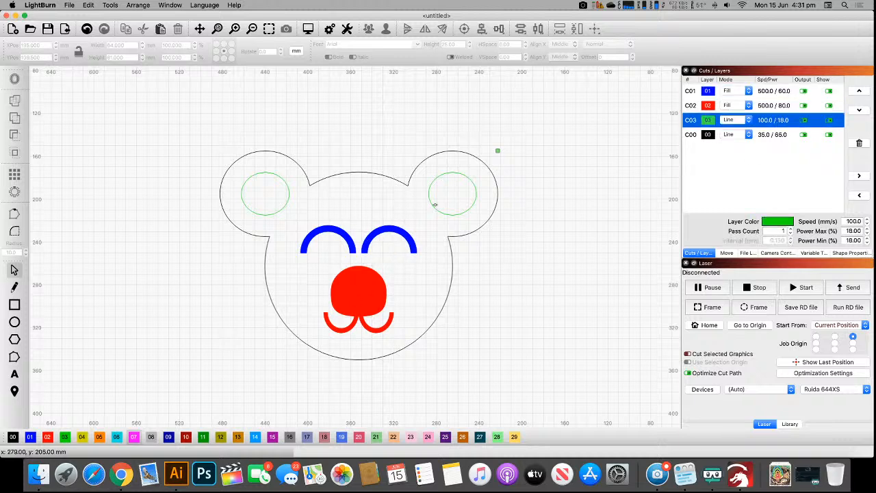
left_click(762, 138)
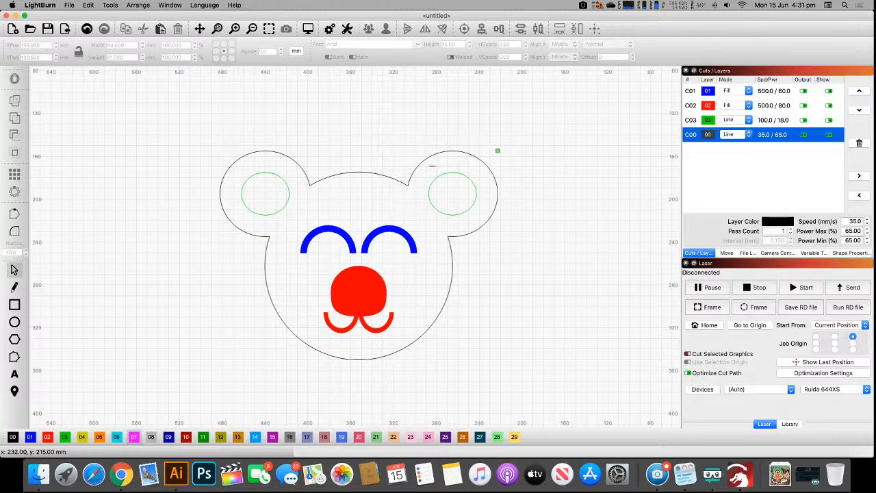
scroll(409, 194, "down", 3)
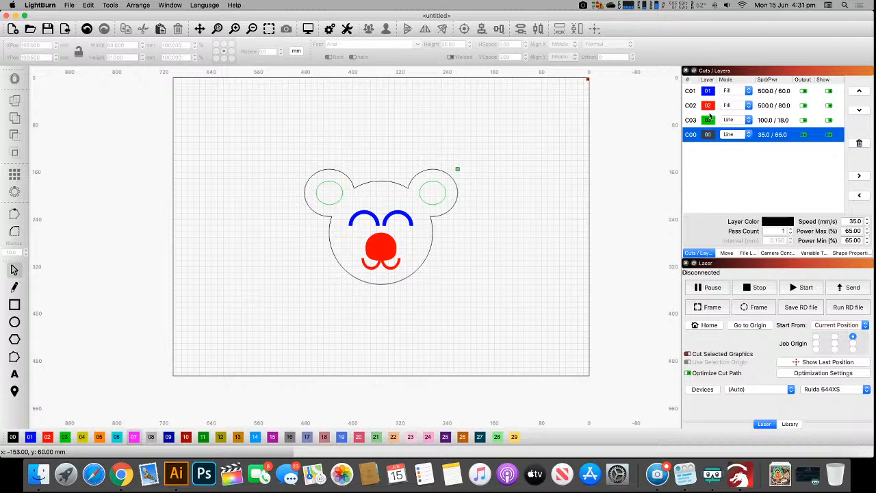
left_click(803, 135)
left_click(803, 135)
left_click(803, 119)
left_click(803, 105)
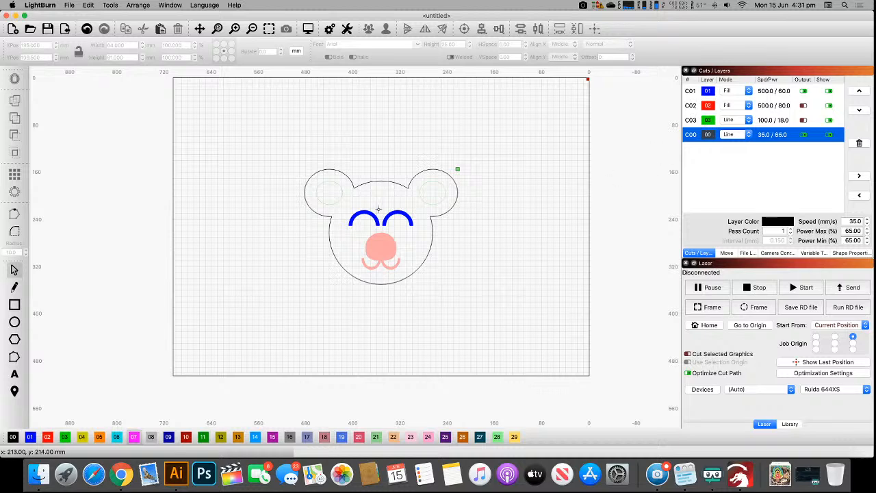
left_click(804, 119)
left_click(803, 105)
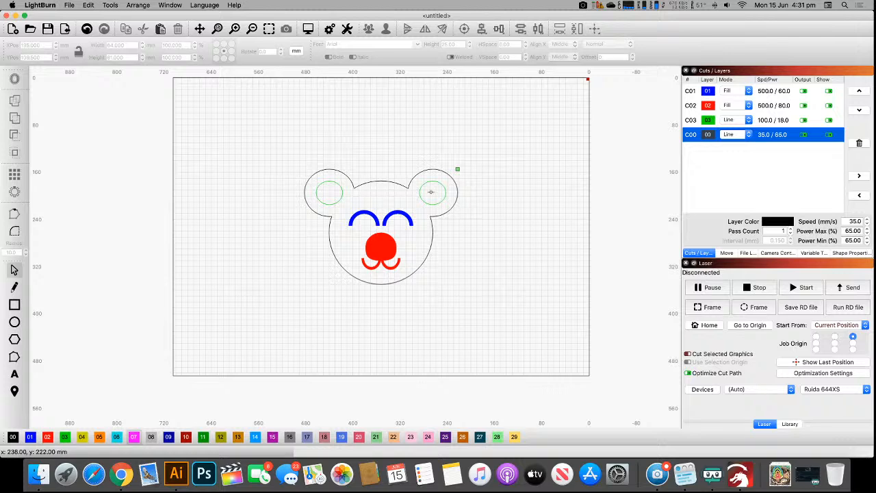
- Edit the black bear outline's nodes, pulling the top centre of the head up into a peak and distorting the right ear
scroll(393, 255, "down", 2)
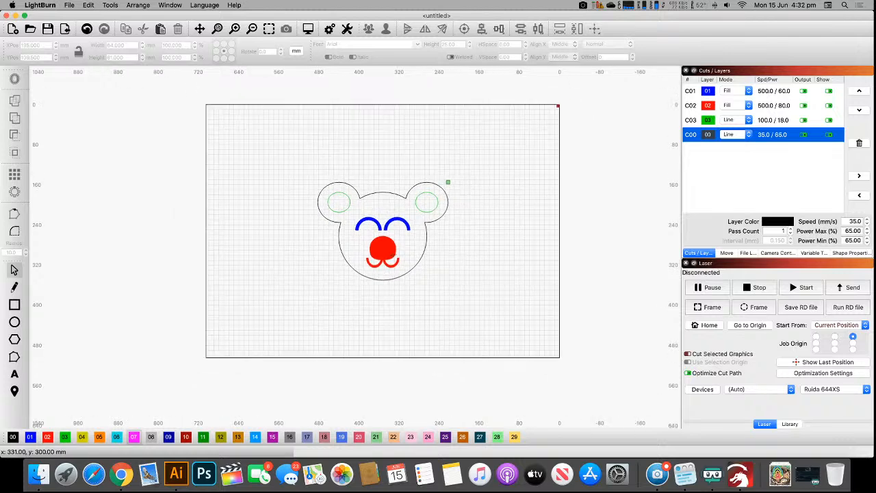
left_click(430, 223)
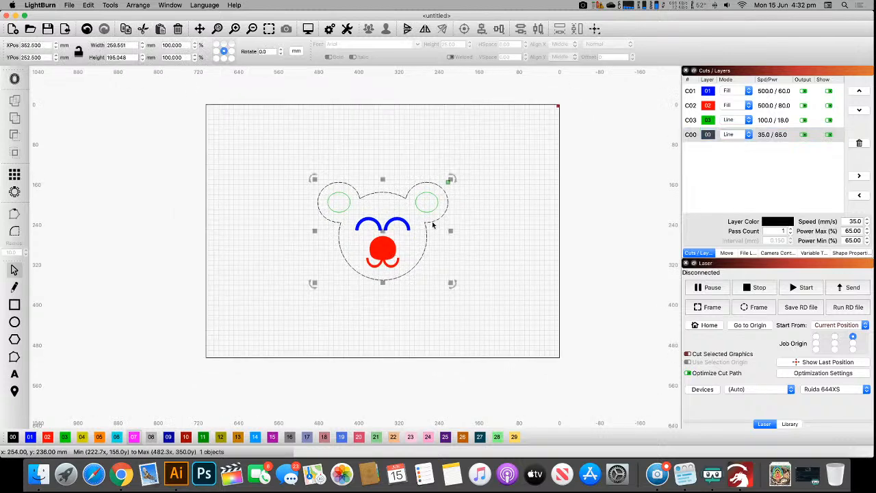
scroll(318, 227, "up", 2)
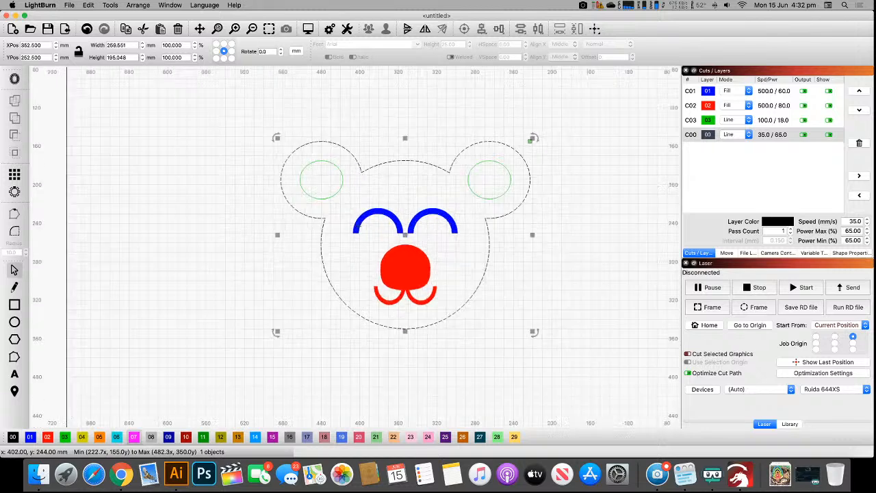
scroll(318, 227, "up", 2)
left_click(14, 356)
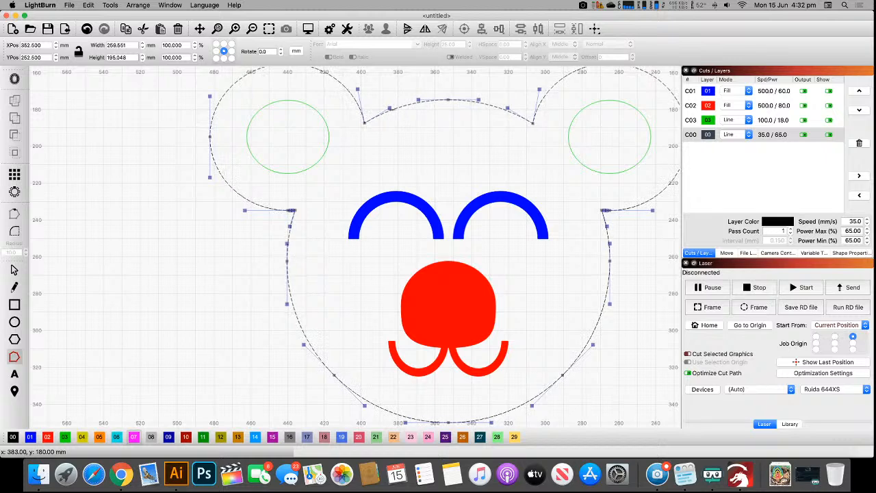
scroll(433, 148, "down", 2)
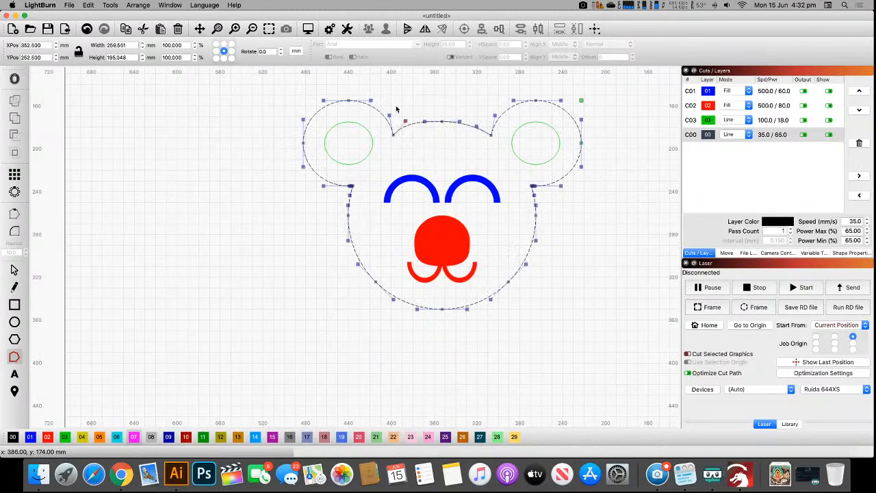
left_click_drag(442, 122, 459, 96)
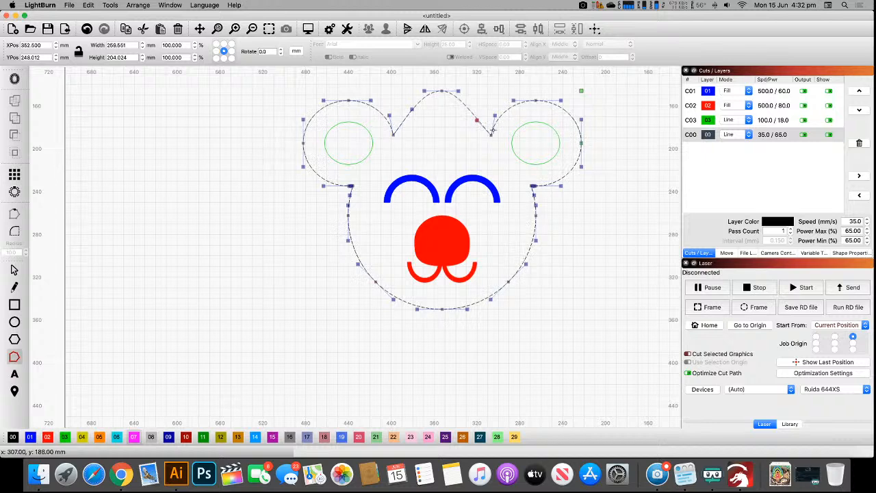
left_click_drag(536, 101, 538, 98)
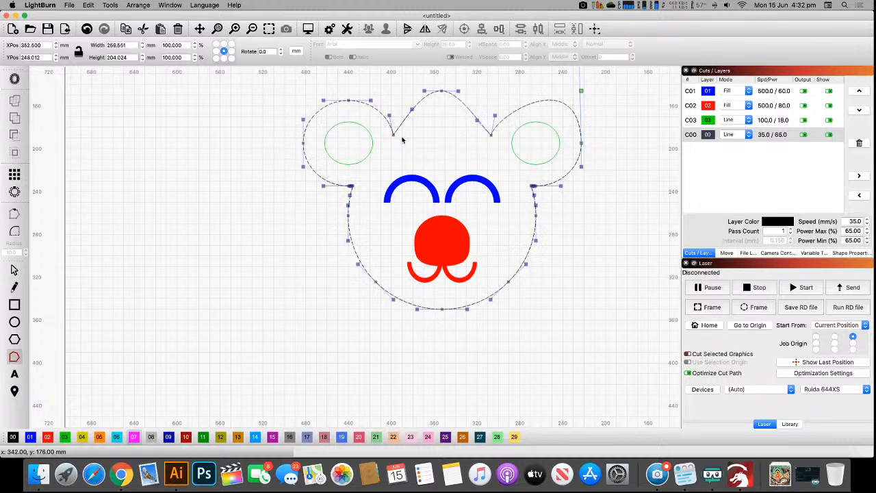
left_click(16, 270)
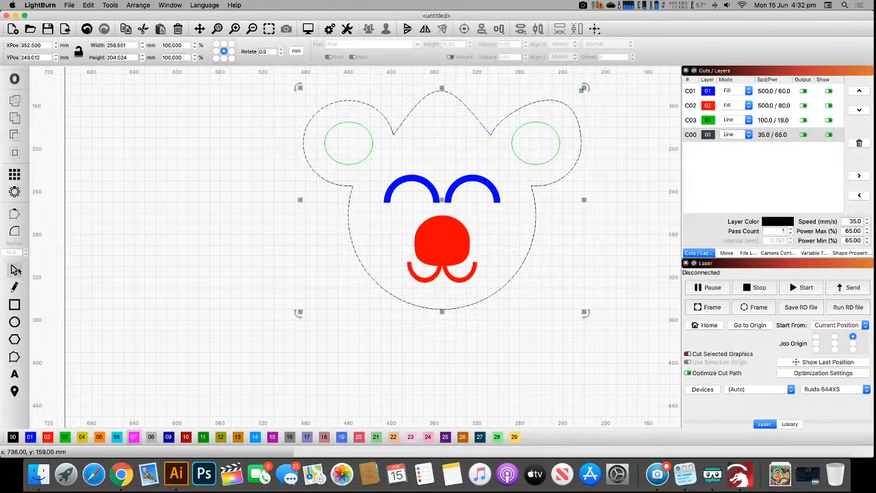
left_click(582, 183)
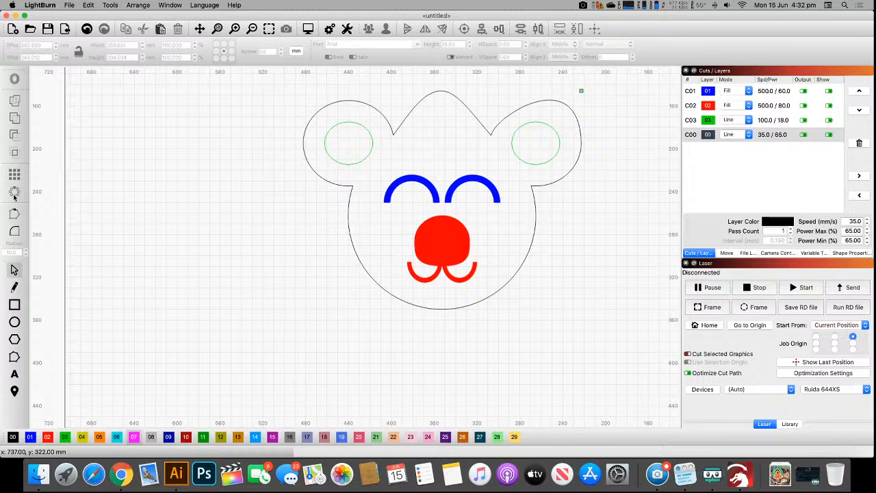
- Try the corner radius tool at 10 mm on the right blue eye
left_click(14, 232)
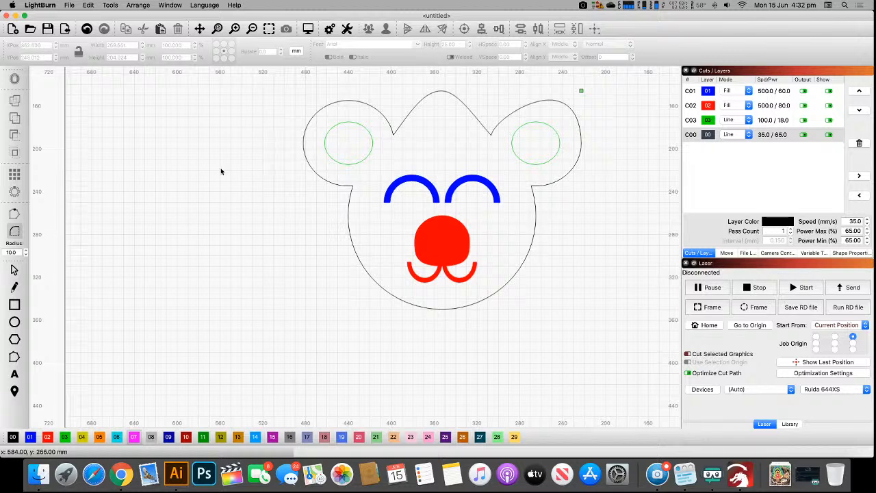
left_click(495, 195)
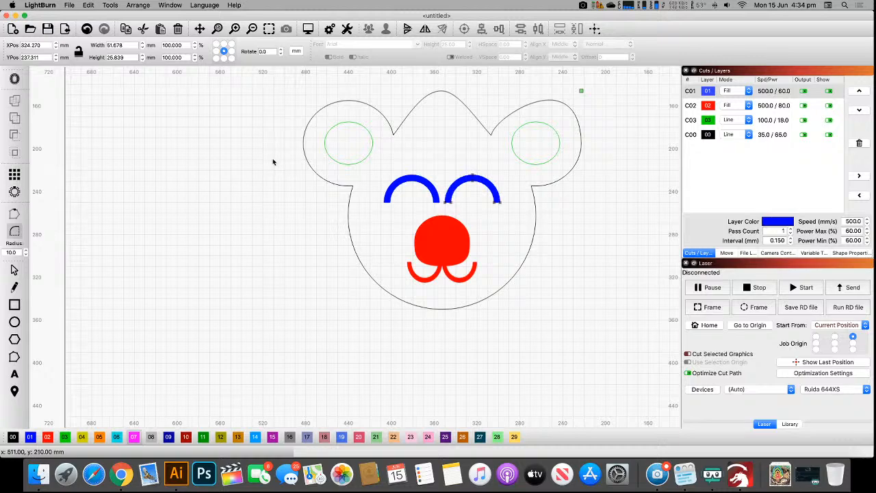
scroll(415, 198, "up", 4)
scroll(416, 199, "down", 6)
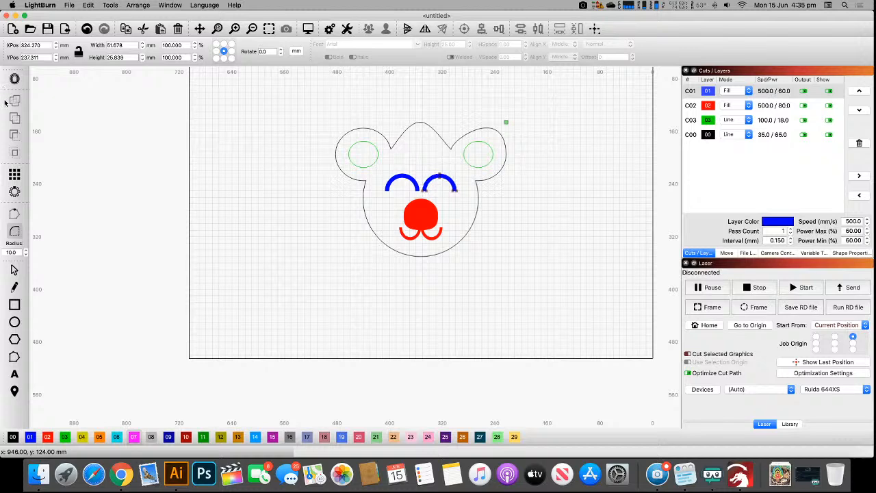
- Undo the node edits made to the black bear outline
key("super+z")
key("super+z")
key("super+z")
key("super+z")
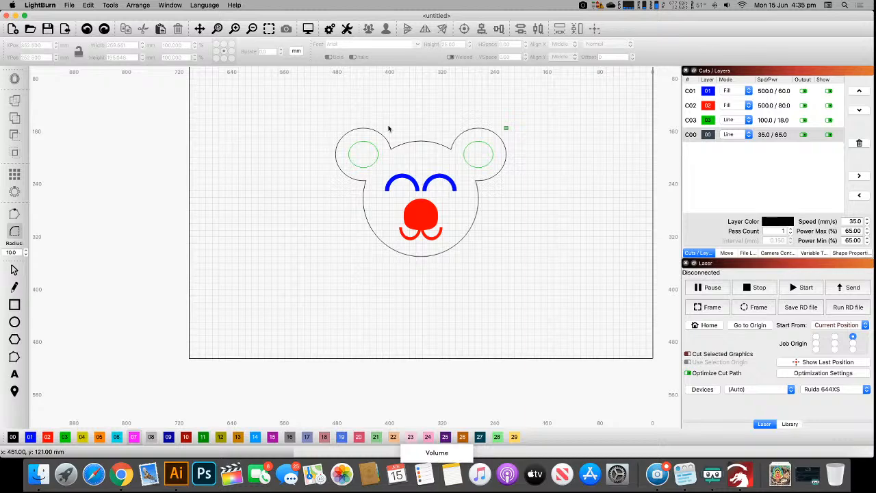
- Select the whole bear, move it to the work area's upper-left corner and scale it down to about 179 x 134 mm
key("space")
left_click_drag(448, 143, 448, 190)
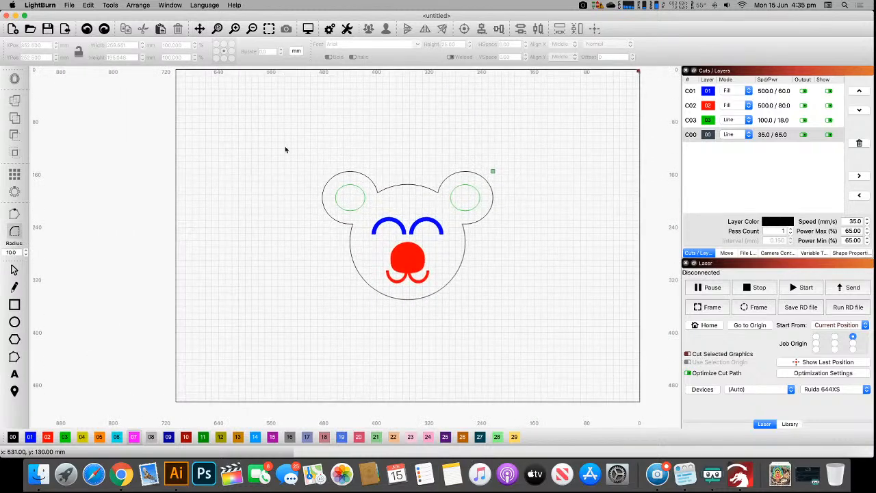
left_click(15, 269)
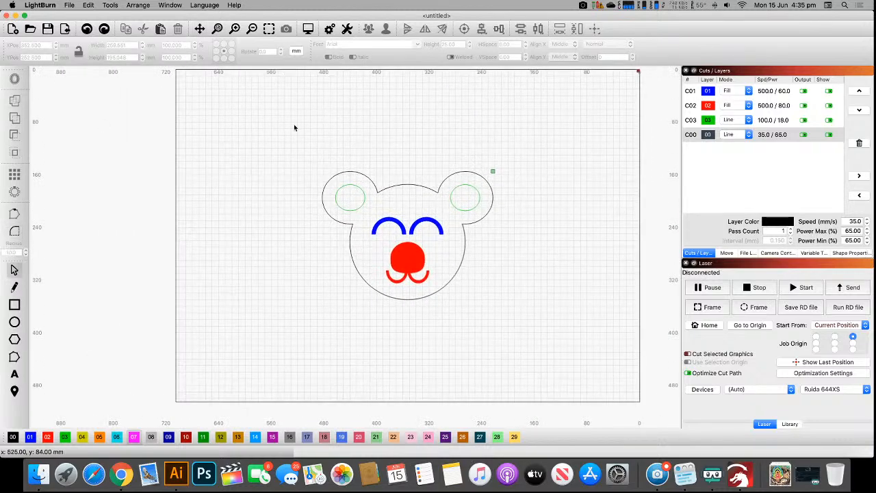
left_click_drag(295, 128, 537, 343)
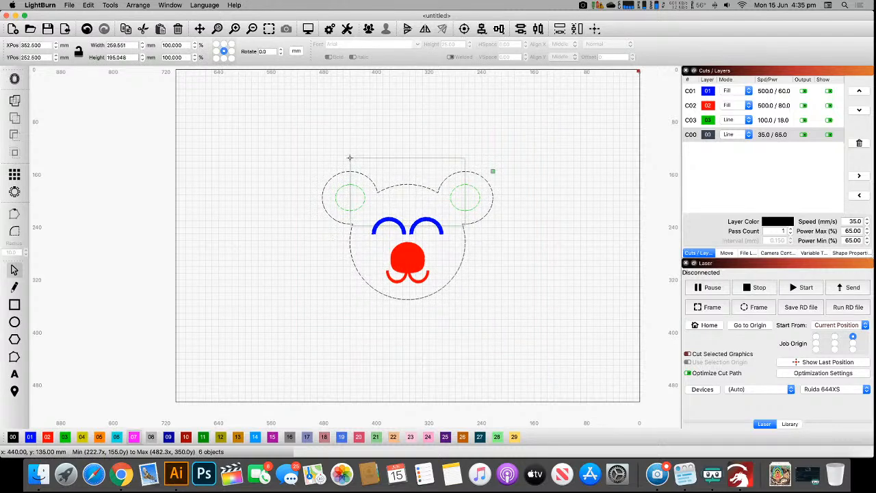
left_click_drag(276, 133, 568, 335)
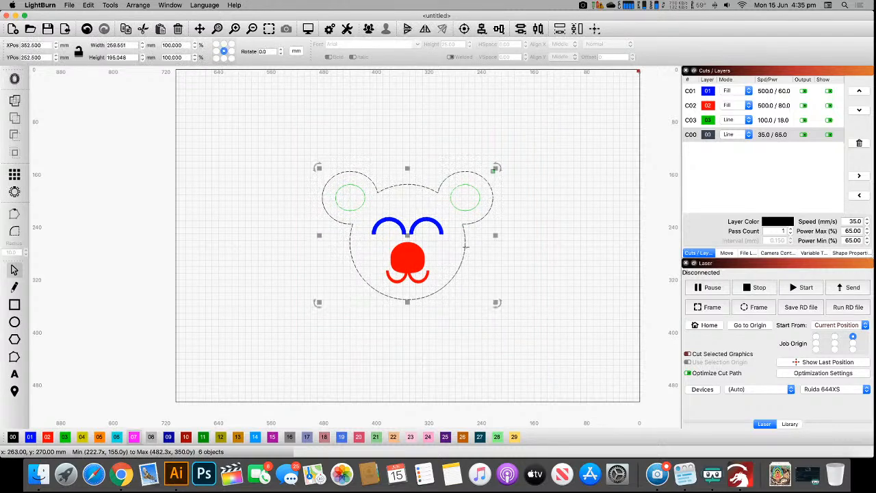
left_click_drag(465, 247, 325, 160)
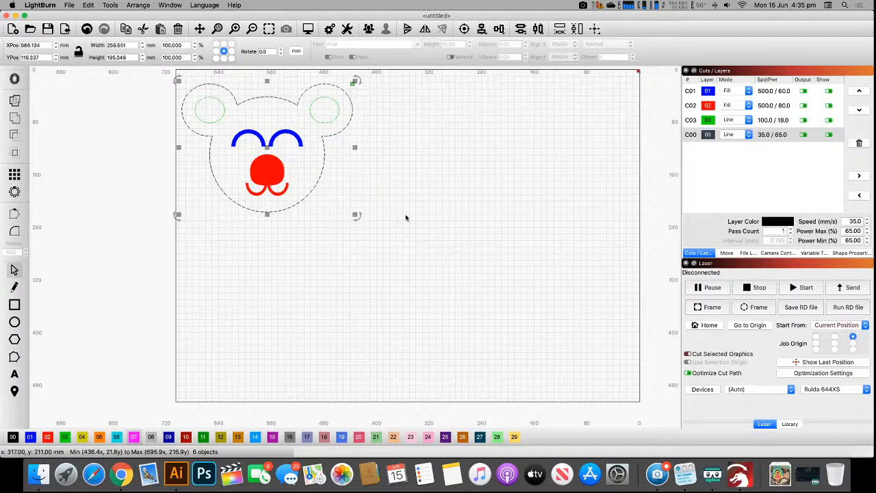
left_click_drag(356, 215, 302, 175)
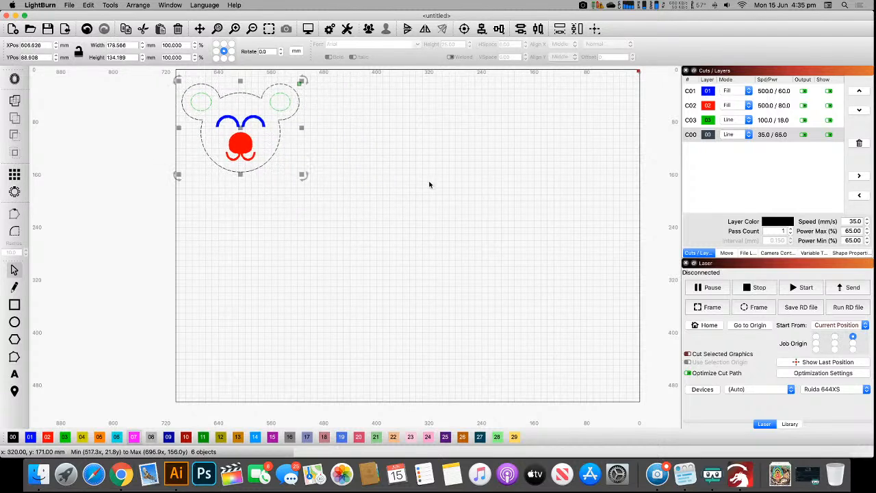
left_click(429, 184)
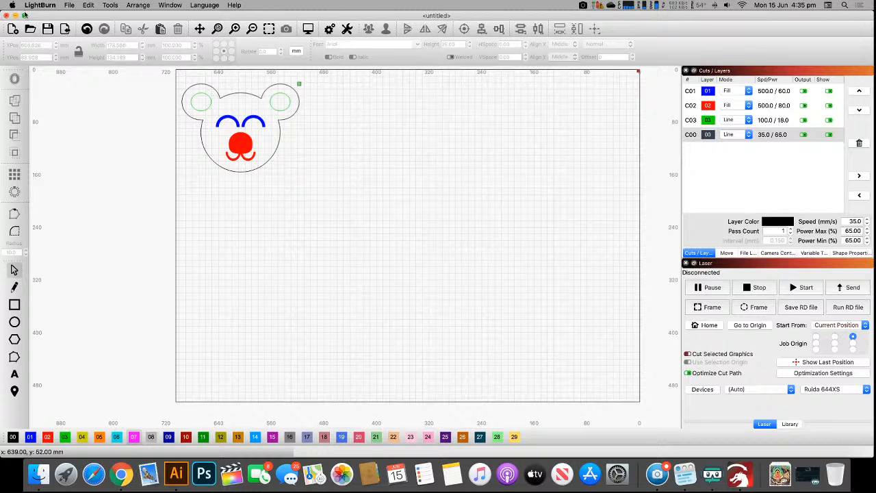
- Draw a circle about 202 mm in diameter and one about 55 mm to its left, both on black layer 00
mouse_move(24, 13)
left_click(15, 322)
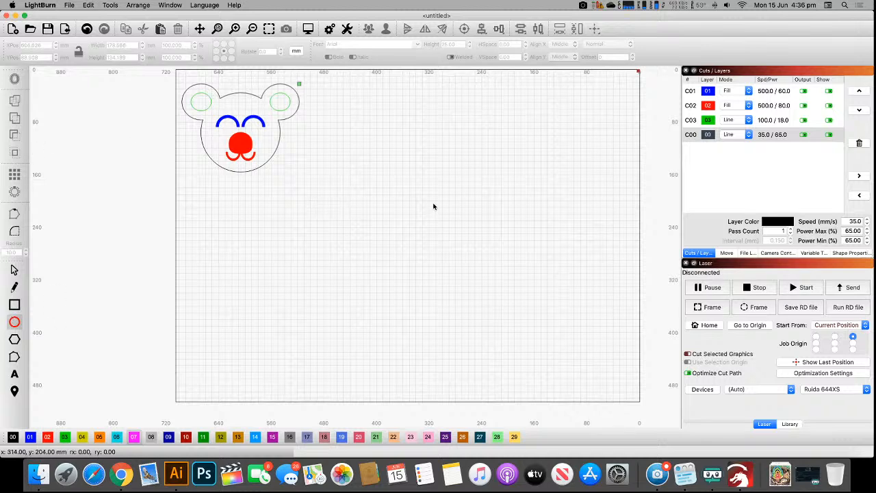
left_click_drag(465, 219, 536, 287)
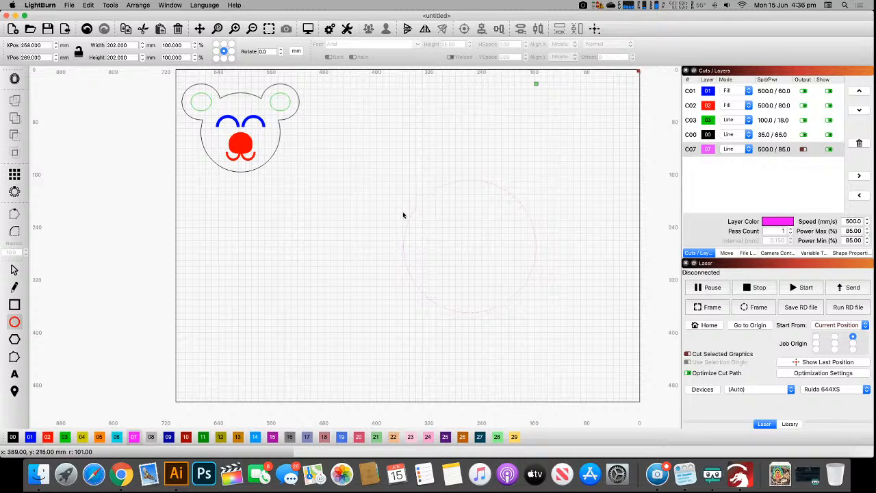
left_click(13, 437)
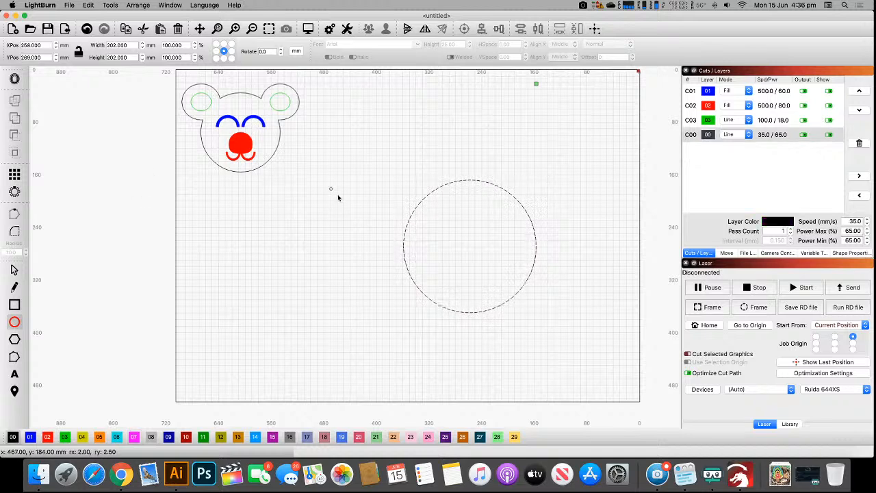
left_click_drag(338, 198, 368, 217)
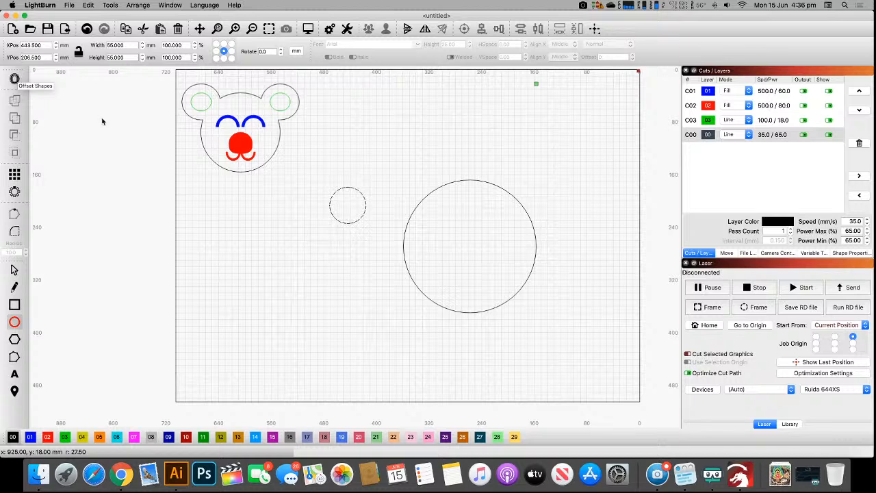
- Offset the small circle outward by 8 mm with the Bevel corner style, keeping the original
left_click(15, 80)
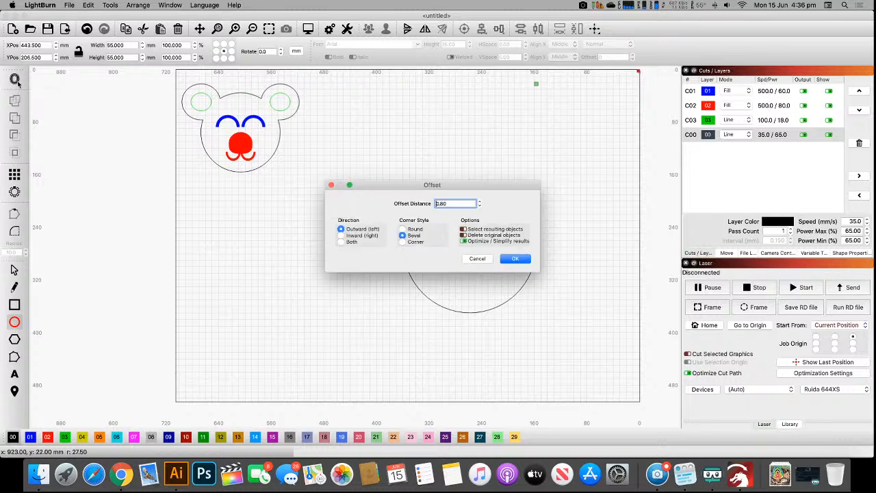
left_click_drag(385, 188, 538, 129)
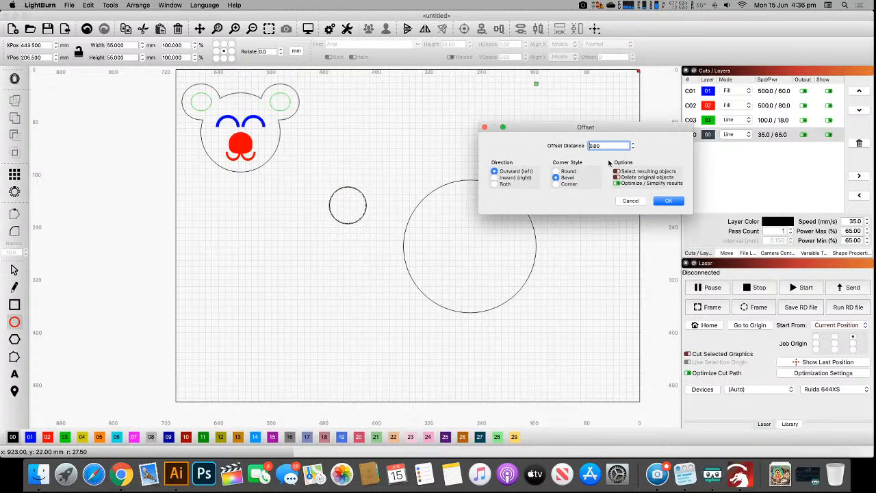
left_click(632, 150)
left_click(632, 144)
left_click(633, 144)
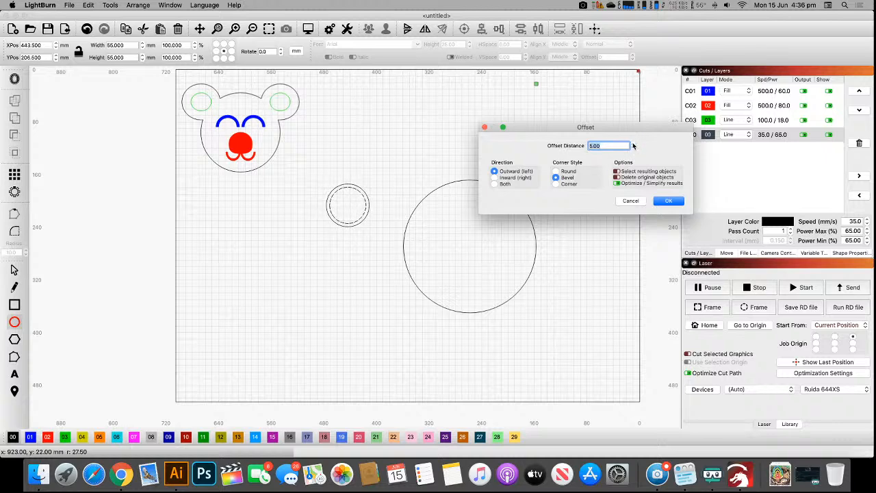
left_click(633, 144)
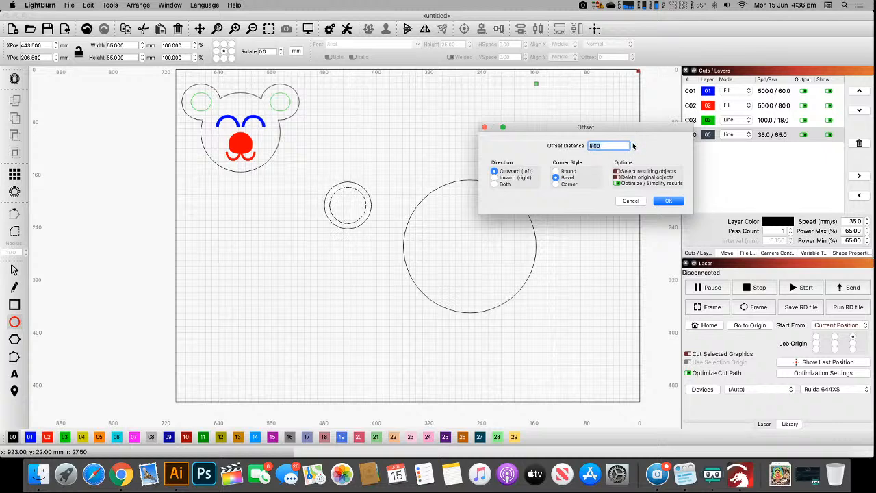
left_click(667, 201)
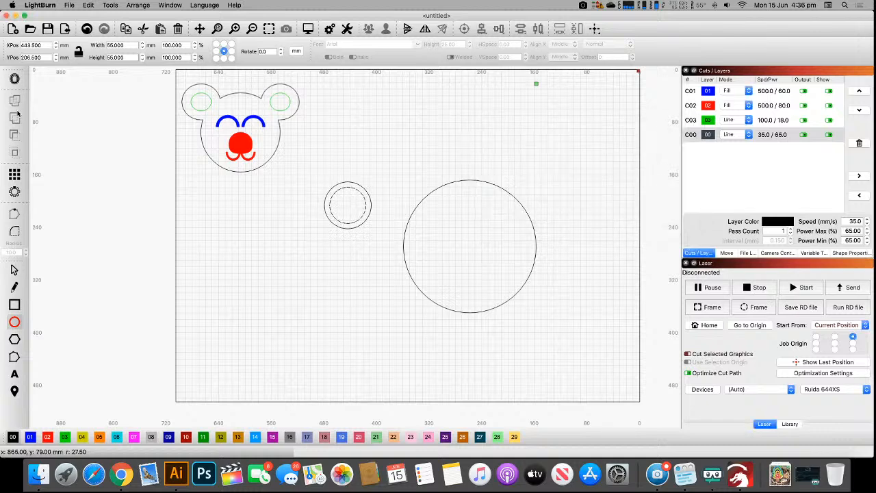
- Try a Boolean union of the small circle and its outer offset circle
left_click_drag(370, 217, 372, 220)
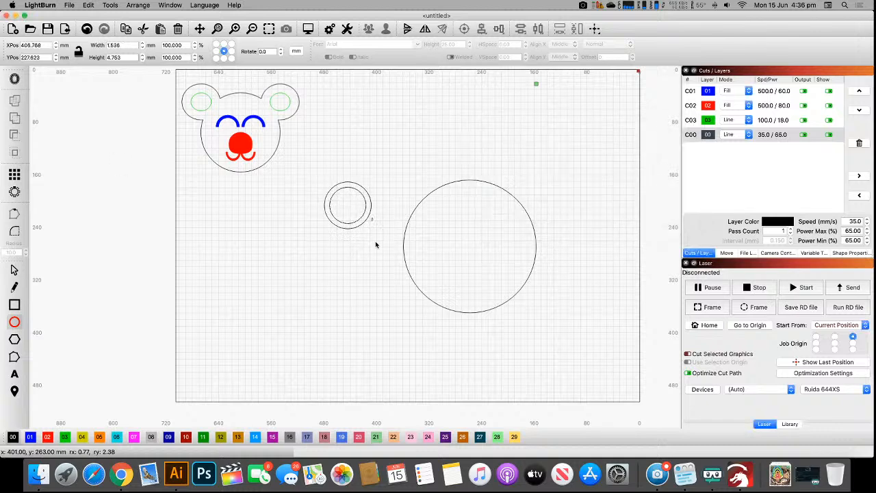
key("super+z")
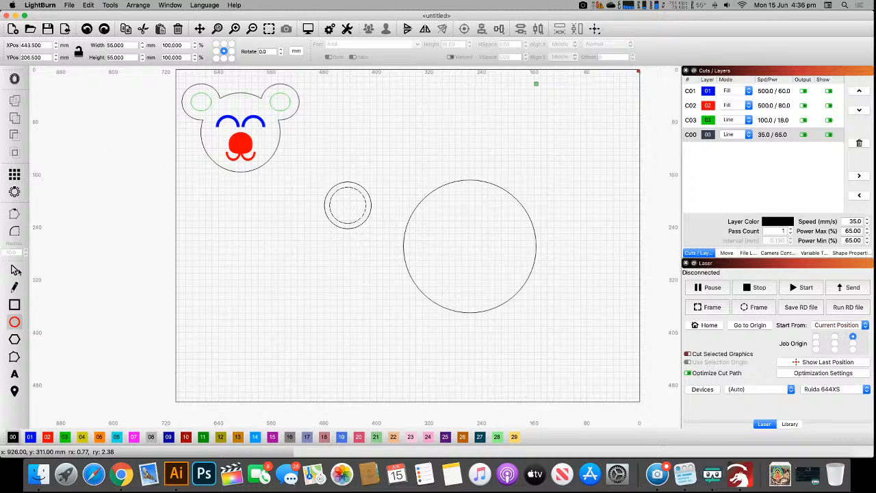
left_click(15, 270)
left_click(337, 269)
left_click_drag(304, 261, 373, 159)
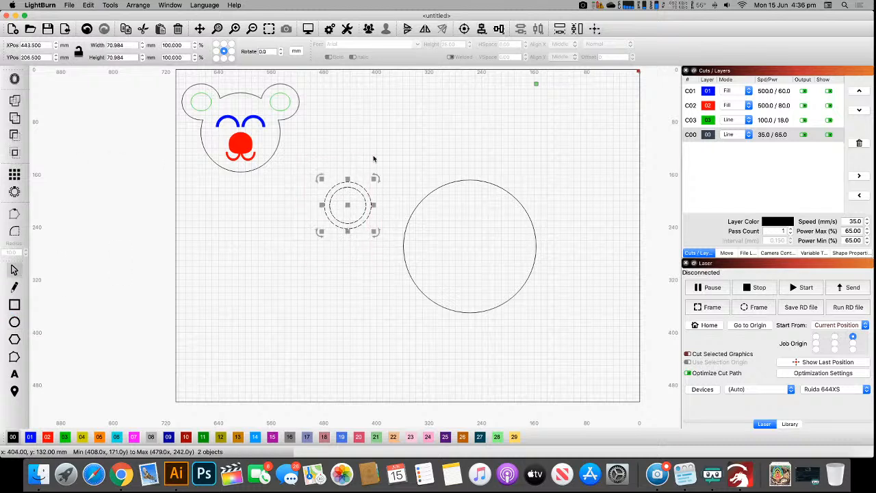
left_click(15, 119)
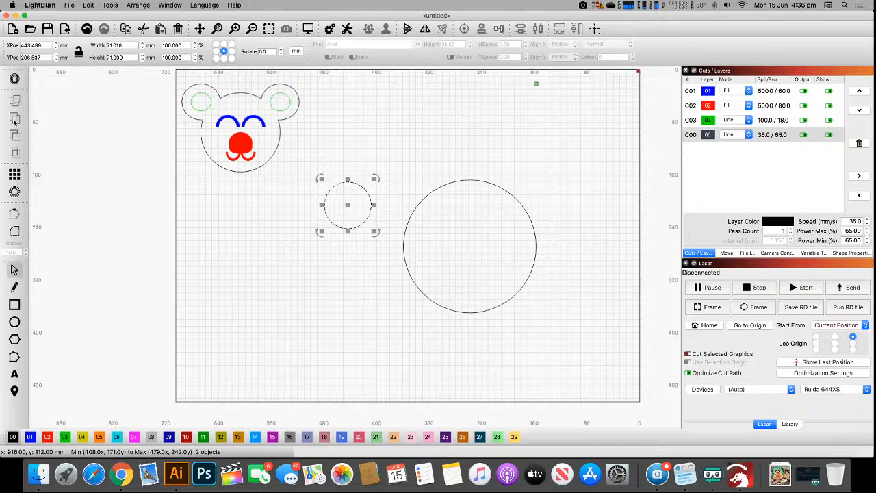
key("super+z")
- Ungroup the small circle and its offset so each circle can be selected separately
left_click(289, 276)
left_click(366, 230)
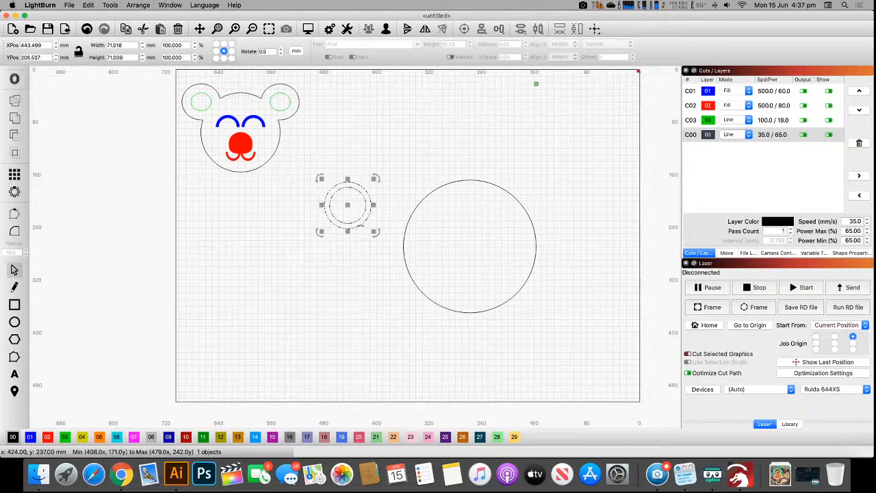
scroll(366, 230, "up", 5)
left_click(14, 357)
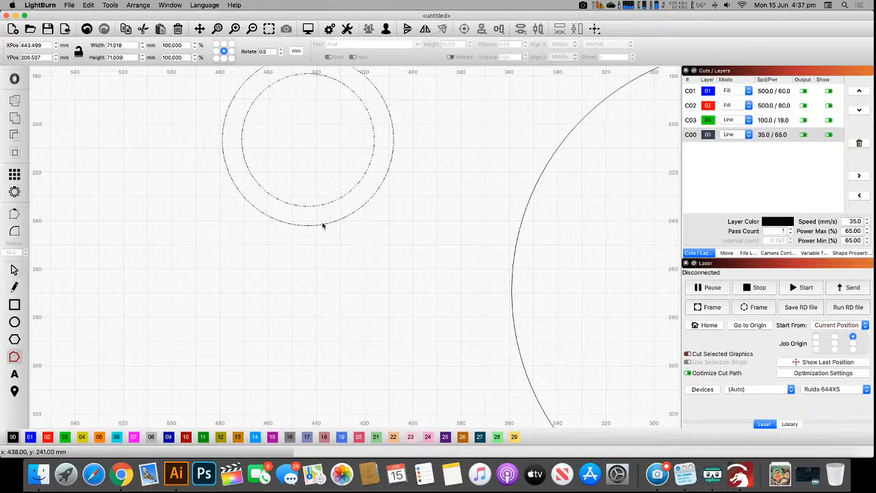
left_click(14, 270)
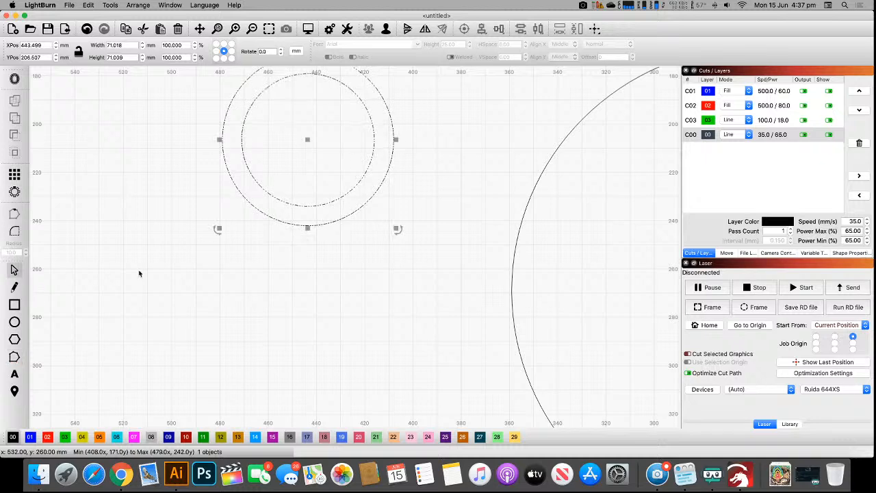
left_click(303, 268)
left_click(323, 224)
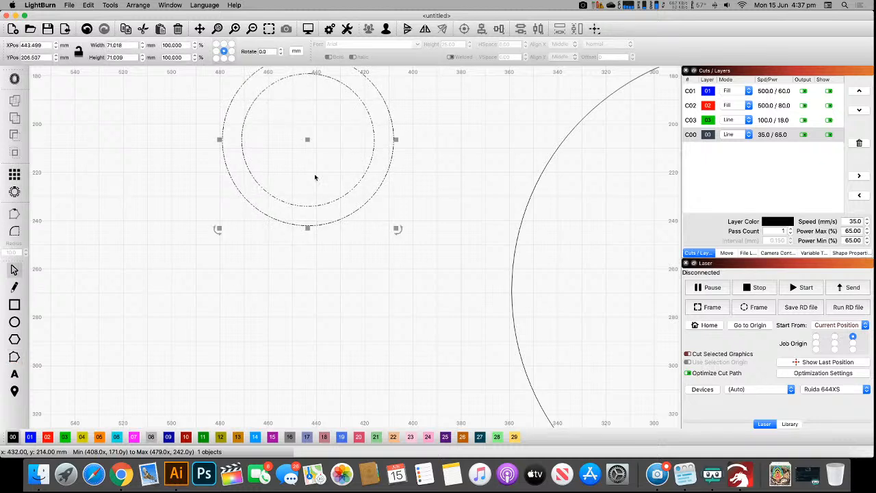
right_click(343, 191)
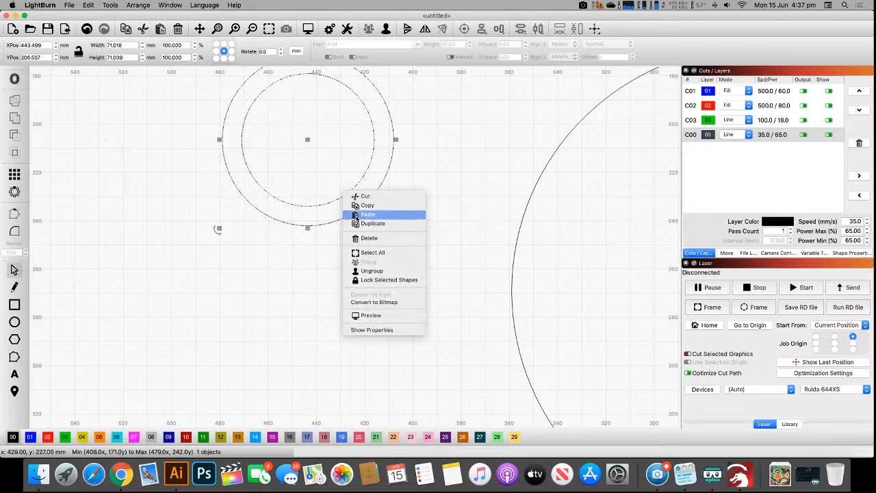
left_click(371, 271)
left_click(382, 217)
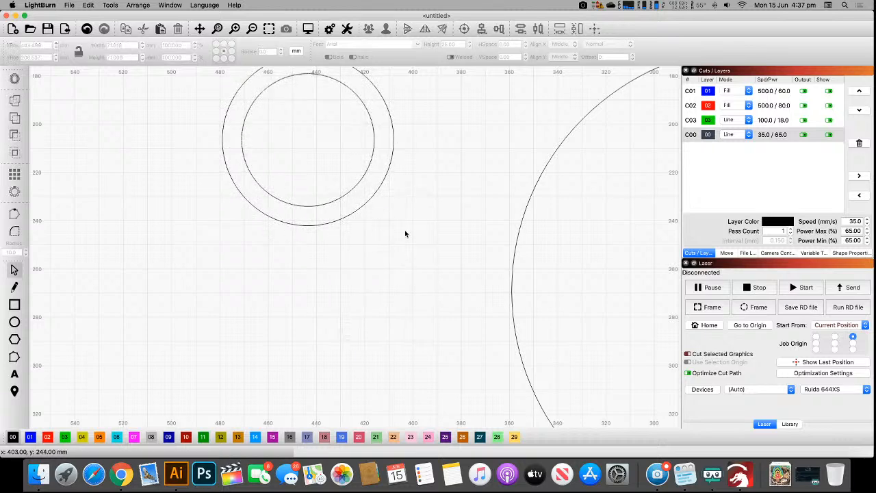
- Examine the nodes and curve handles of the outer offset circle in node editing
left_click(15, 356)
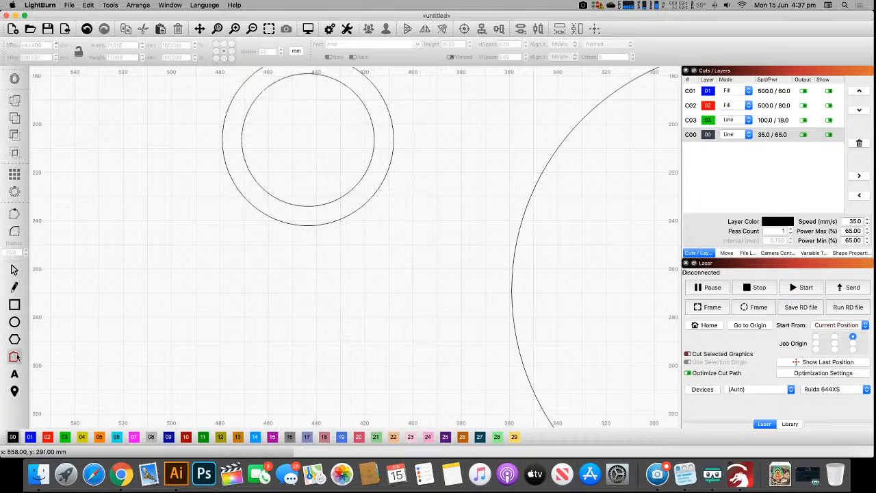
left_click(322, 224)
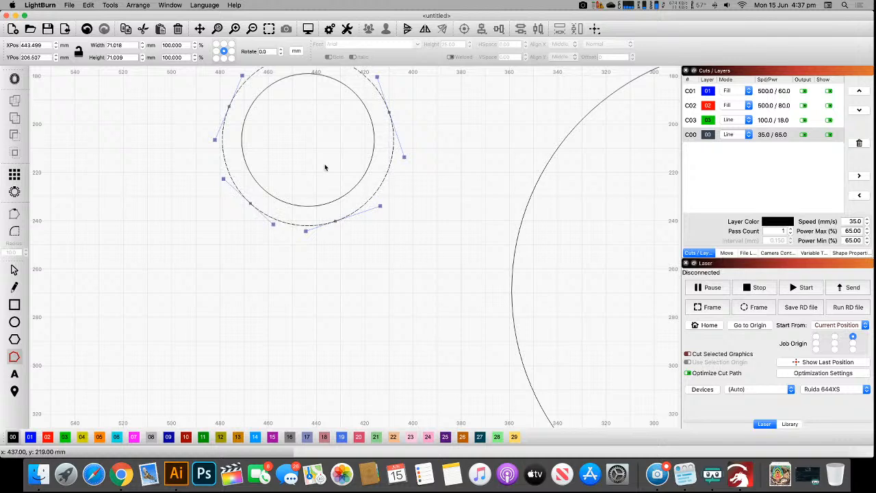
scroll(300, 203, "down", 1)
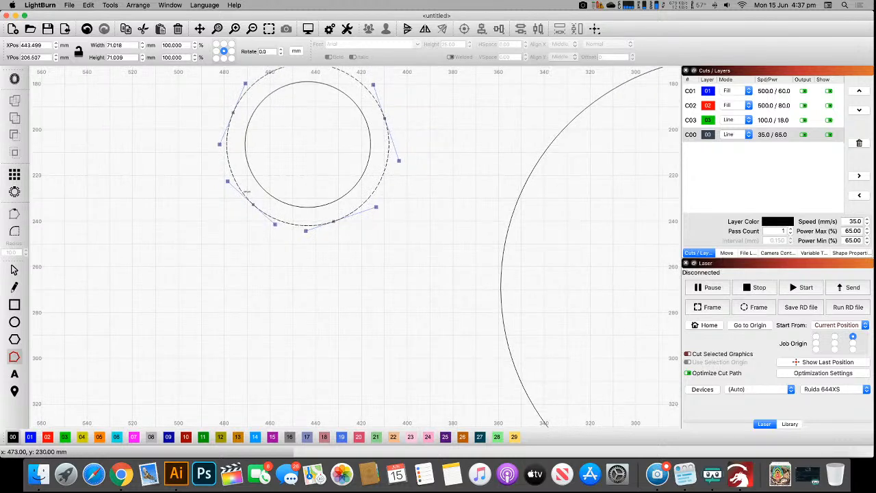
left_click_drag(404, 128, 414, 170)
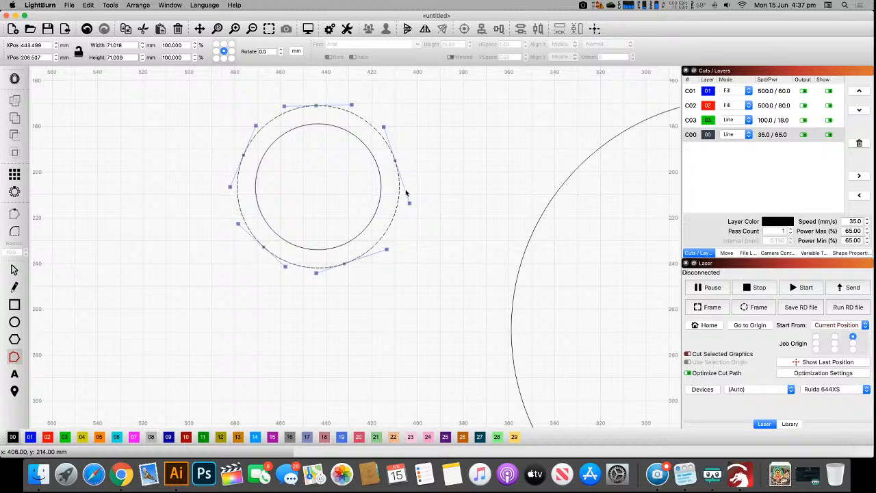
scroll(404, 269, "down", 3)
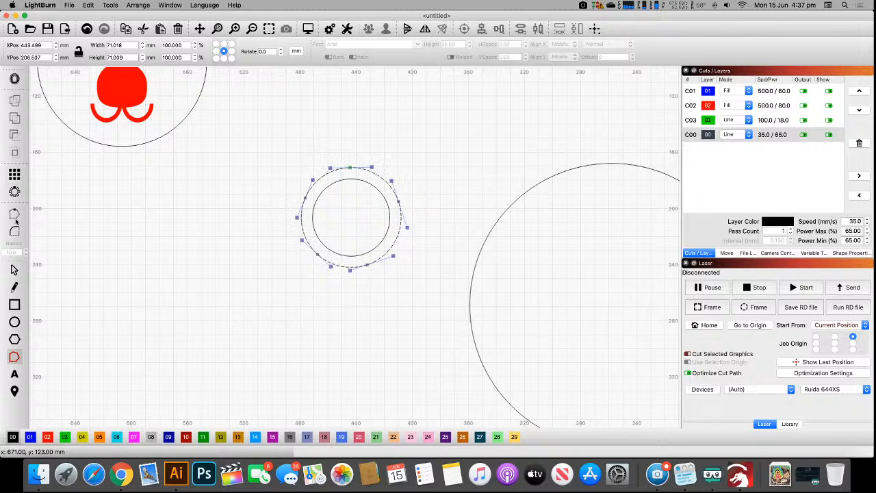
left_click(15, 271)
left_click(209, 283)
- Scale the inner small circle down about its centre to about 42 mm in diameter
scroll(290, 274, "down", 5)
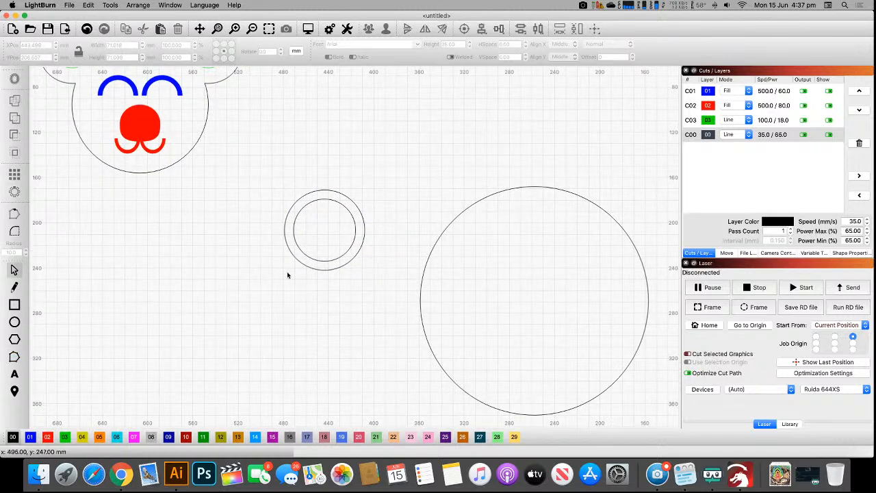
scroll(325, 272, "up", 1)
left_click(314, 260)
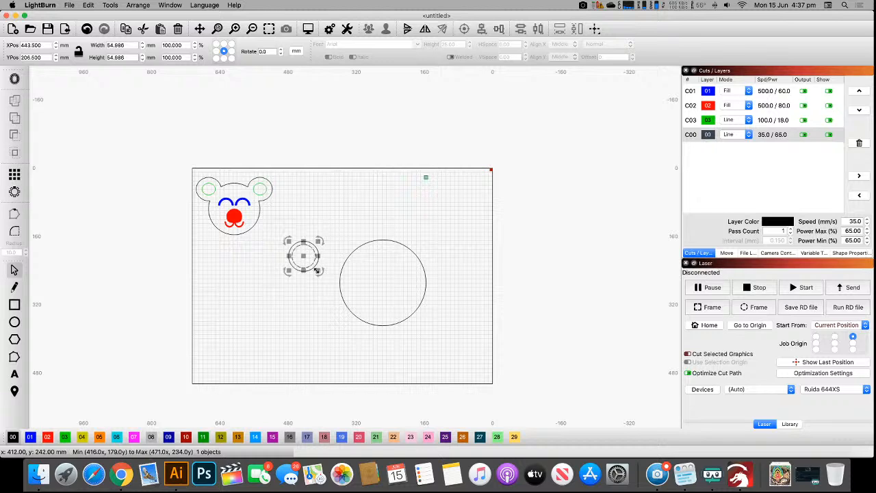
left_click_drag(317, 270, 315, 268)
scroll(312, 264, "up", 5)
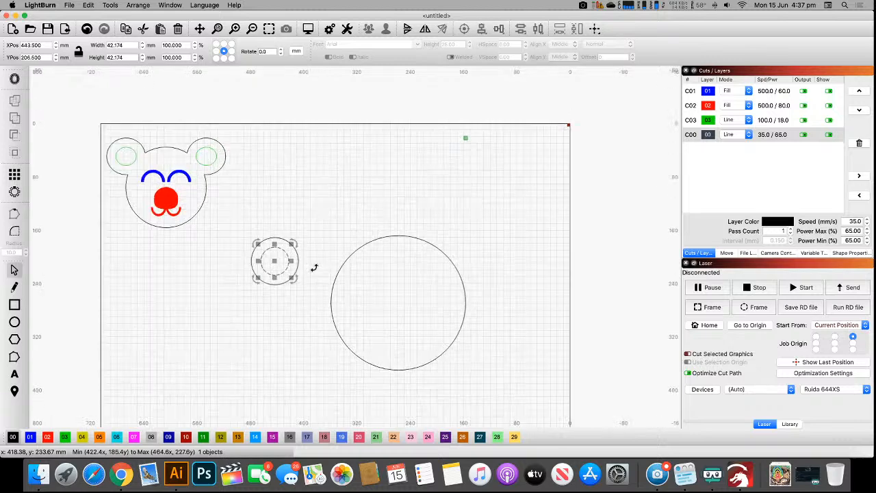
- Move both small circles onto the large circle's upper-left edge as an ear and enlarge them to about 102 mm overall
left_click(291, 317)
left_click_drag(294, 345, 123, 206)
left_click_drag(241, 304, 348, 280)
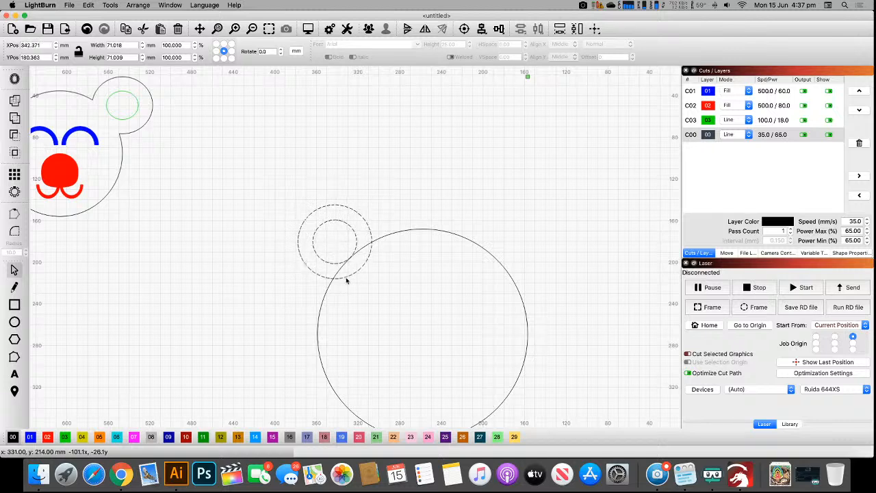
left_click_drag(372, 202, 409, 172)
scroll(457, 189, "left", 3)
left_click_drag(445, 205, 412, 220)
left_click(446, 250)
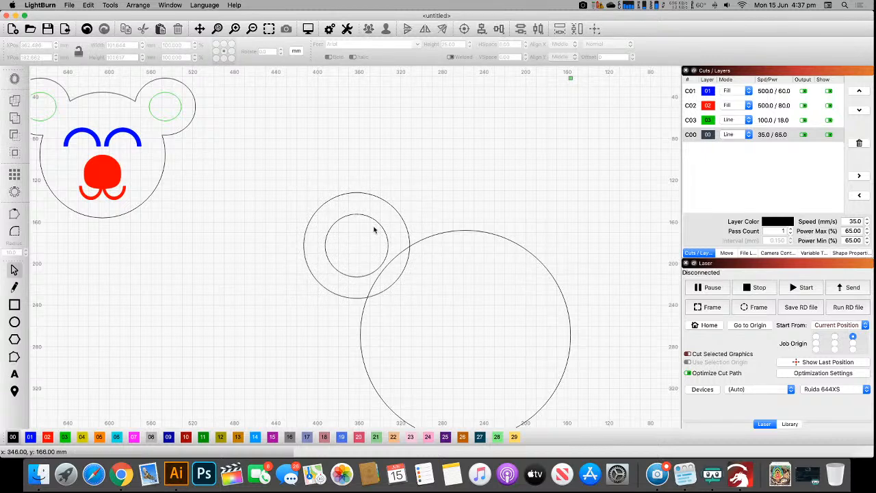
- Copy both ear circles and place the duplicate at the large circle's upper-right edge as the second ear
left_click_drag(300, 150, 356, 286)
left_click(334, 271)
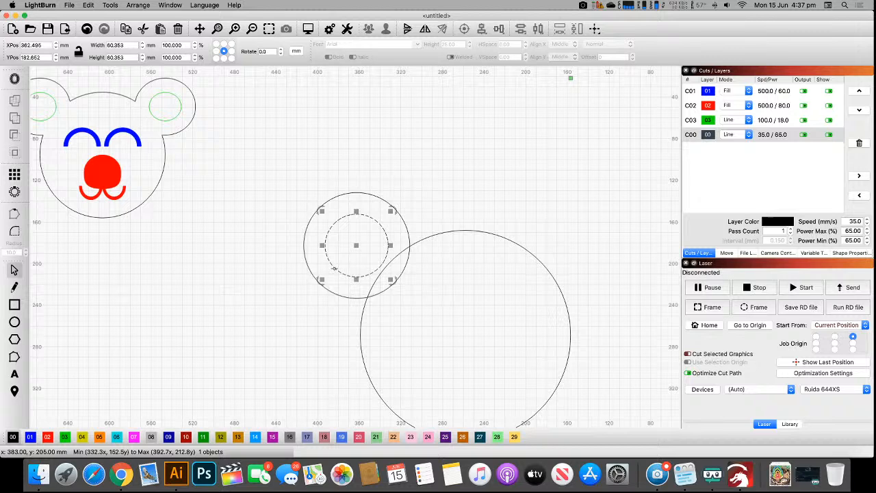
left_click(308, 224)
key("ctrl+c")
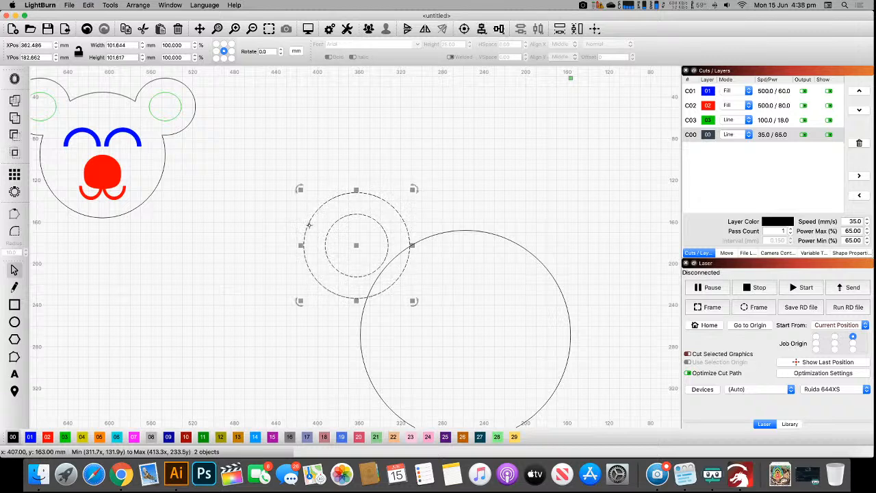
key("ctrl+v")
left_click_drag(363, 228, 627, 250)
left_click(559, 322)
- Unite the large head circle with the right ear's outer circle into one outline
scroll(559, 322, "down", 2)
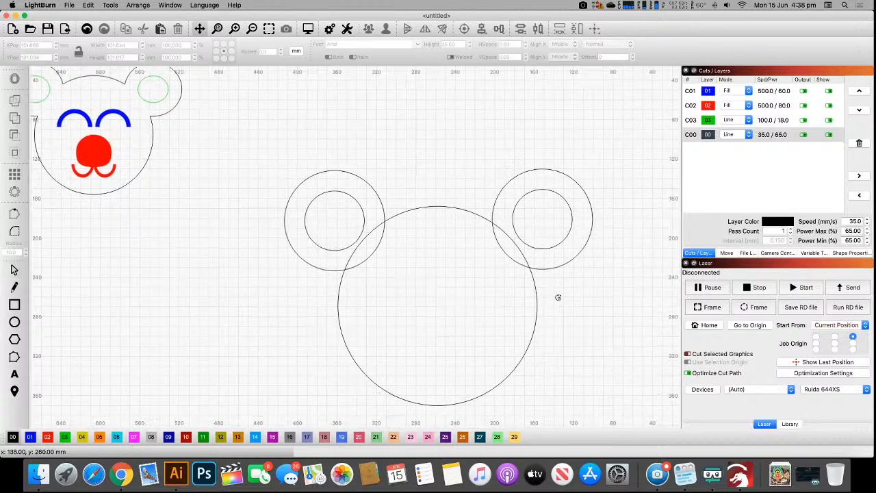
left_click_drag(550, 346, 445, 258)
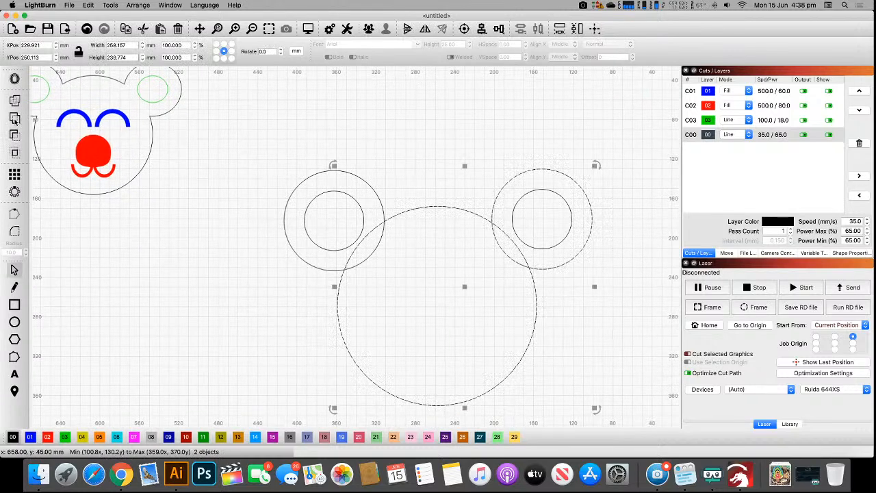
left_click(14, 101)
left_click(301, 273)
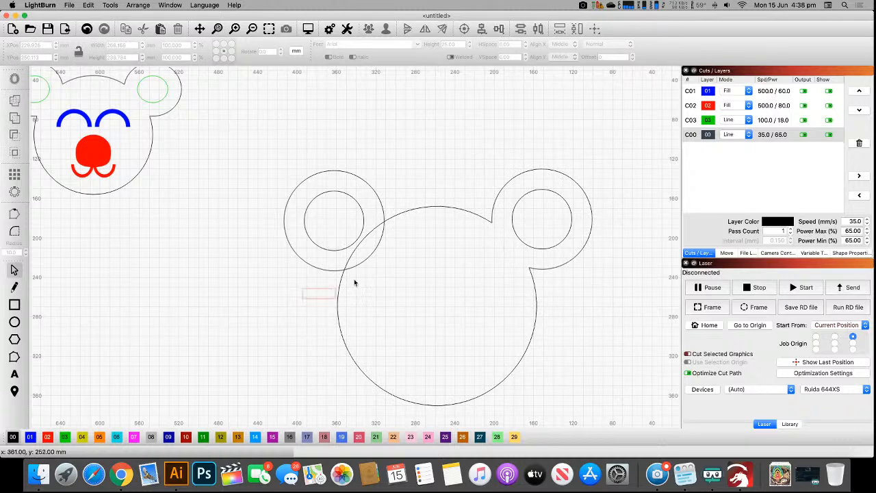
- Unite the left ear's outer circle with the head outline
left_click(375, 226)
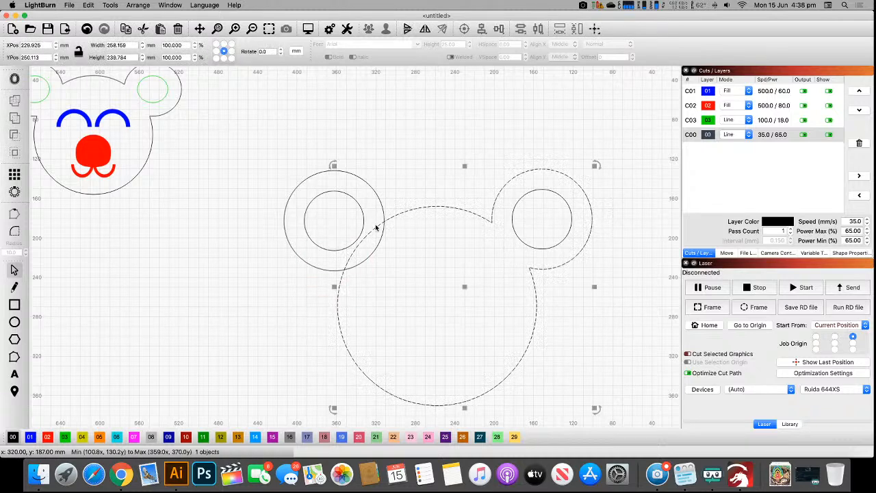
right_click(385, 211)
left_click(380, 204)
left_click(380, 204, "shift")
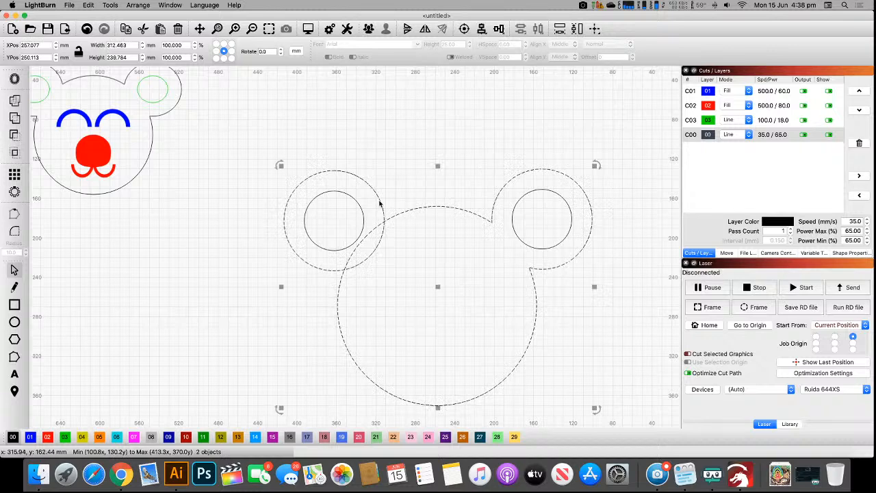
left_click(329, 287)
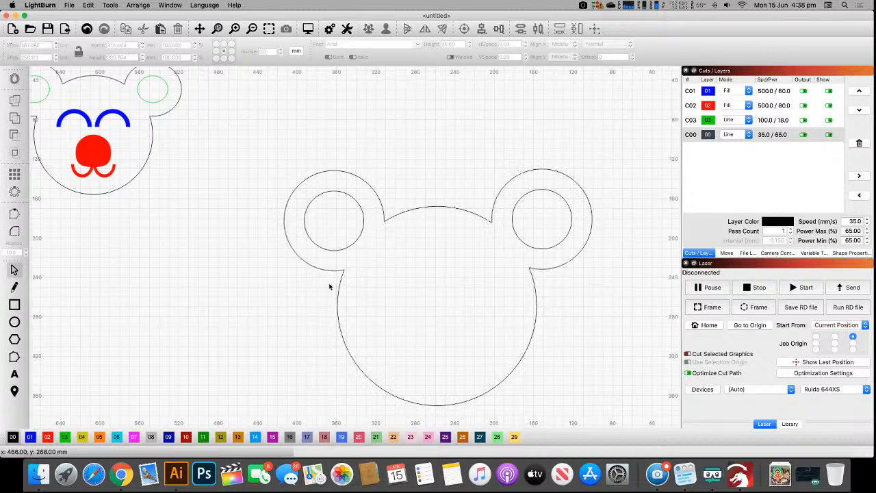
- Draw an ellipse about 80 by 77 mm as the nose, left of the new bear head
key("space")
left_click_drag(81, 170, 147, 194)
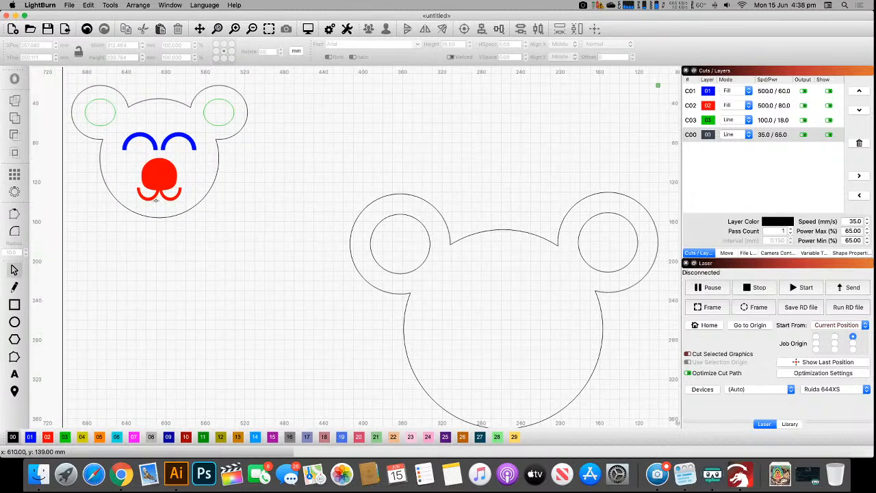
left_click(15, 321)
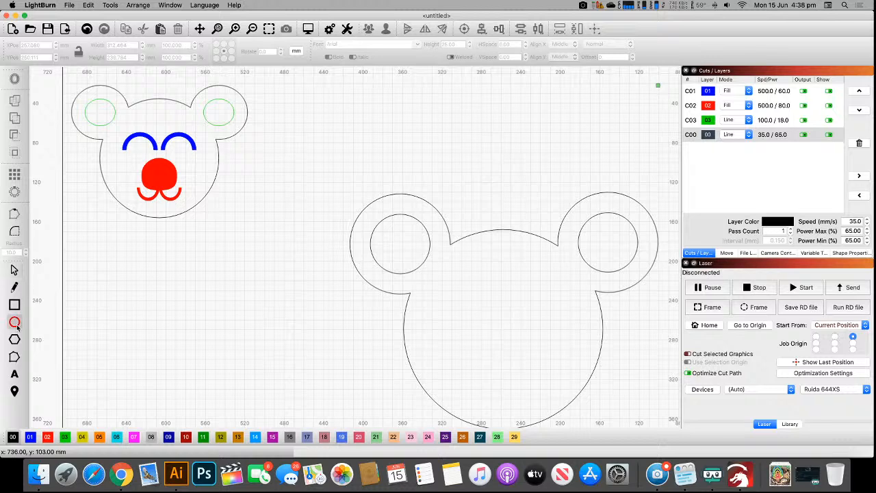
left_click_drag(246, 277, 324, 354)
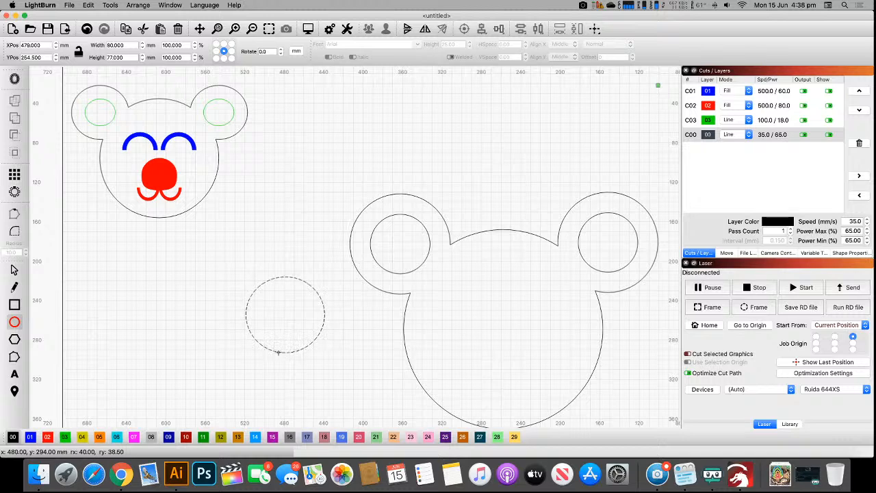
- Convert the nose ellipse to a path for node editing
left_click(14, 356)
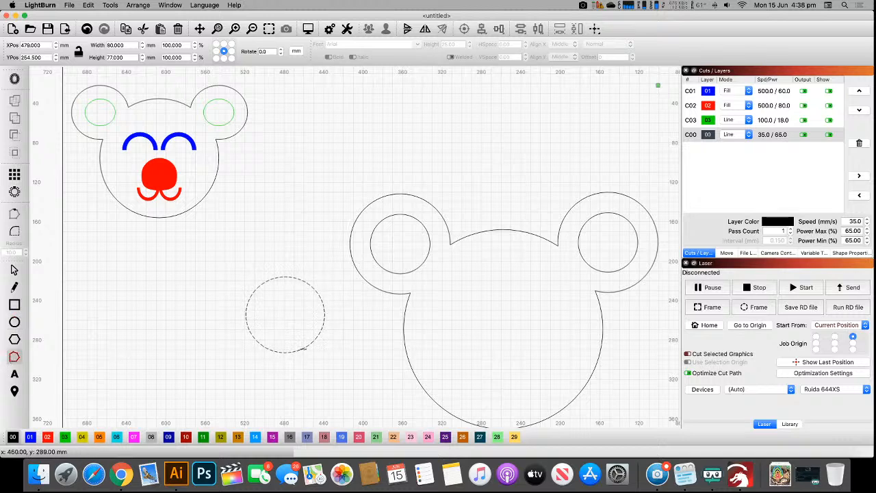
left_click(14, 269)
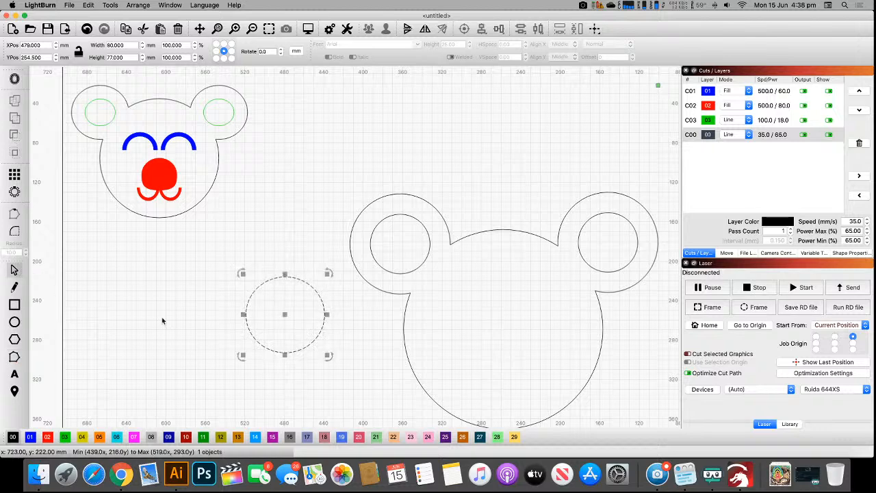
left_click(246, 356)
left_click(16, 359)
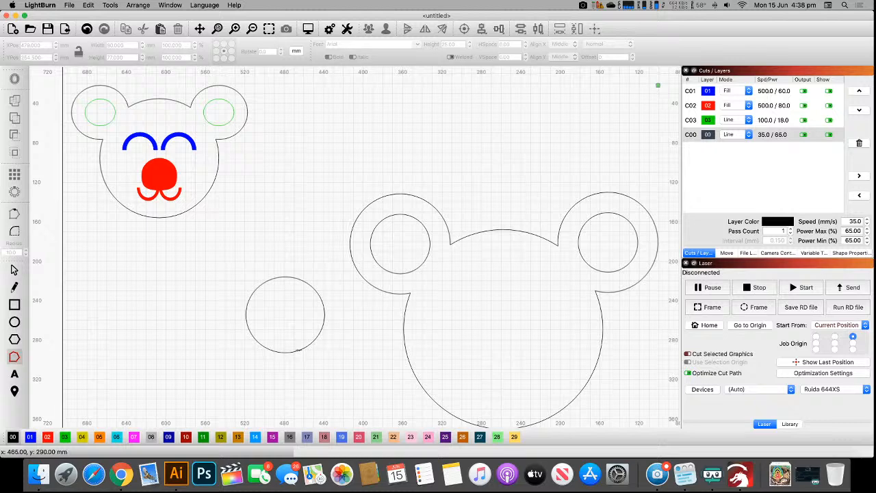
scroll(299, 350, "up", 5)
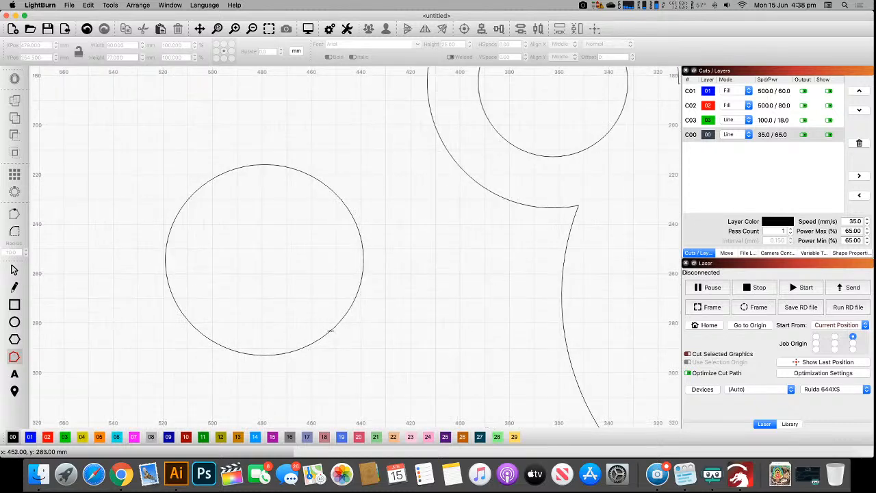
left_click(14, 270)
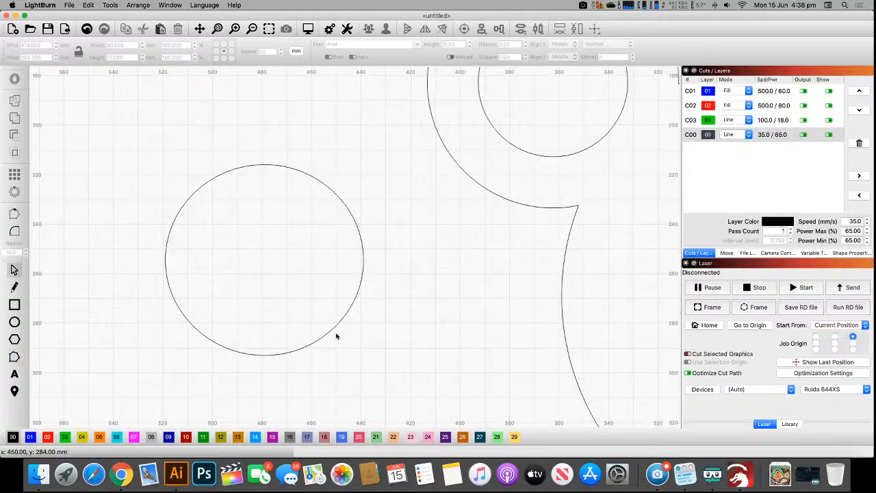
left_click(336, 334)
right_click(336, 334)
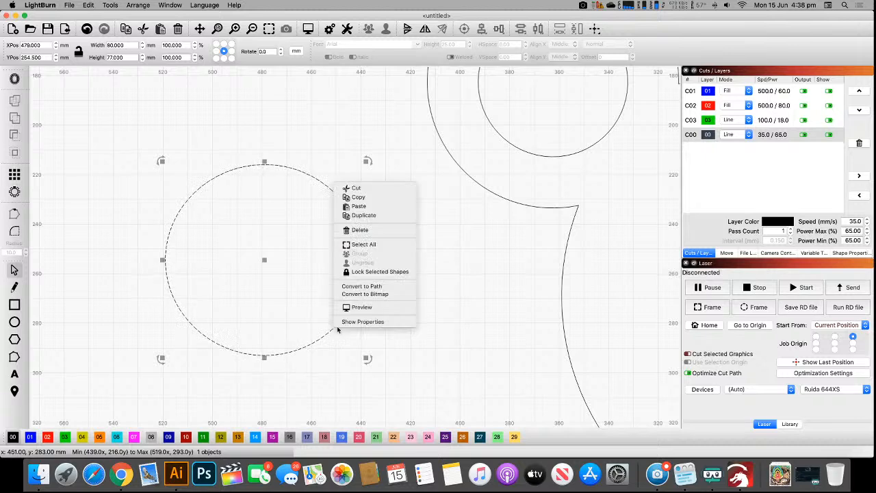
left_click(379, 287)
- Flatten the base of the nose shape by extending both curve handles of its lowest node outward
left_click(14, 356)
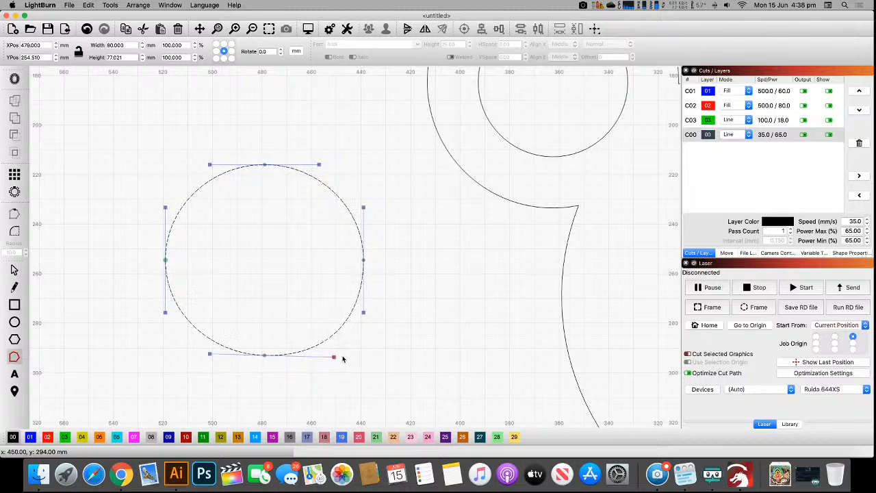
left_click_drag(343, 359, 363, 356)
left_click_drag(210, 356, 171, 357)
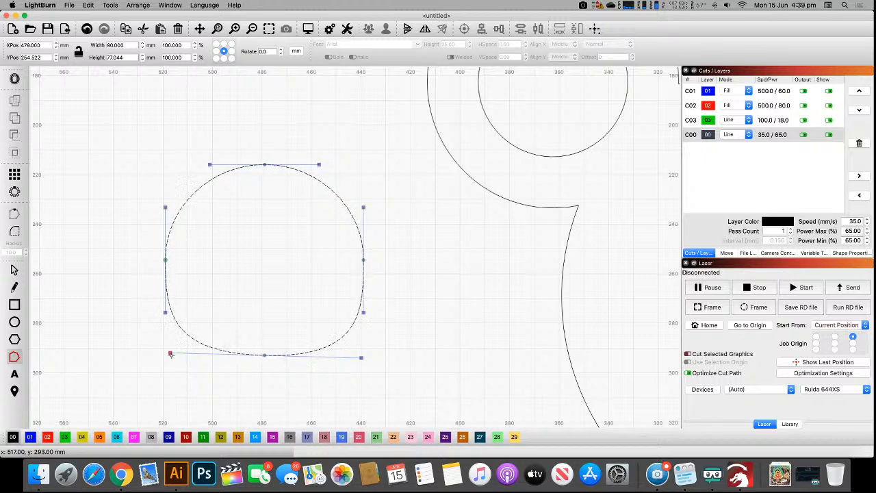
- Move the reshaped nose into the lower centre of the new bear head
scroll(188, 361, "down", 4)
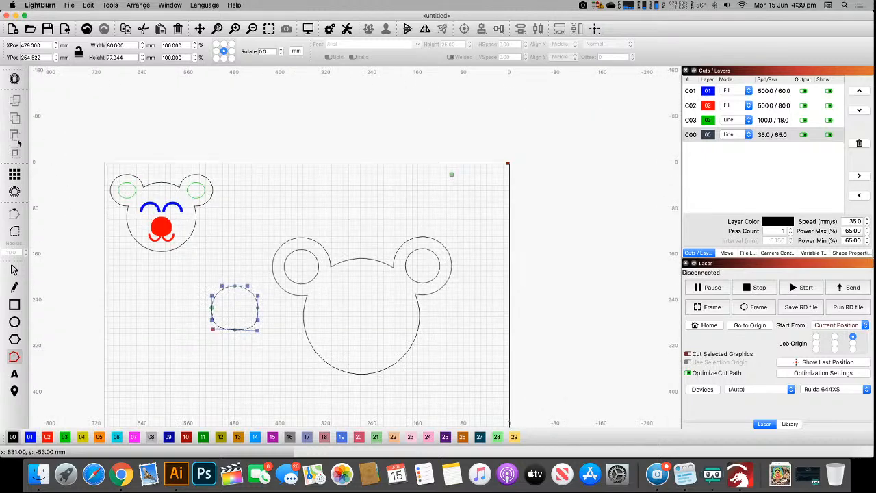
left_click(13, 270)
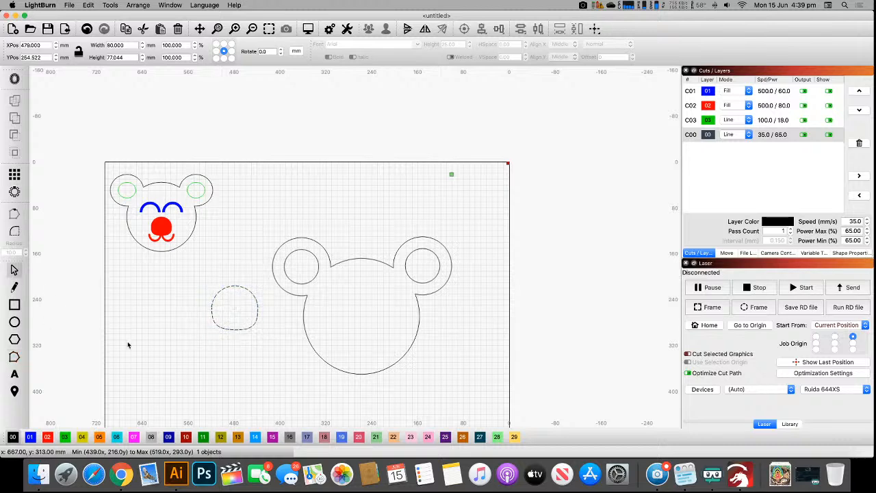
left_click_drag(231, 328, 249, 323)
left_click_drag(308, 329, 361, 355)
left_click(235, 344)
scroll(379, 337, "up", 5)
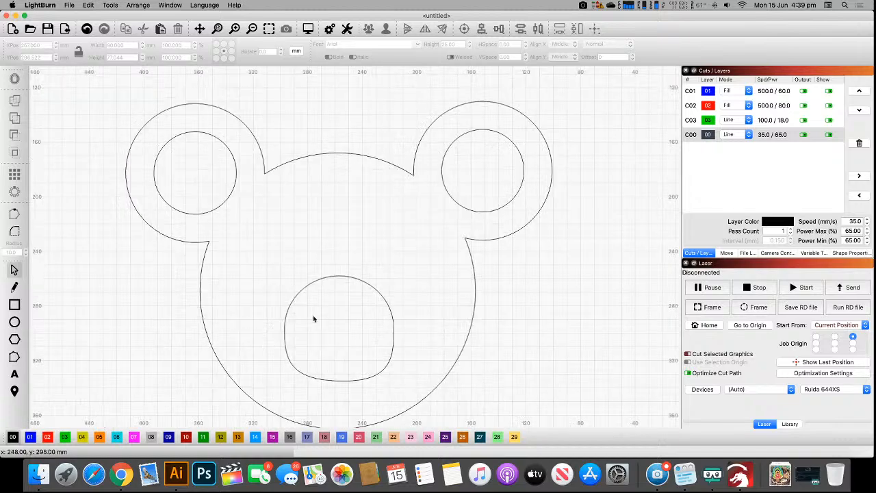
- Draw a circle about 46 mm in diameter left of the new bear head for an eye
left_click_drag(195, 288, 415, 292)
key("Escape")
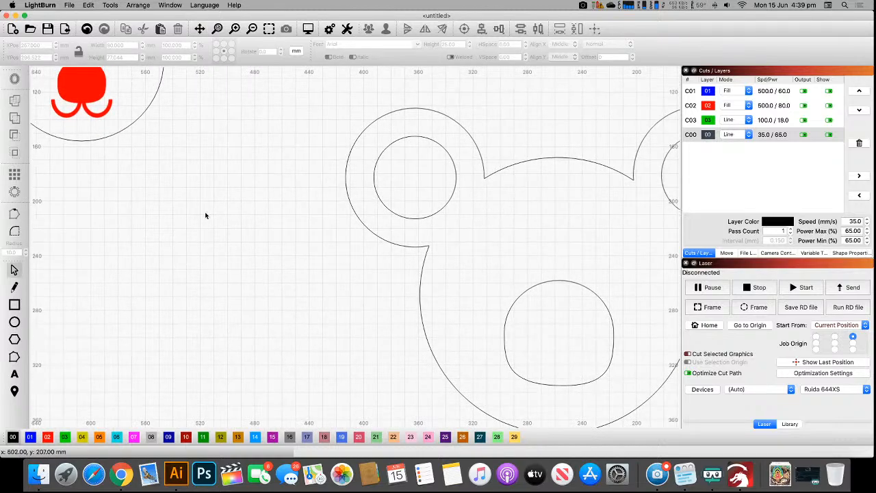
key("e")
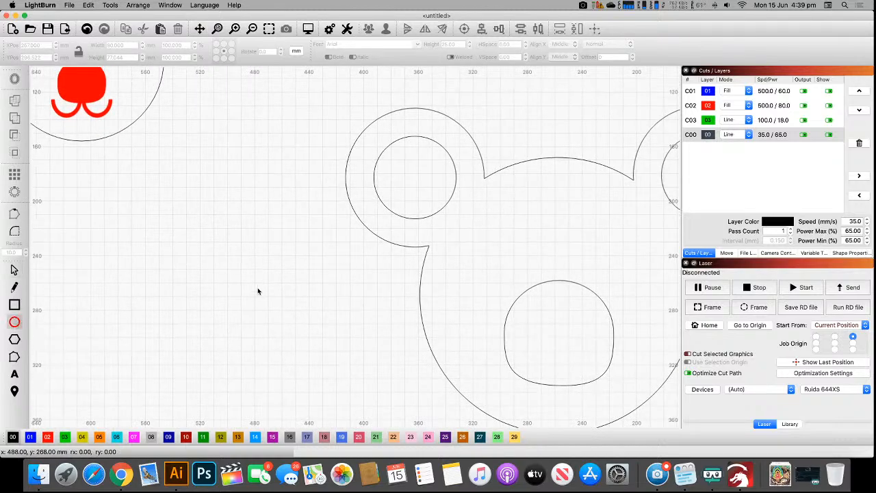
left_click_drag(260, 278, 323, 338)
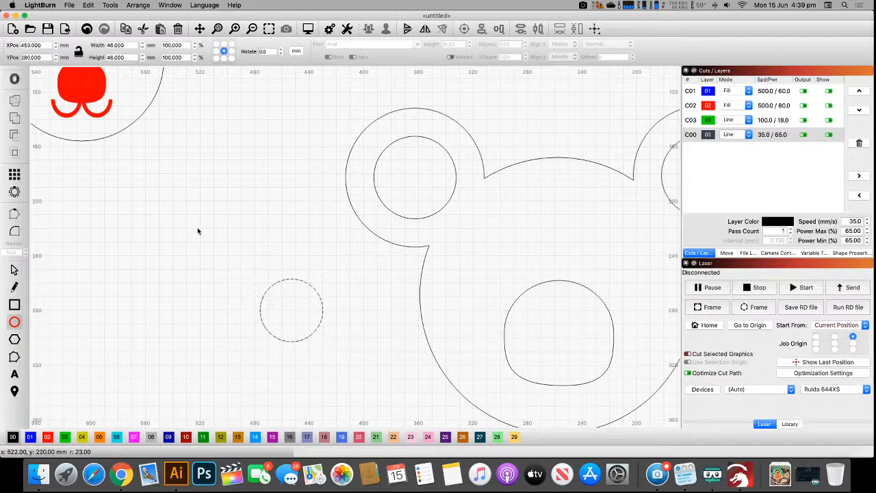
- Offset the eye circle outward by 7 mm, keeping the original circle
left_click(14, 78)
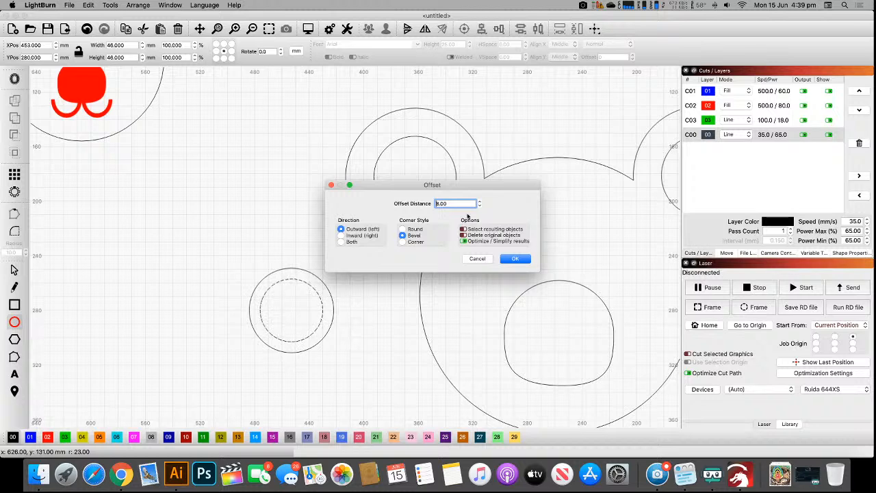
left_click(479, 205)
left_click(479, 205)
left_click(479, 205)
left_click(479, 205)
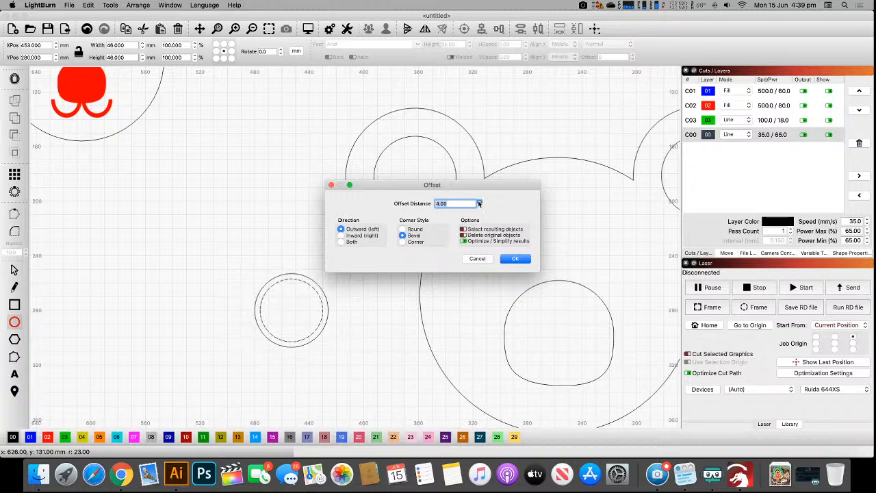
left_click(479, 201)
left_click(479, 201)
left_click(479, 201)
left_click(479, 201)
left_click(515, 258)
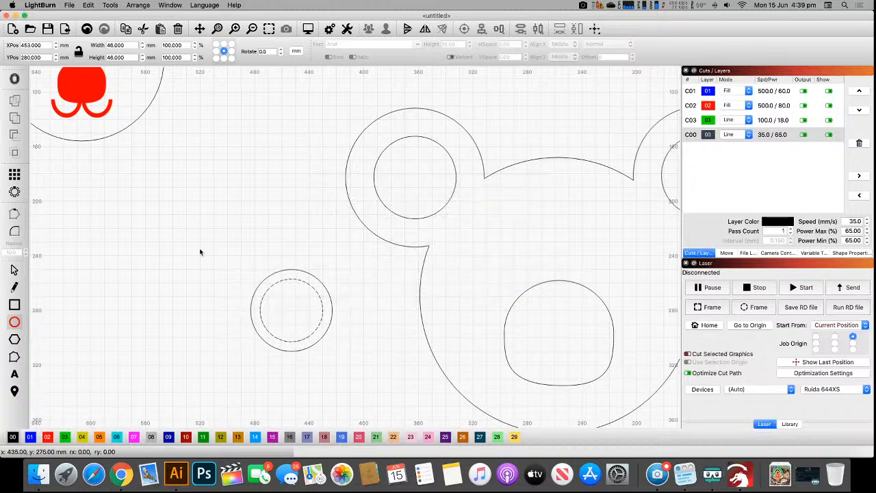
- Convert both concentric eye circles to paths and show their nodes for editing
left_click(14, 271)
left_click_drag(158, 250, 338, 361)
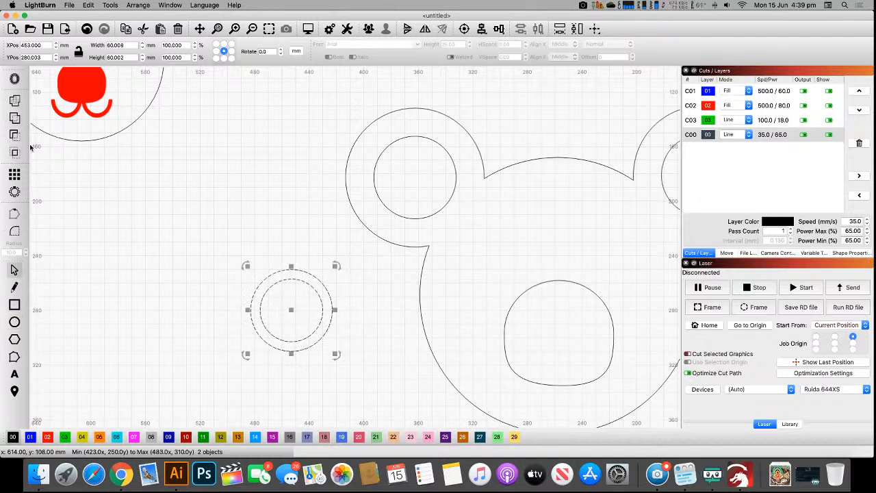
right_click(319, 283)
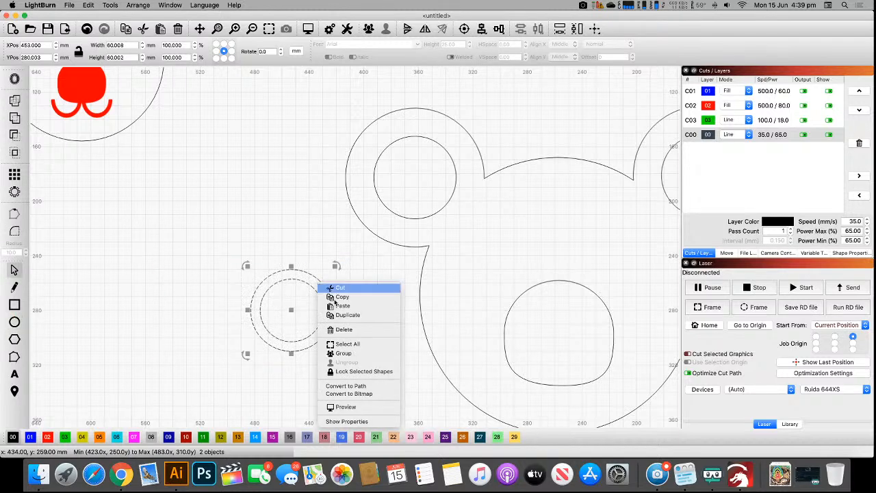
left_click(381, 386)
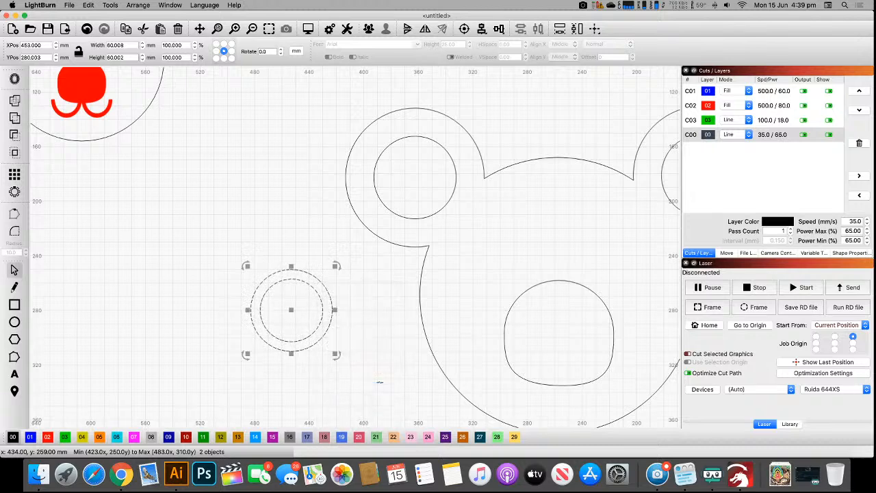
left_click(14, 358)
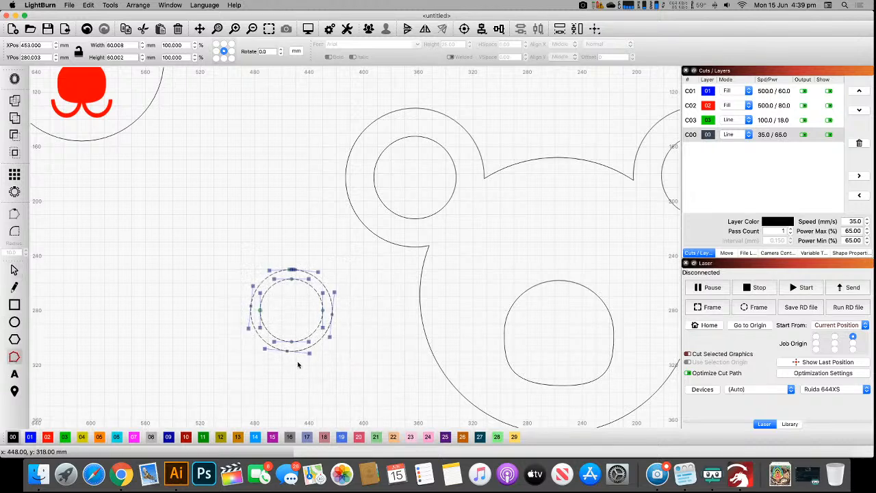
- Delete the lower segments of both eye circles and align the outer arc's left end with the inner arc's end
scroll(297, 365, "up", 3)
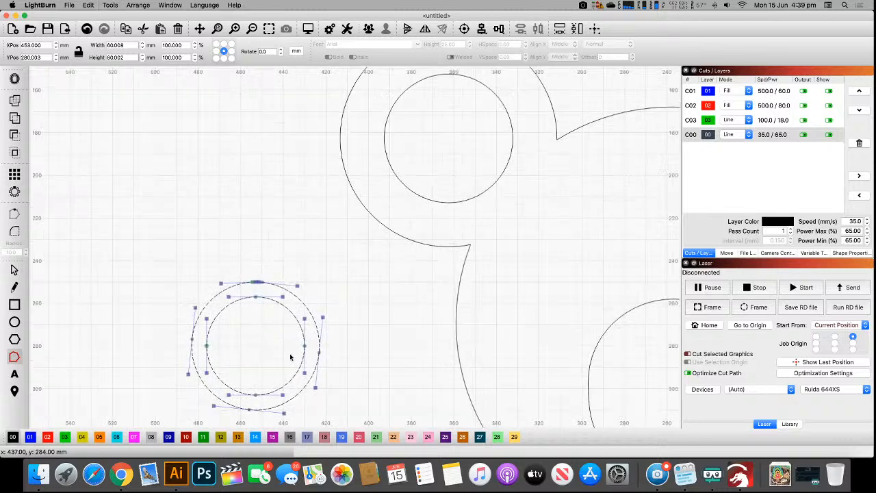
key("d")
key("d")
key("d")
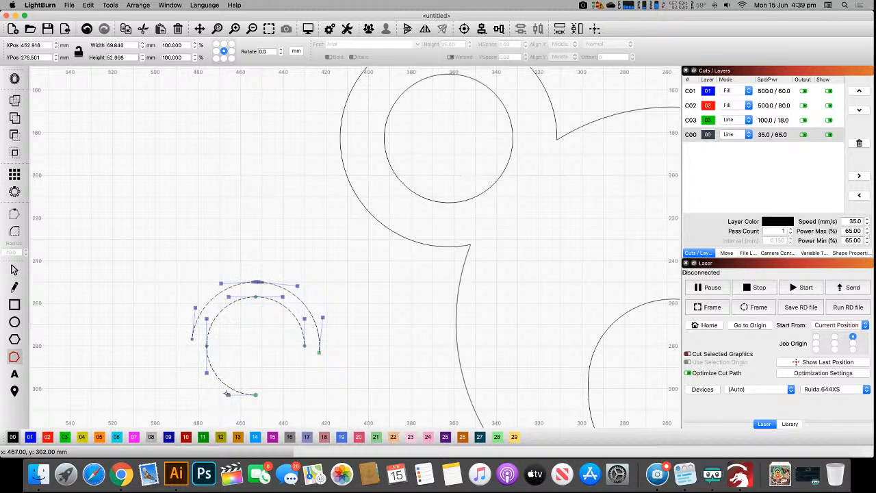
key("d")
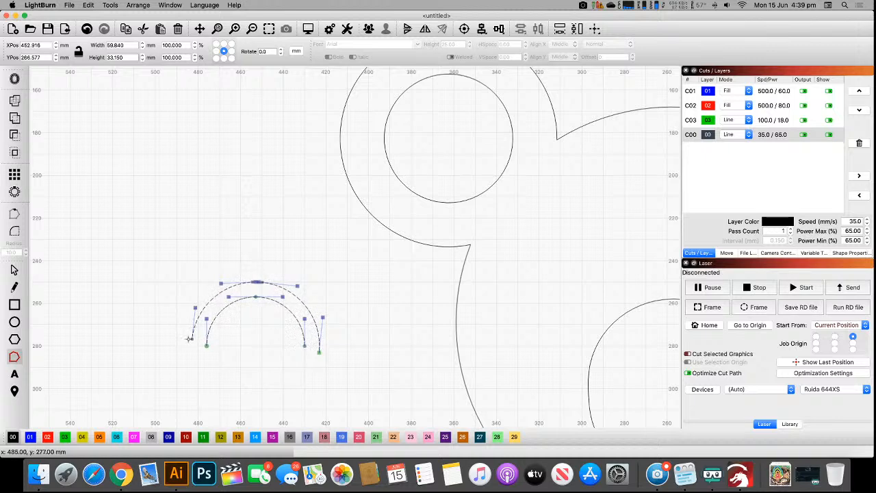
left_click_drag(193, 339, 193, 345)
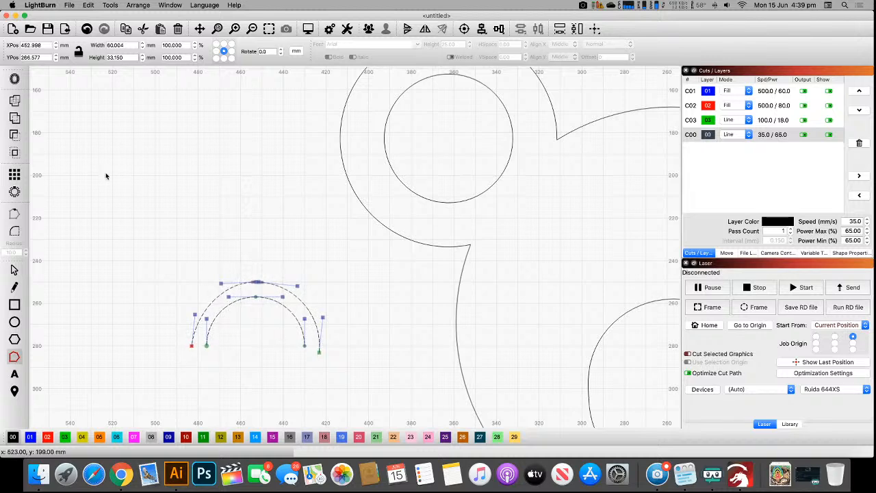
- Draw straight lines between the inner and outer eye arcs to close both of their open ends
left_click(12, 290)
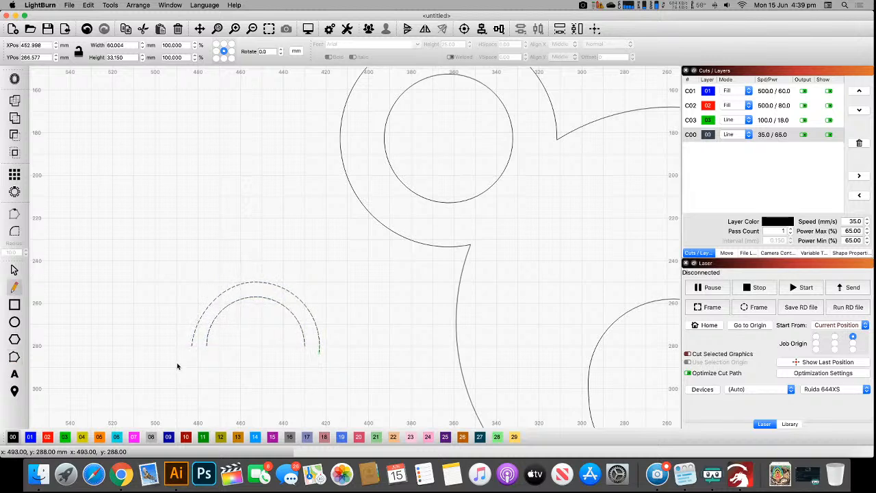
left_click(191, 346)
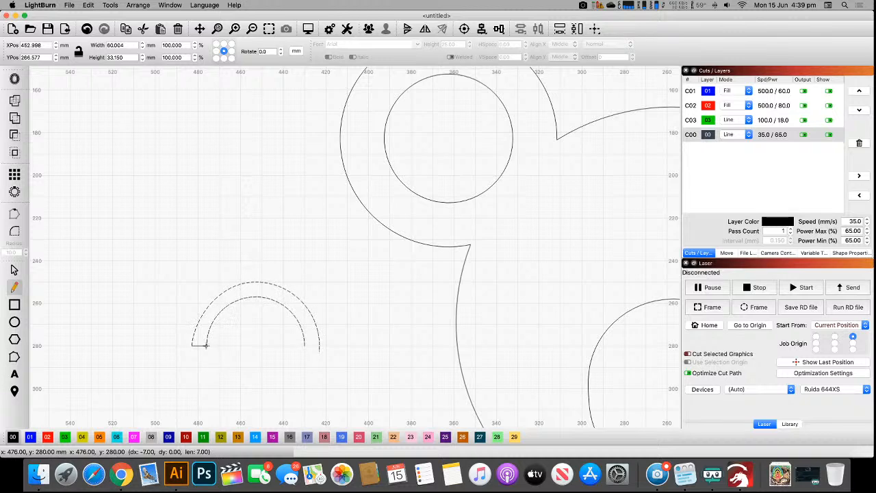
left_click(206, 346)
right_click(269, 364)
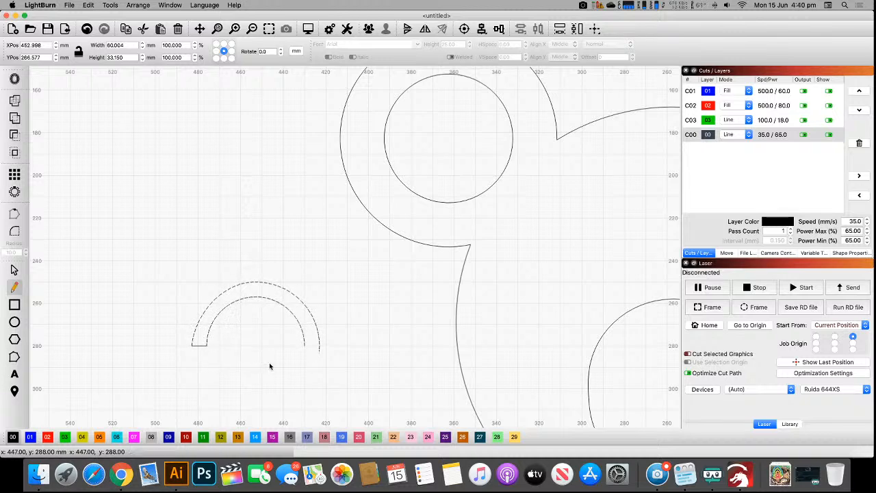
left_click(304, 346)
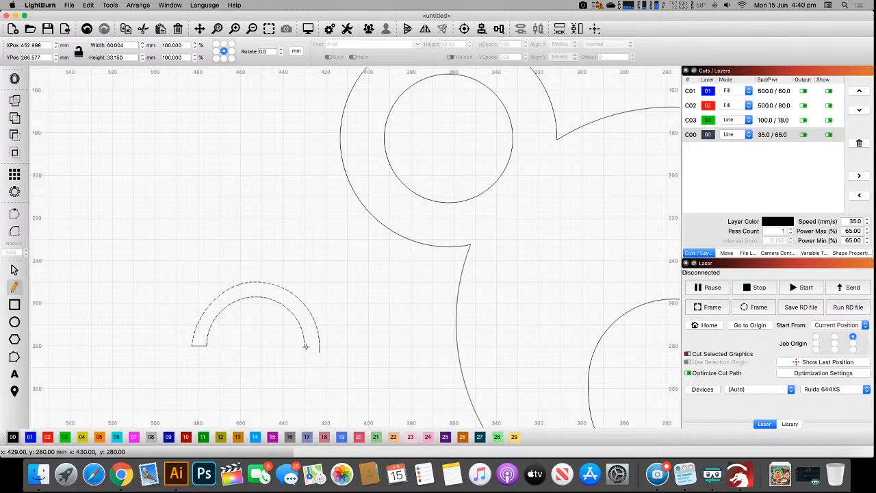
left_click(319, 352)
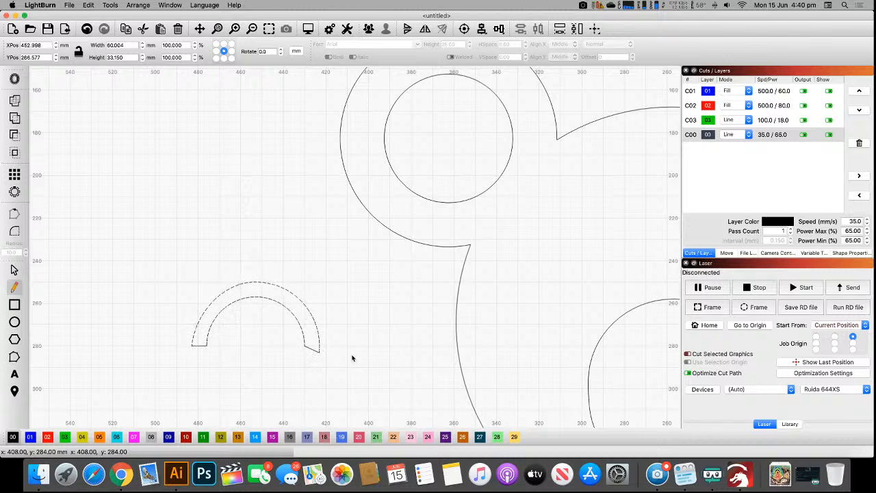
- Join the left closing line's endpoints to the ends of the inner and outer eye arcs
left_click(15, 356)
scroll(364, 372, "up", 5)
left_click_drag(190, 340, 436, 339)
mouse_move(126, 305)
left_mouse_down()
mouse_move(125, 327)
mouse_move(125, 305)
left_mouse_up()
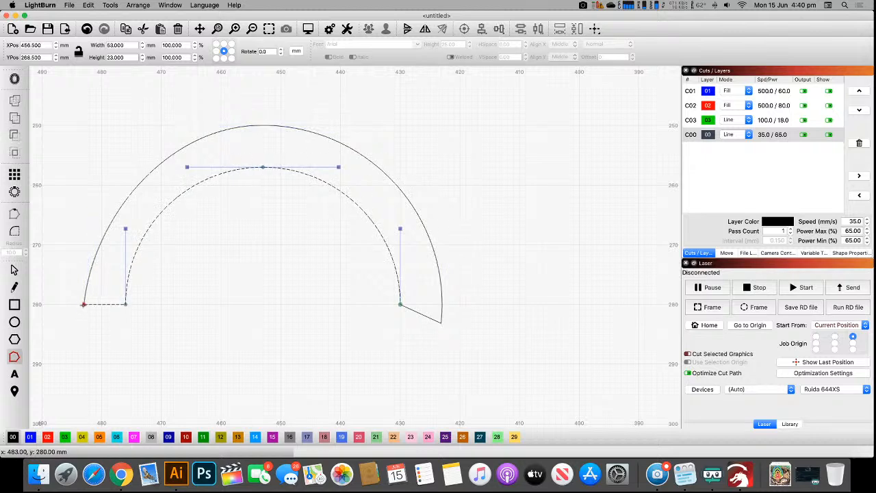
left_click(83, 305)
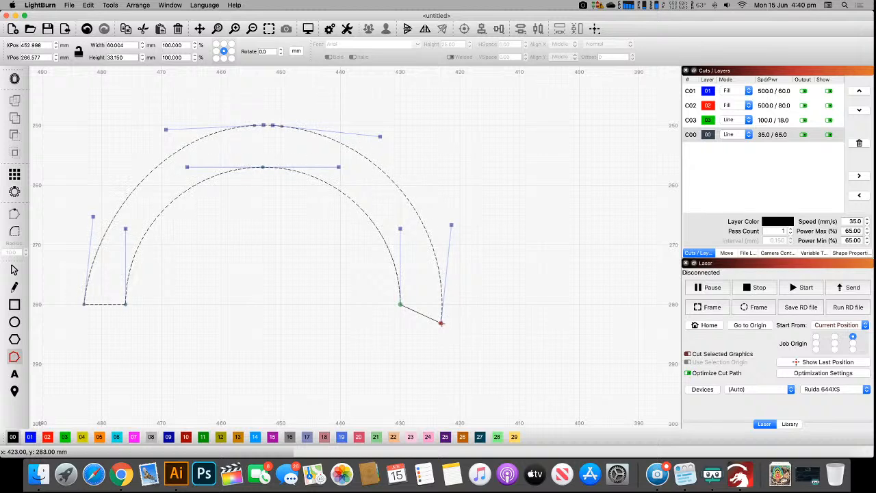
- Level the right ends of the inner and outer eye arcs and join the right closing line to both
left_click_drag(401, 305, 445, 306)
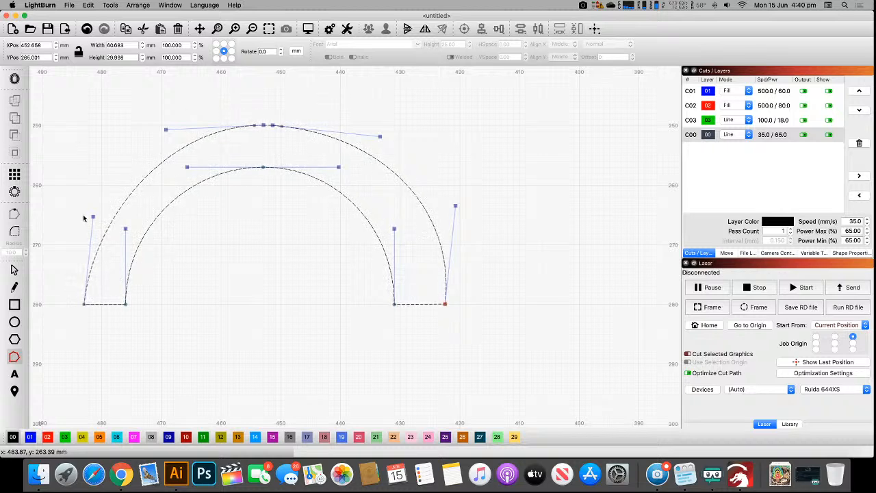
scroll(261, 290, "down", 10)
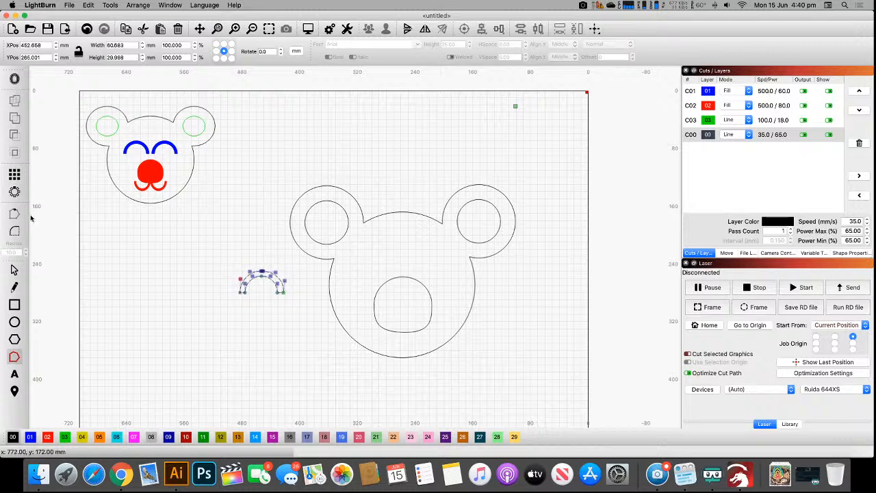
- Select the whole closed arc shape and flip it vertically so that it curves downward like a mouth
left_click(15, 270)
left_click_drag(289, 295, 217, 260)
scroll(250, 264, "up", 1)
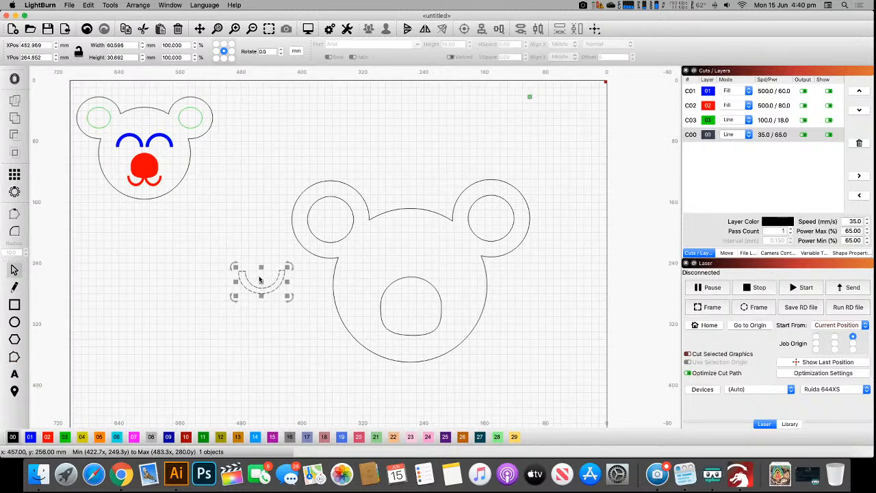
left_click(268, 301)
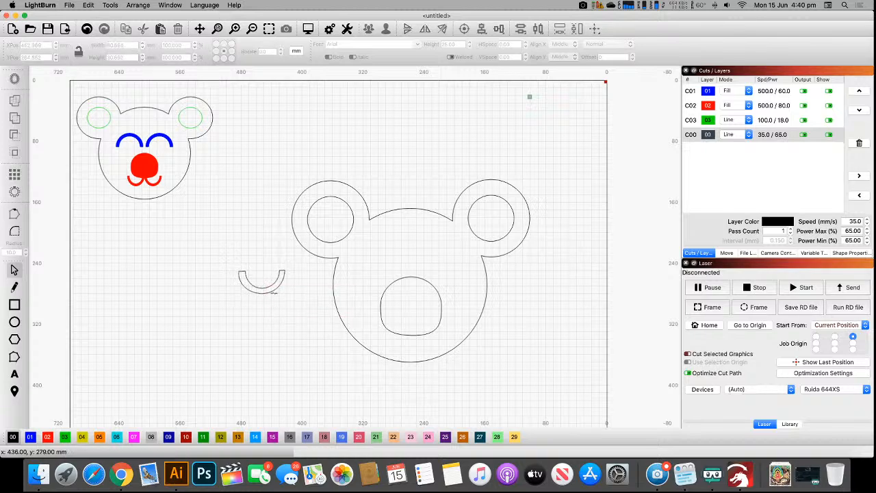
- Move the flipped arc beneath the left side of the nose and scale it to about 46 mm wide
left_click_drag(274, 293, 409, 353)
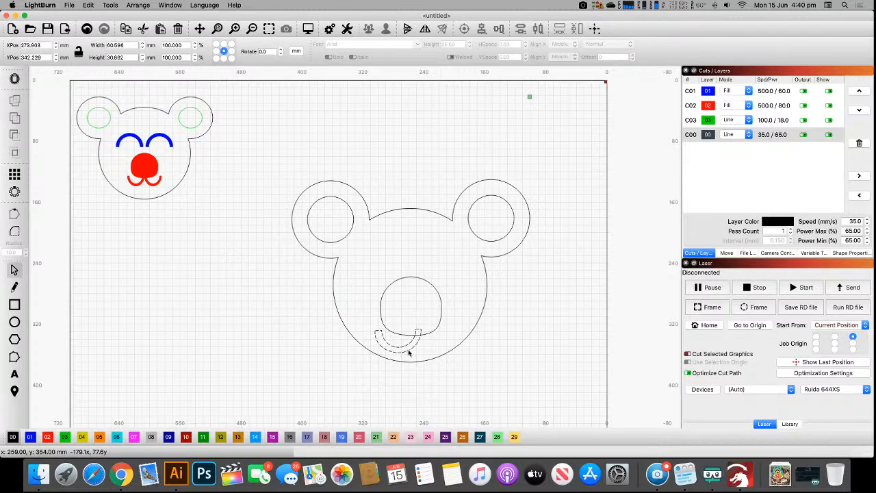
scroll(408, 353, "up", 4)
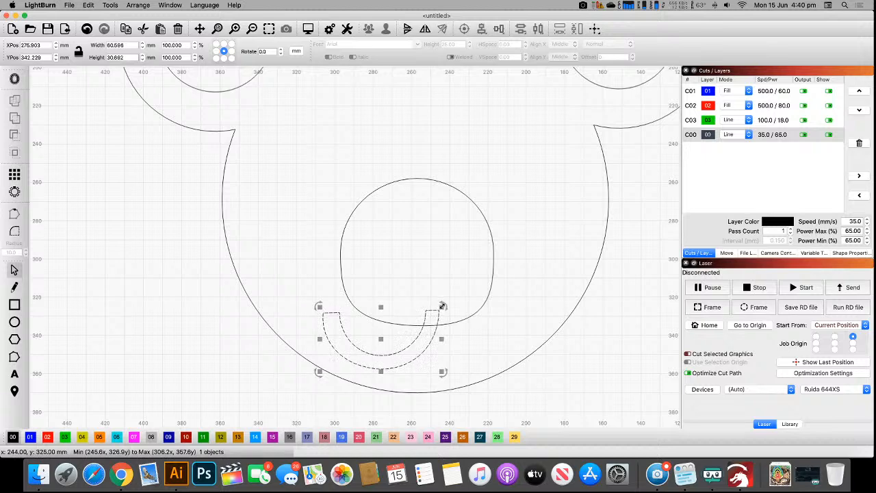
left_click_drag(443, 306, 414, 335)
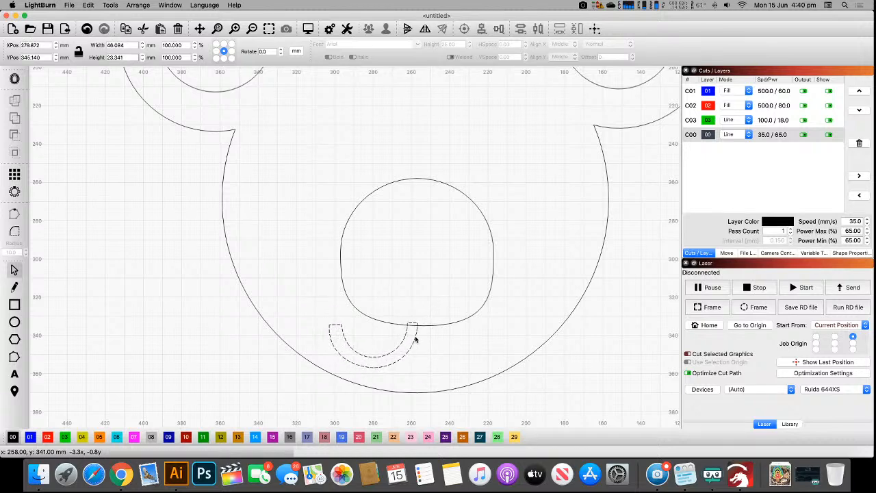
- Duplicate the mouth arc and place the copy beneath the right side of the nose, with the inner ends overlapping
key("super+v")
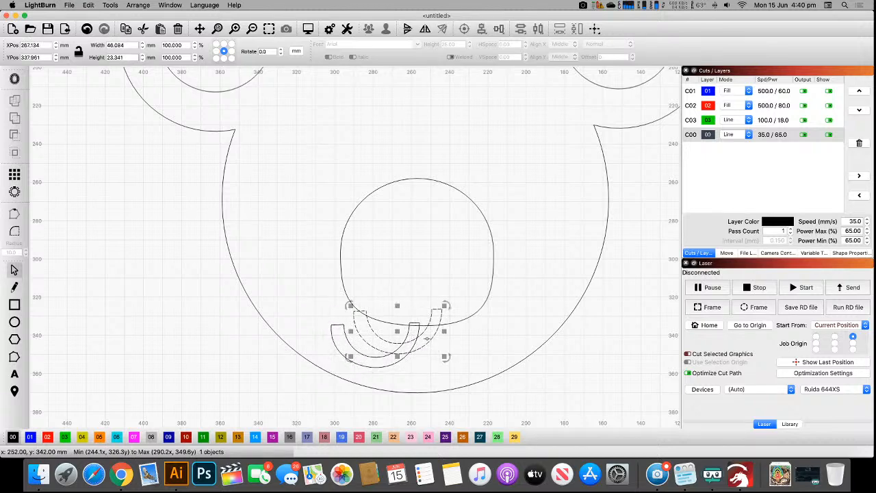
left_click_drag(426, 338, 447, 353)
scroll(472, 336, "down", 1)
scroll(448, 353, "down", 1)
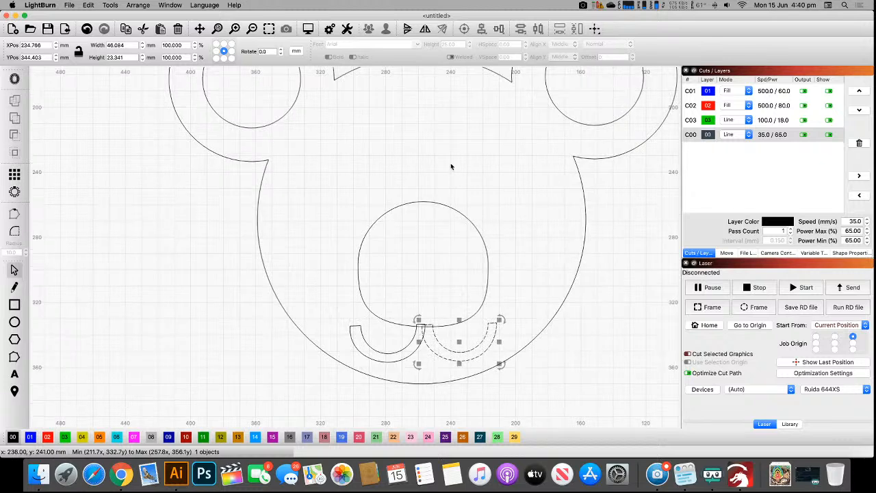
left_click(434, 143)
scroll(482, 267, "down", 4)
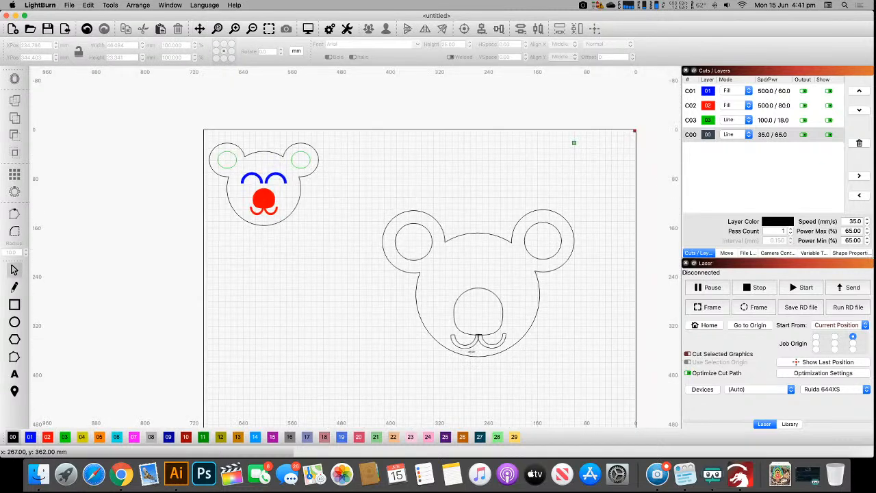
- Place two upright copies of the mouth arc side by side above the nose as eyes, each about 74 mm wide
left_click(471, 351)
left_click_drag(469, 345, 414, 261)
scroll(509, 270, "up", 4)
key("super+v")
right_click(414, 261)
left_click(384, 271)
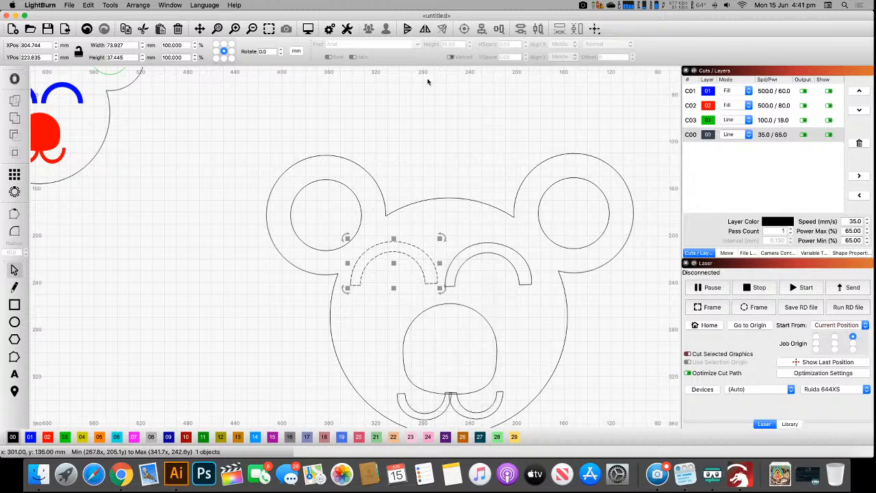
left_click(456, 234)
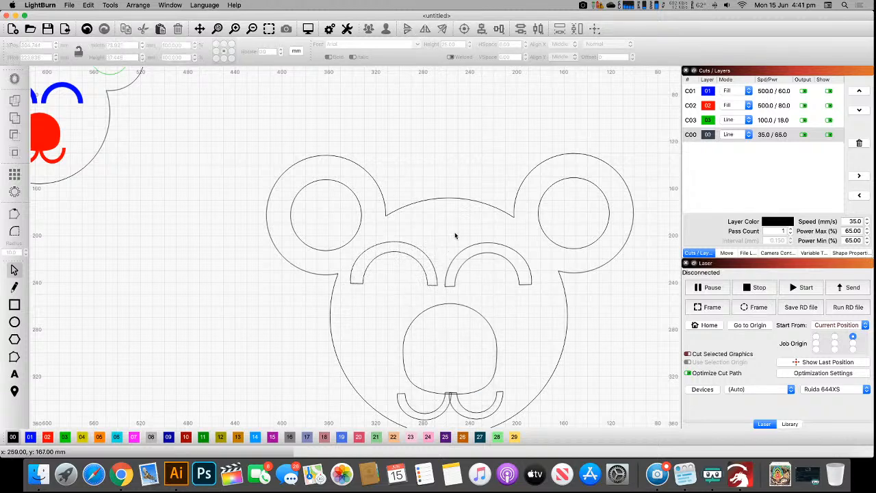
scroll(454, 271, "down", 2)
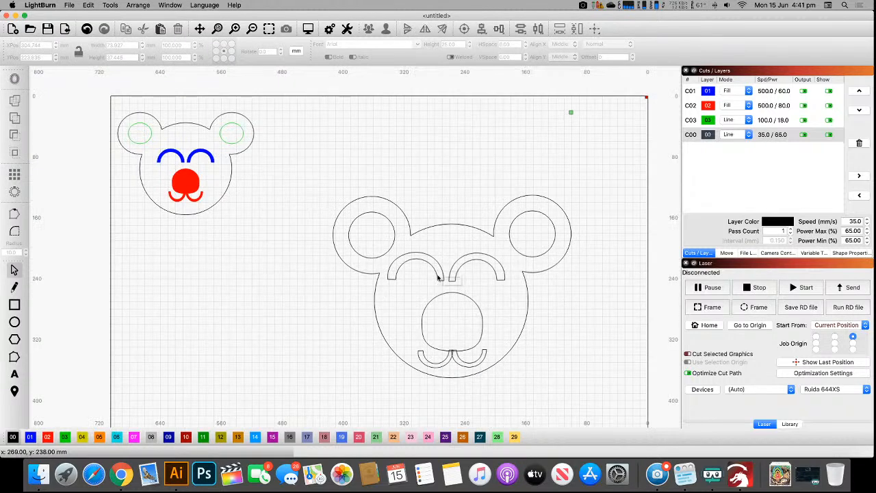
- Scale the two eye arcs down together to about 126 mm overall width
left_click_drag(438, 277, 431, 273)
left_click_drag(510, 249, 487, 267)
left_click(419, 251)
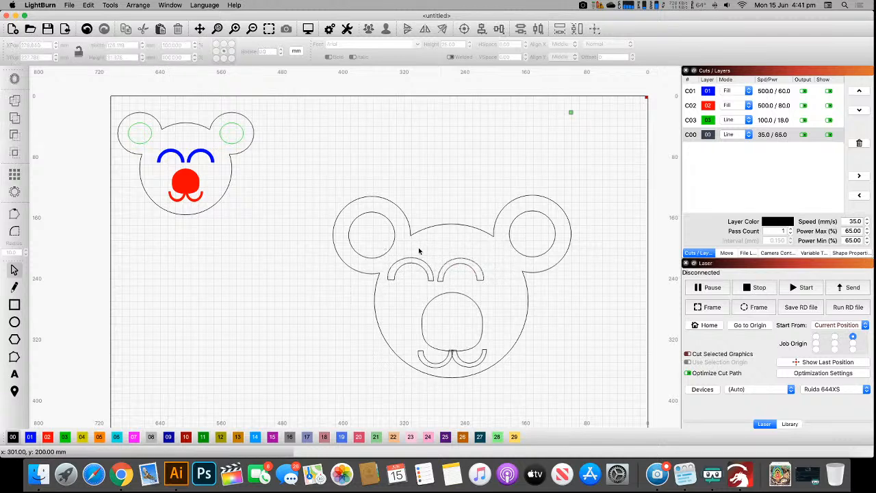
- Select both eye arcs and move them together so they are centred above the nose
left_click_drag(412, 247, 480, 289)
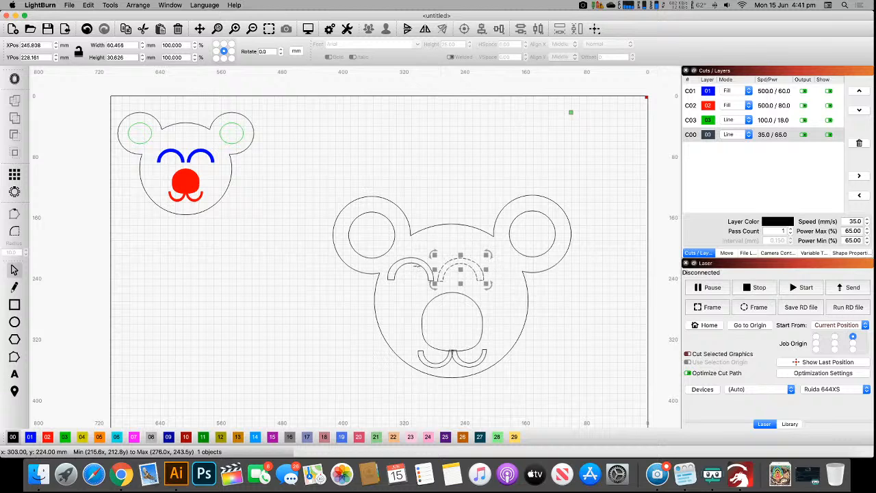
left_click(417, 265, "shift")
left_click_drag(456, 267, 472, 266)
left_click(441, 202)
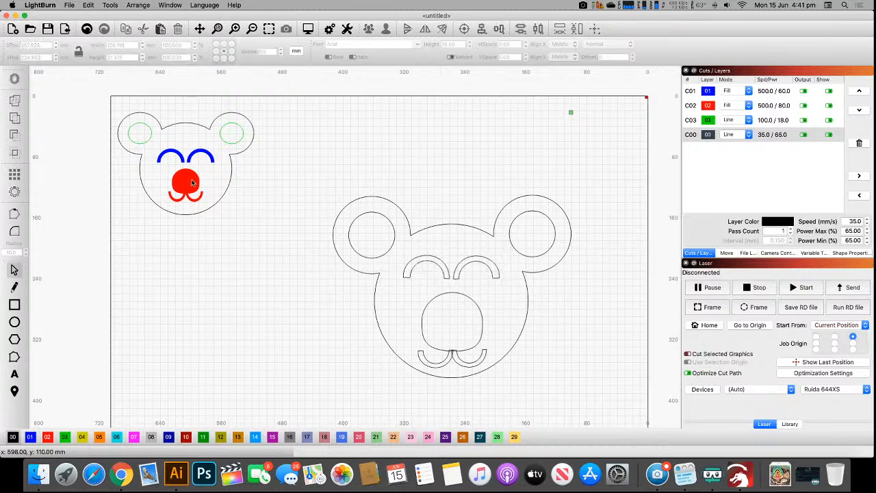
- Weld the right and left mouth arcs to the nose to form a single shape
scroll(453, 362, "up", 5)
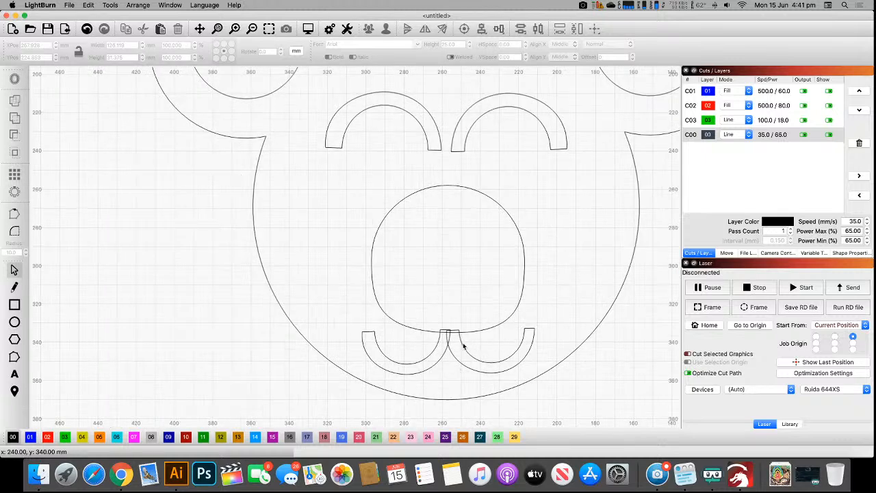
left_click(460, 342)
left_click(448, 332, "shift")
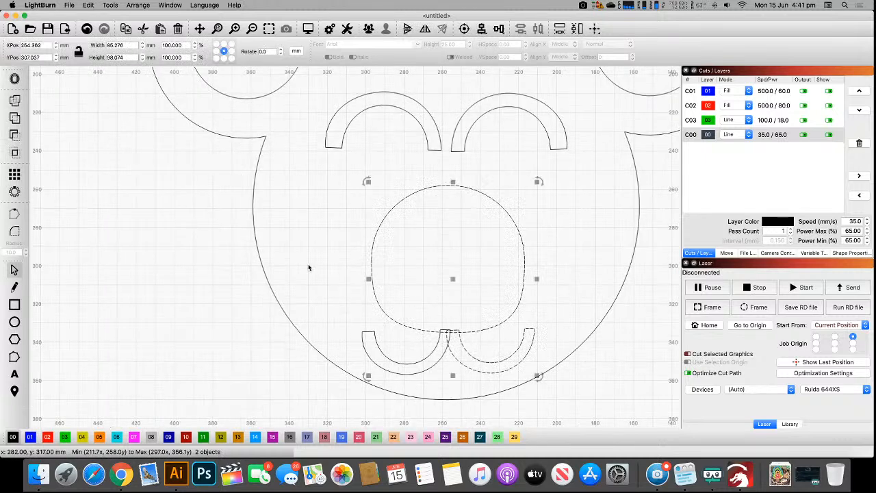
left_click(14, 100)
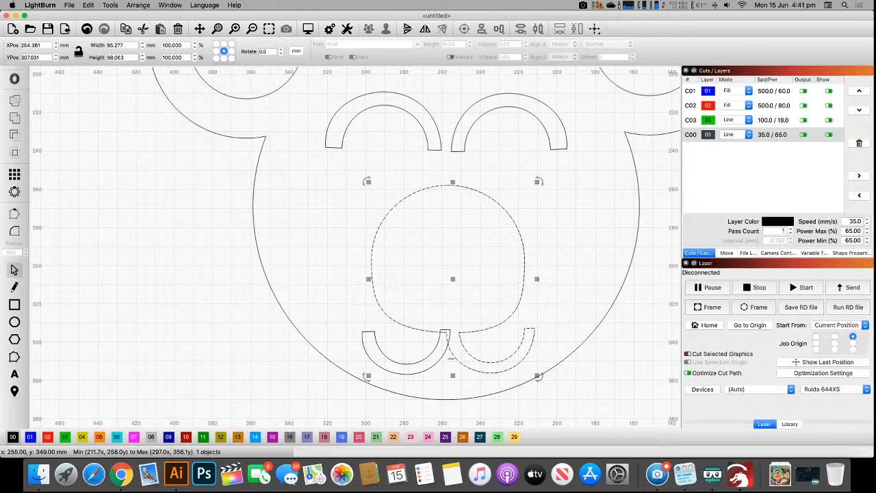
left_click(444, 352, "shift")
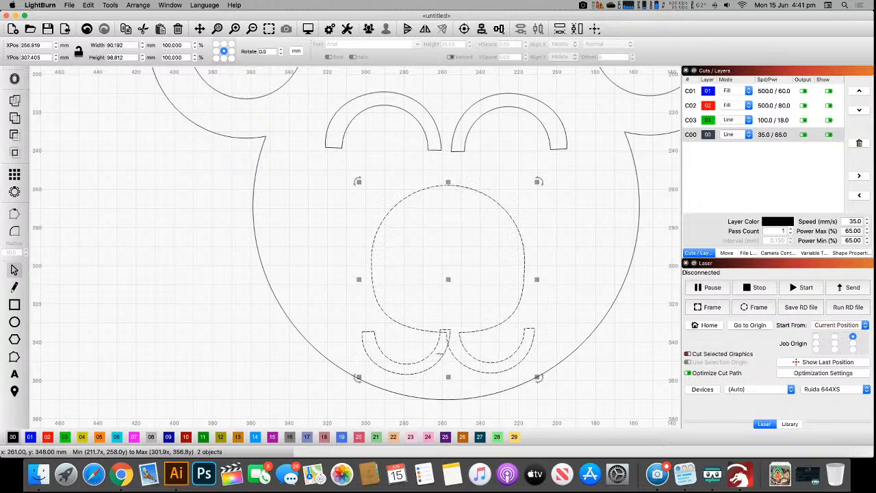
left_click(14, 100)
left_click(122, 193)
scroll(444, 270, "down", 5)
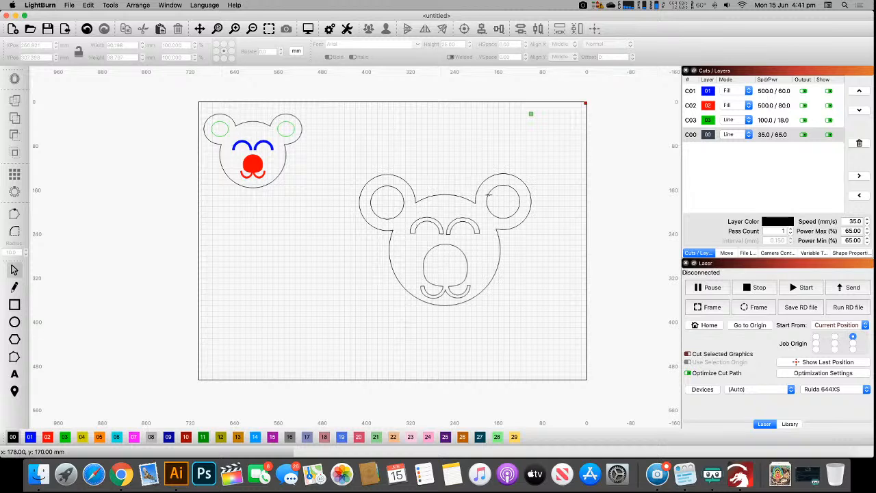
- Assign both inner ear circles of the large bear to the green layer 03
left_click(402, 191)
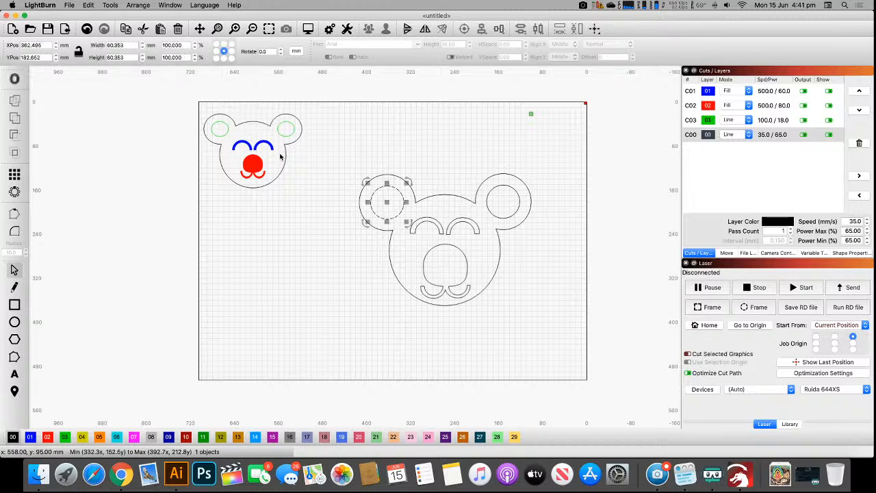
left_click(514, 217, "shift")
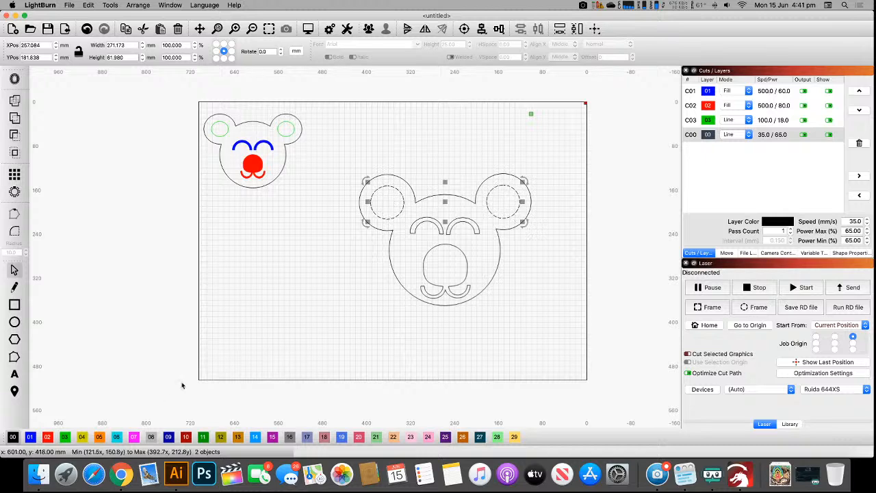
left_click(65, 437)
left_click(290, 314)
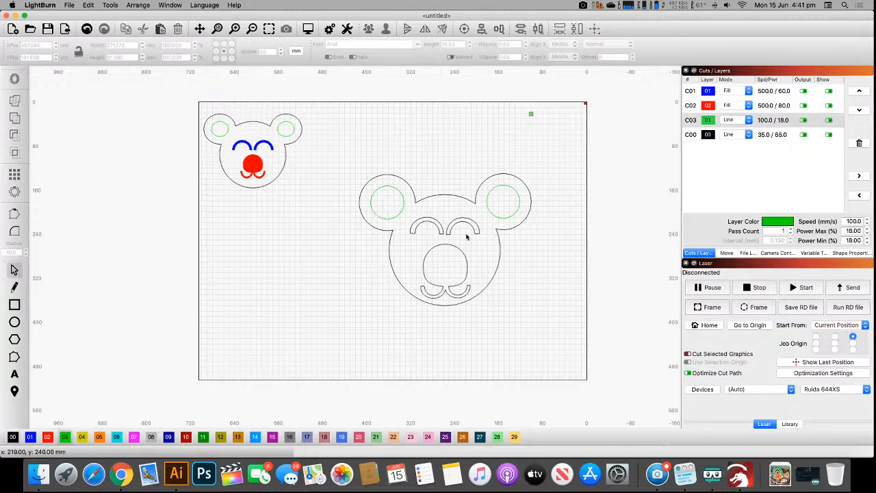
- Assign the welded nose and mouth shape to the red fill layer 02
left_click_drag(473, 245, 403, 214)
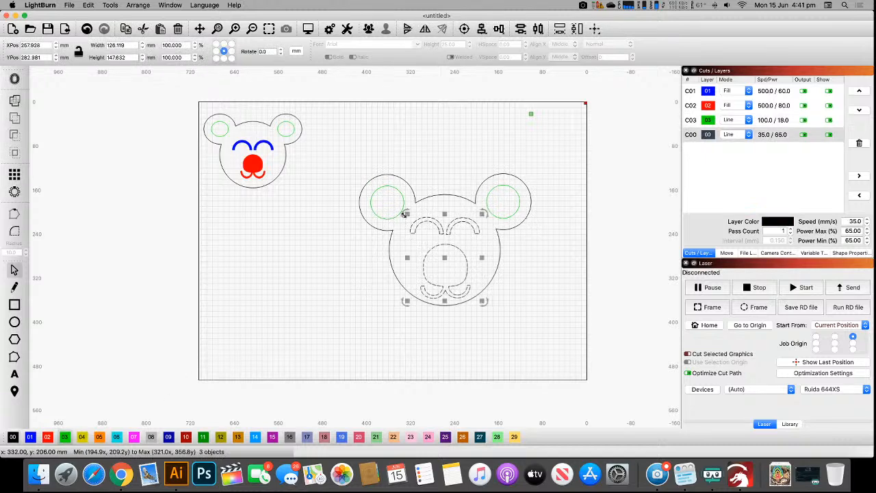
left_click(462, 253)
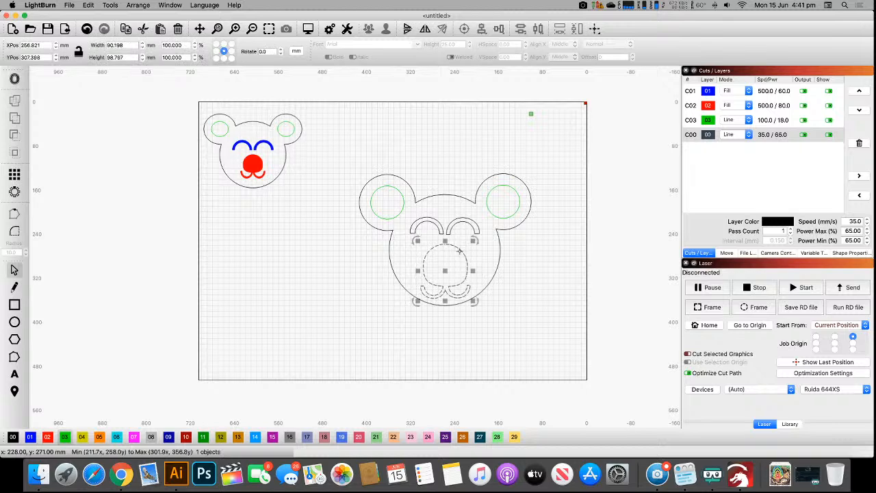
left_click(47, 437)
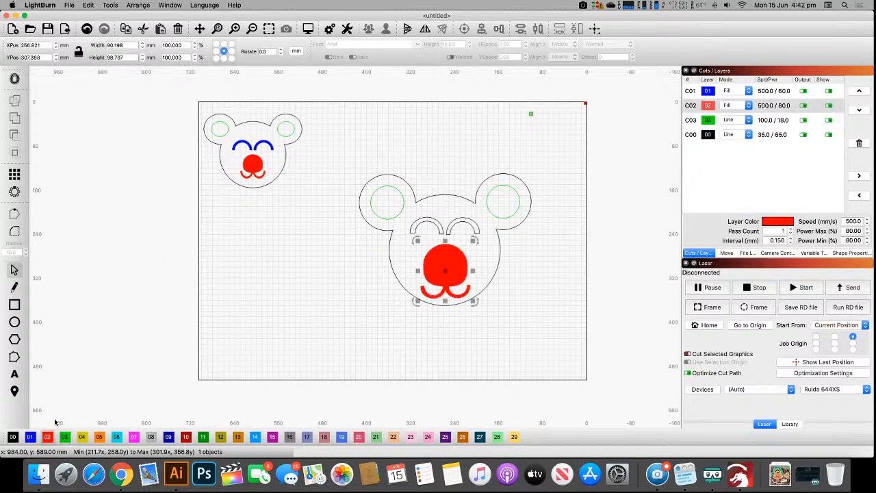
- Assign both eye arcs of the large bear to the blue fill layer 01
scroll(454, 227, "up", 5)
left_click(463, 233)
left_click(406, 236, "shift")
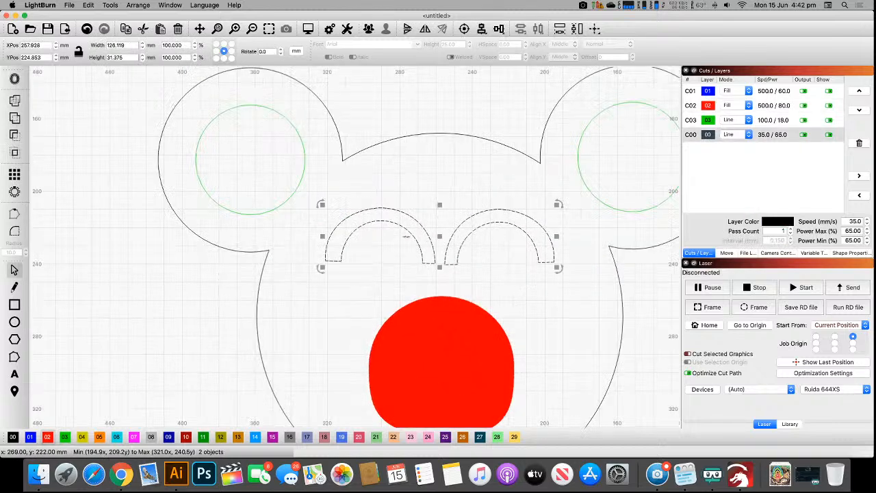
left_click(29, 436)
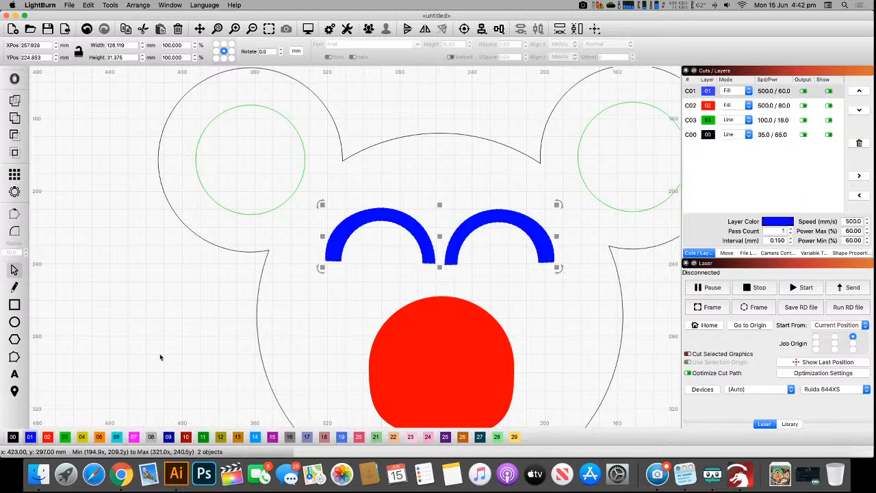
scroll(182, 315, "down", 8)
left_click(193, 313)
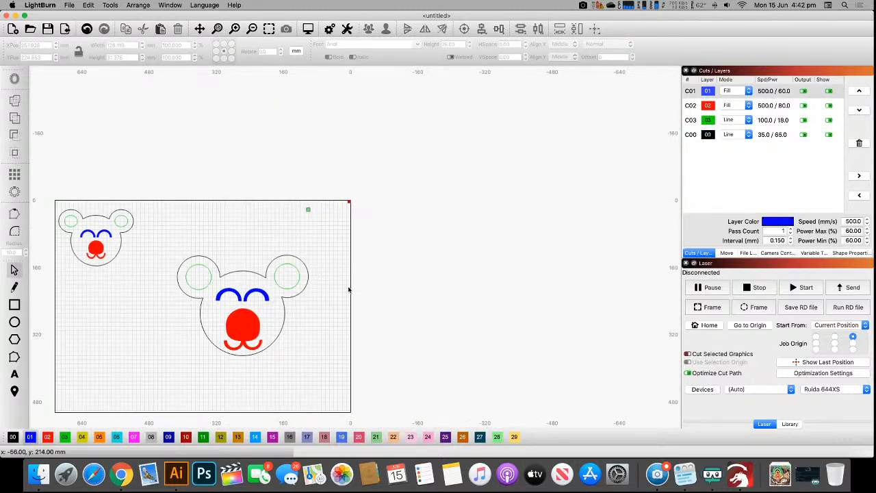
- Select the entire rebuilt bear and scale it down proportionally to about 171 mm wide by 131 mm high
left_click_drag(275, 291, 362, 246)
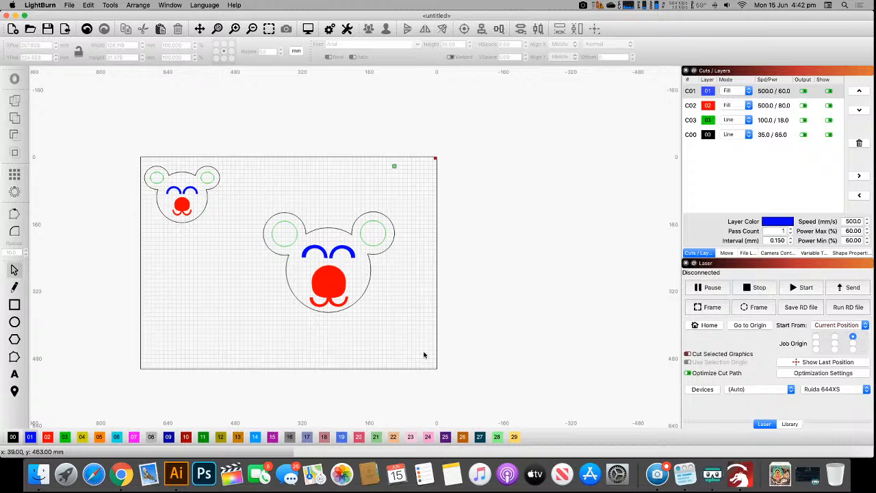
left_click_drag(417, 347, 248, 192)
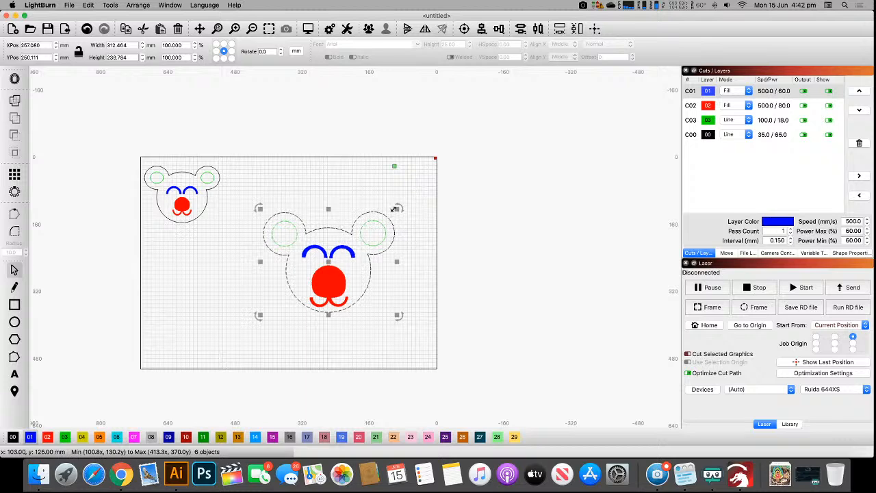
left_click_drag(397, 209, 330, 256)
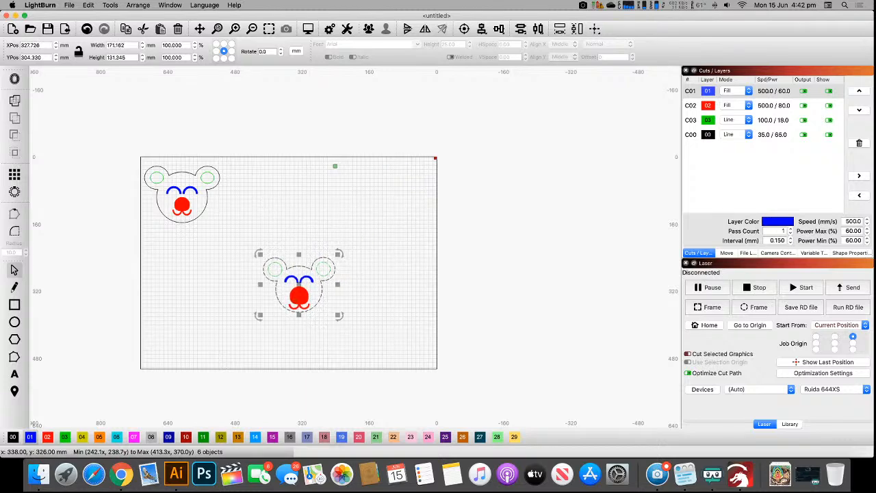
scroll(296, 303, "up", 5)
left_click(406, 270)
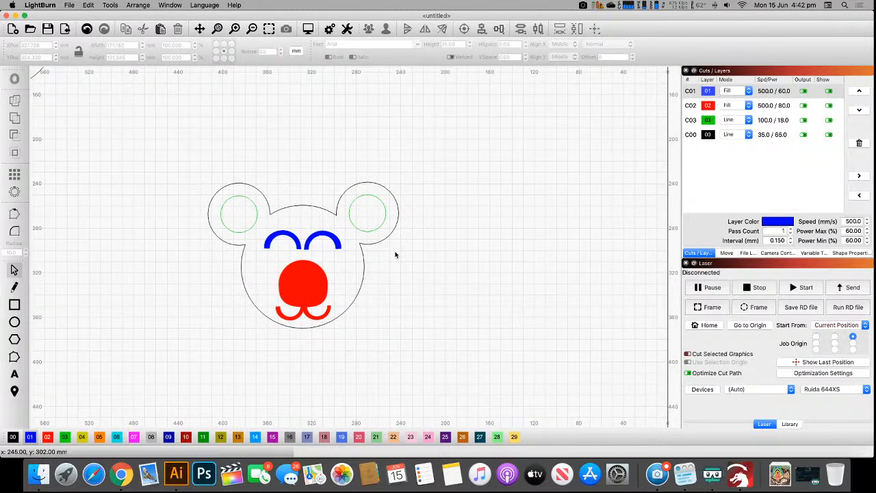
- Add a one-line Arial text 25 mm high above the bear, reading "Hello" followed by the person's first name
scroll(395, 255, "down", 5)
left_click(13, 373)
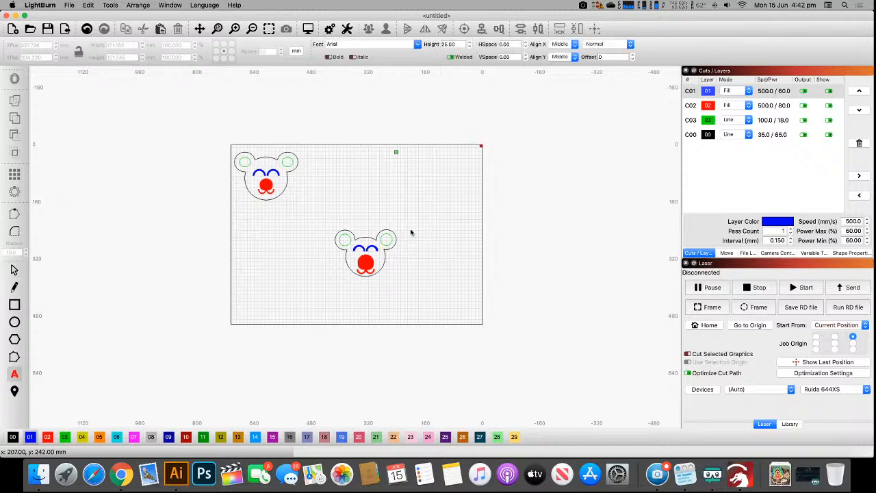
scroll(427, 211, "up", 5)
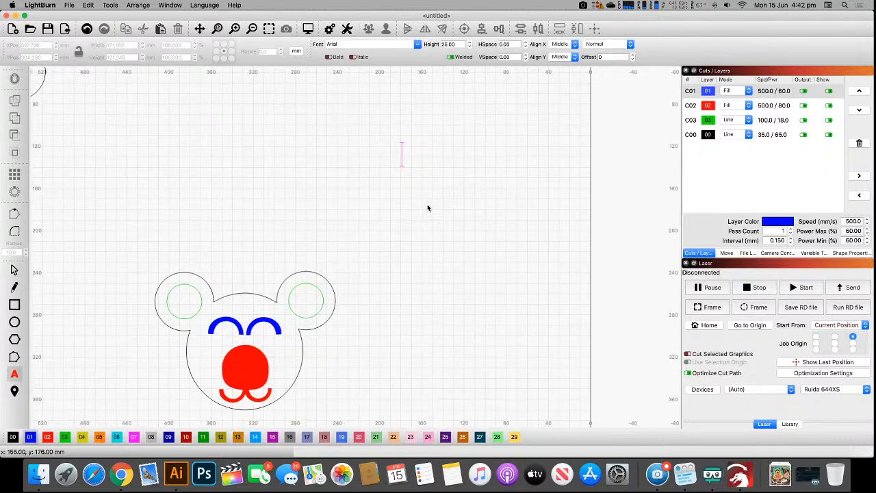
type("Hellow")
key("BackSpace")
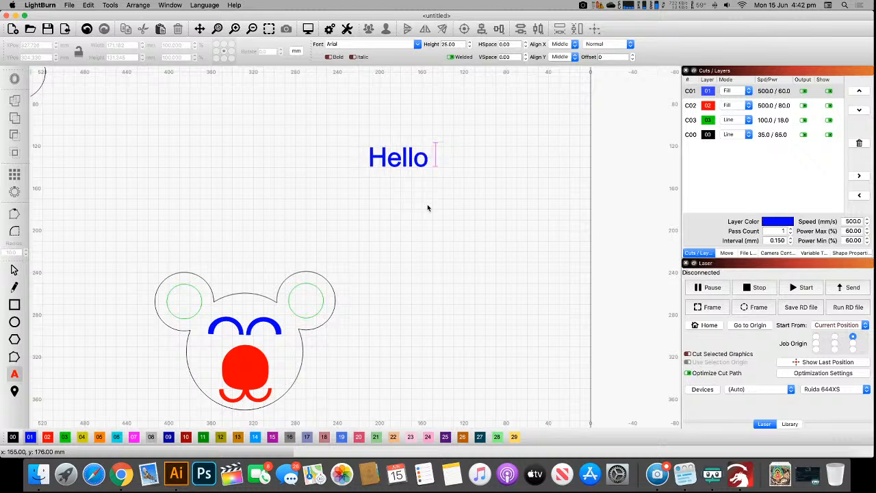
type("Paul")
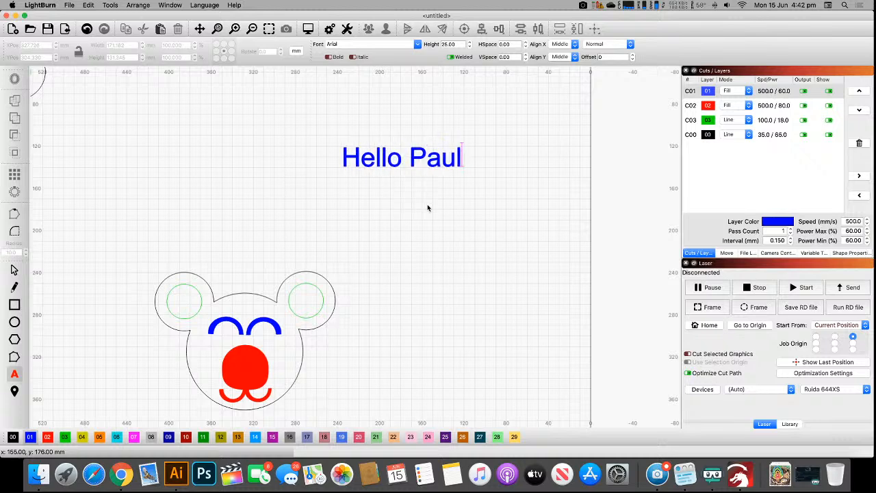
left_click(14, 270)
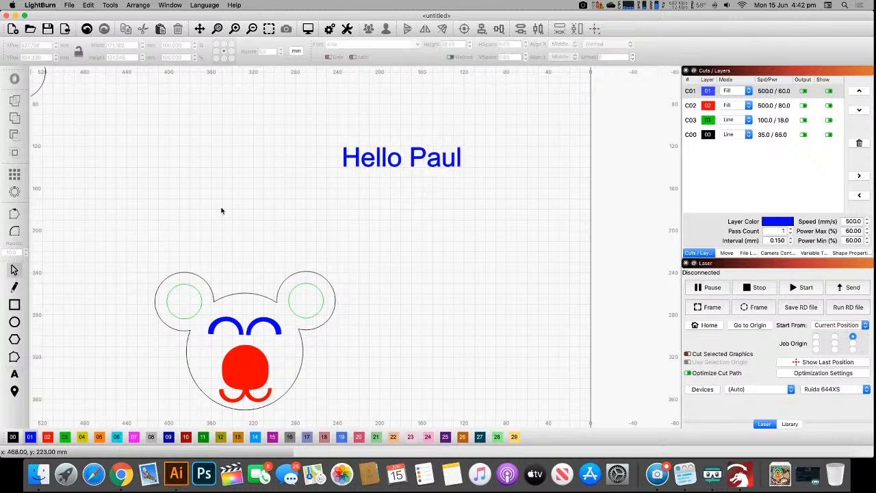
- Bend the greeting text upward into an arch about 117 mm wide and 47 mm high
left_click(360, 163)
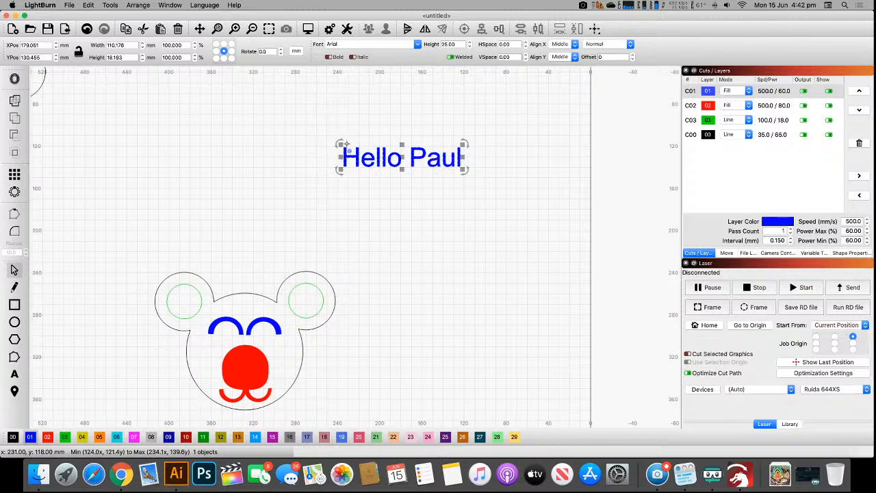
left_click_drag(349, 150, 383, 146)
left_click_drag(379, 155, 376, 133)
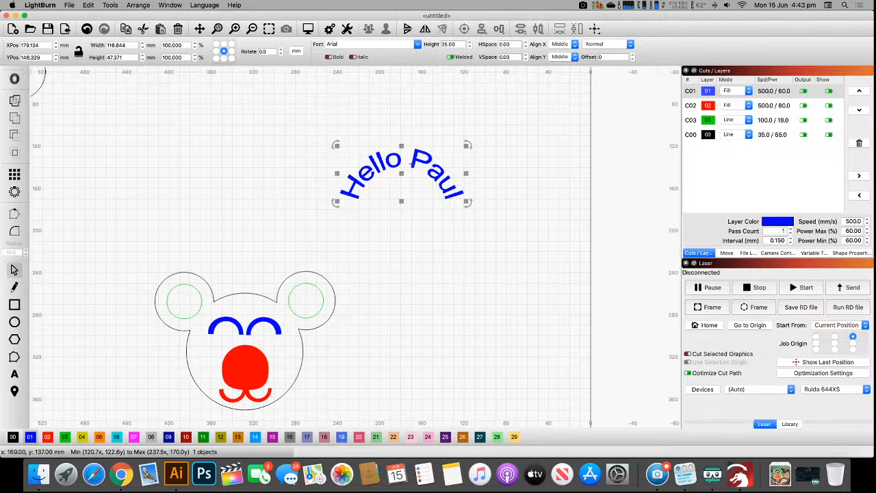
- Move the arched greeting text so it sits just above the rebuilt bear's head, between the ears
left_click_drag(353, 196, 199, 264)
left_click(314, 280)
scroll(314, 279, "down", 5)
scroll(315, 279, "up", 5)
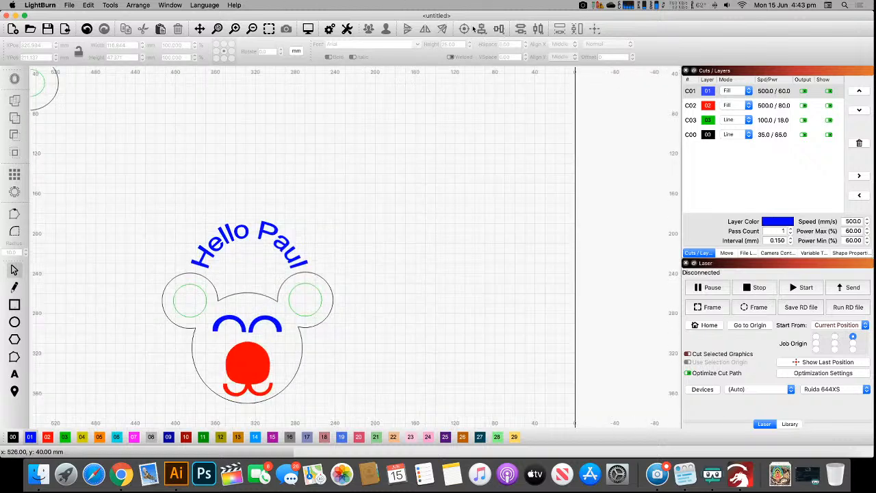
- Align the rebuilt bear's outer outline with its nose and mouth shape using Align V-Center
left_click(264, 324)
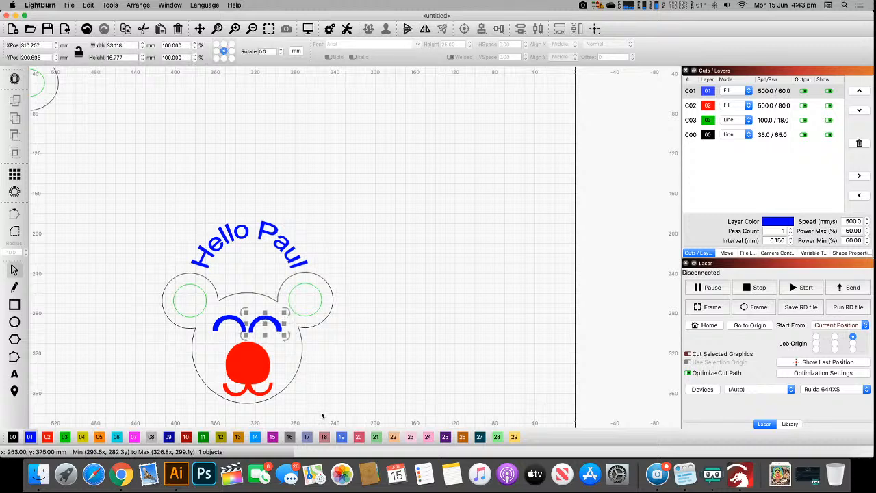
left_click_drag(316, 411, 164, 363)
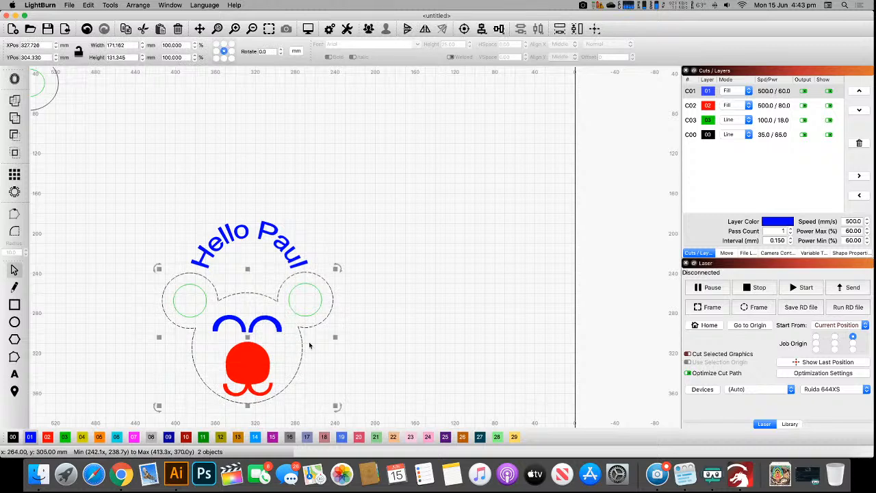
left_click(499, 28)
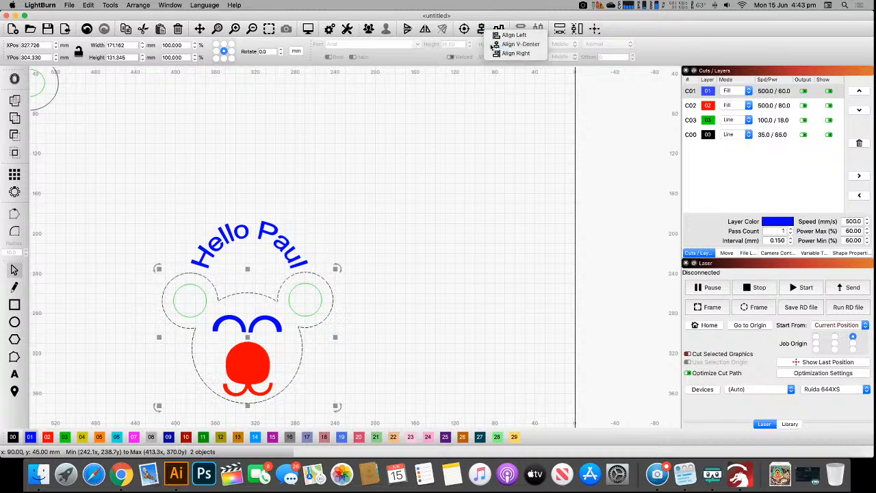
left_click(491, 45)
- Try left-aligning the bear outline with the nose and mouth shape, undo that alignment and clear the selection
left_click(479, 30)
left_click(488, 35)
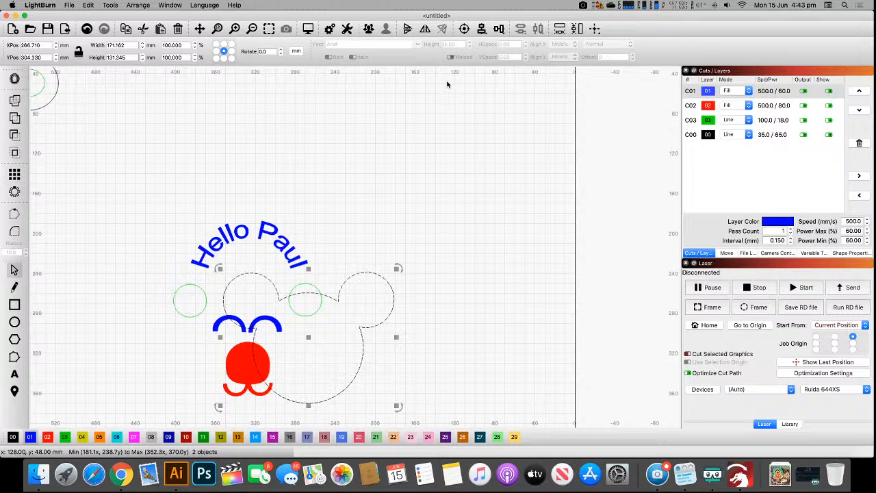
key("super+z")
scroll(404, 226, "down", 1)
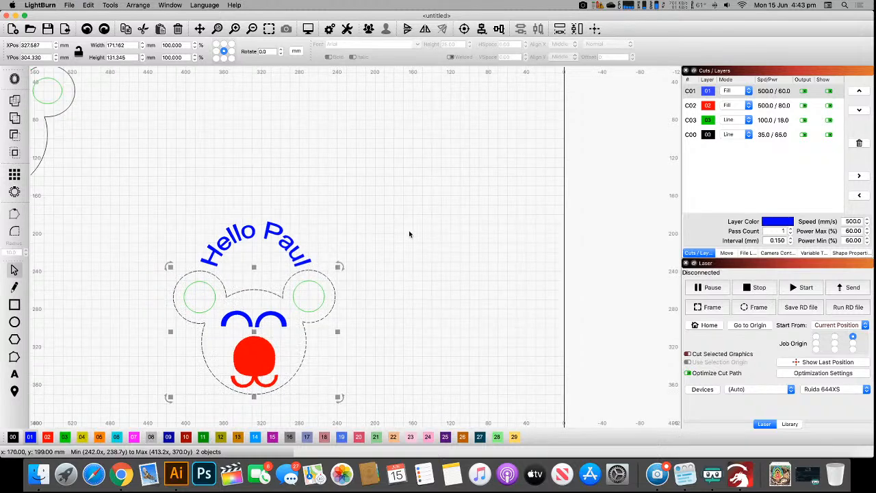
left_click(408, 235)
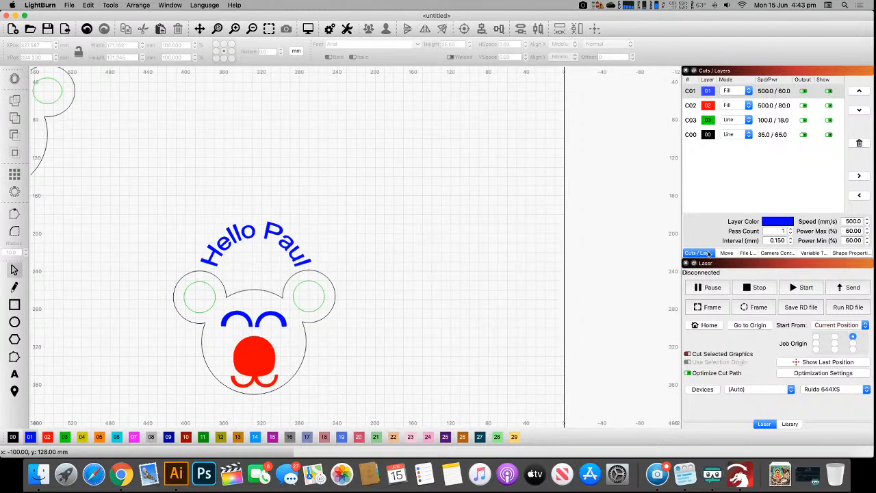
scroll(356, 139, "down", 3)
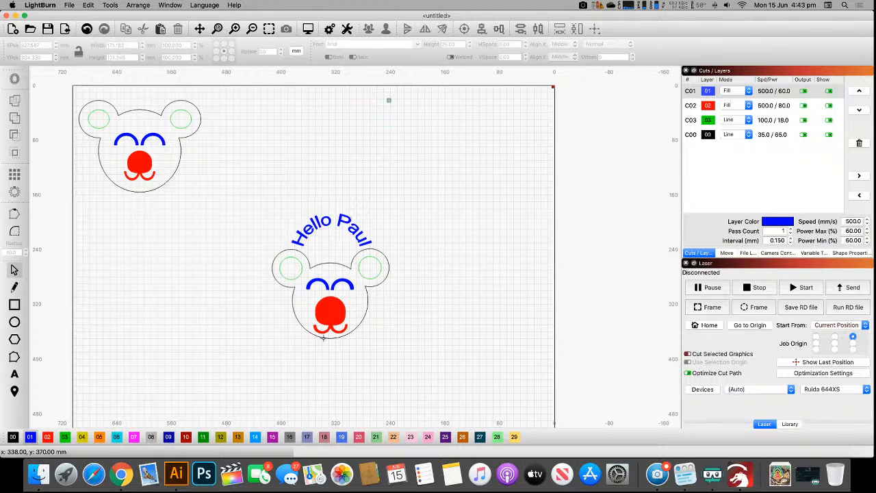
left_click(323, 337)
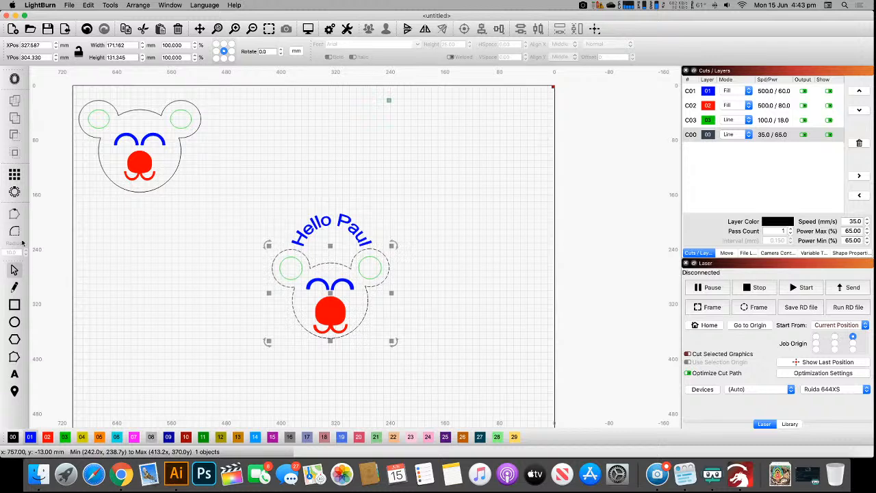
left_click(243, 261)
left_click(243, 261)
scroll(243, 261, "down", 2)
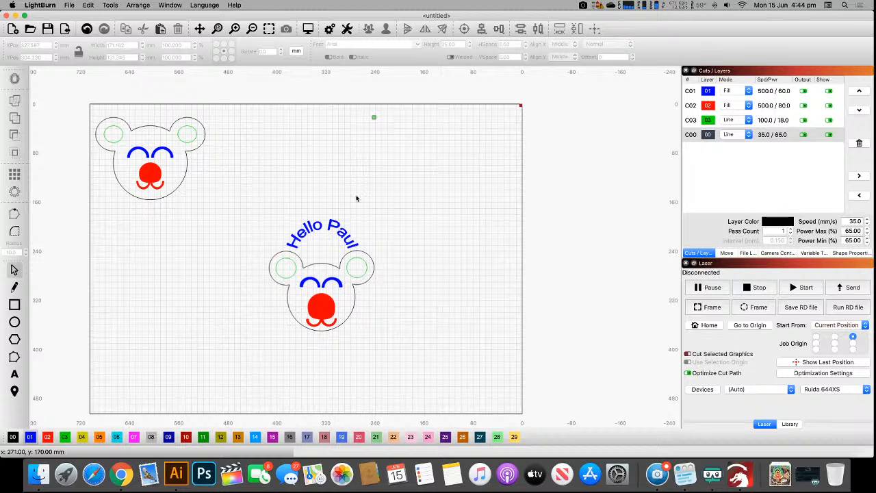
left_click_drag(245, 198, 414, 356)
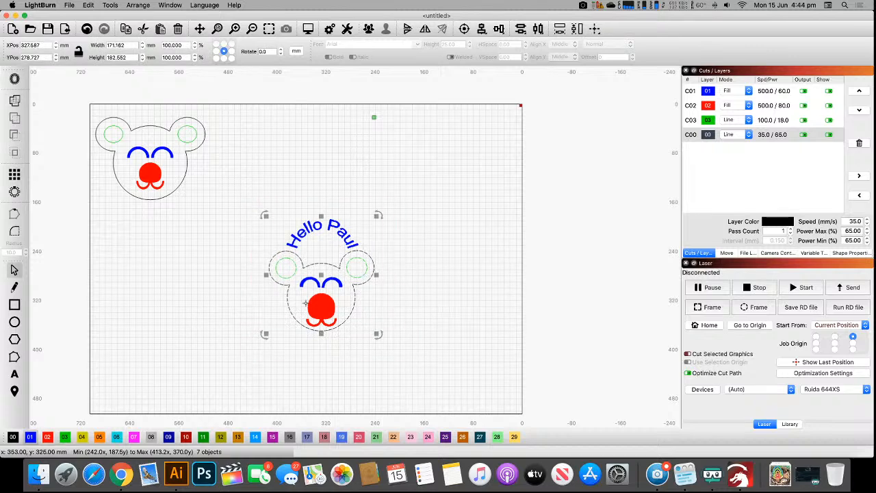
left_click_drag(237, 202, 391, 321)
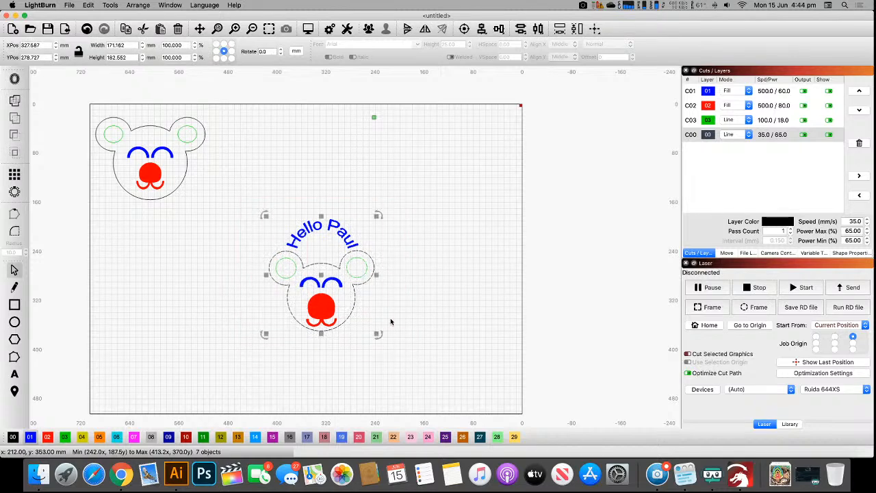
left_click(391, 321)
left_click(353, 299)
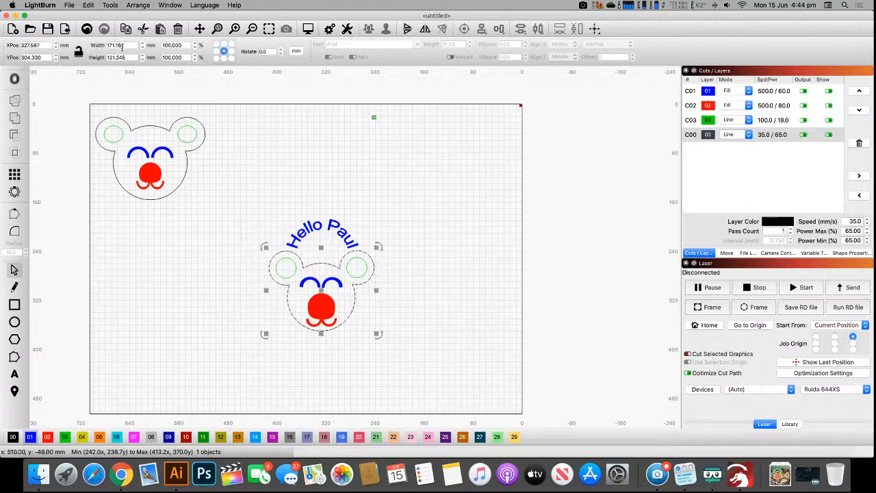
left_click(310, 124)
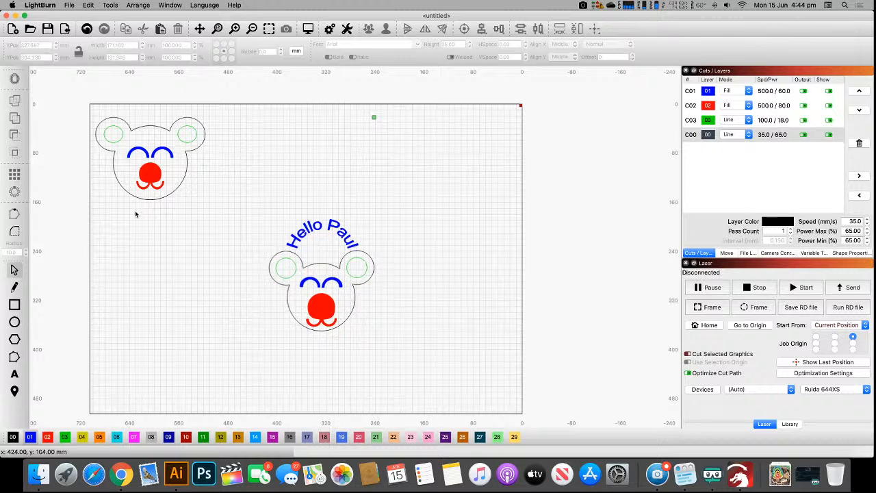
- Draw a rectangle about 601 mm wide by 452 mm high over the work area and assign it to orange layer 05
left_click(14, 305)
left_click_drag(97, 108, 466, 385)
left_click(98, 439)
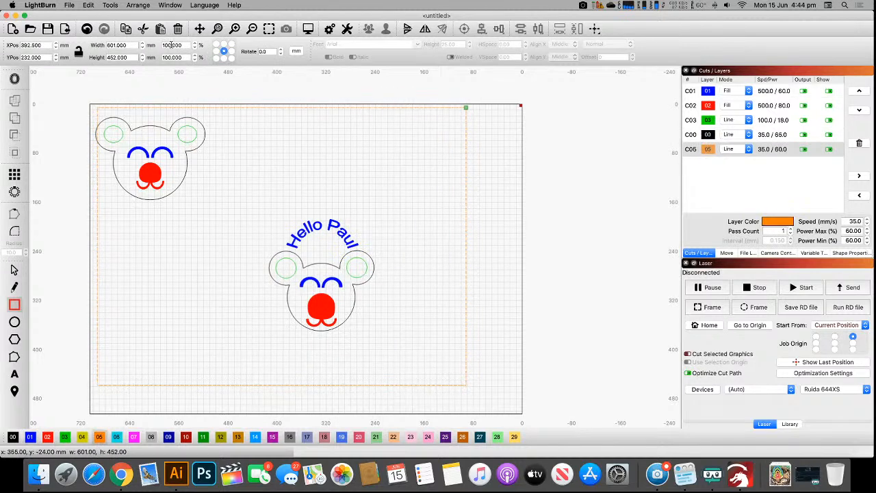
- Set the orange rectangle to 600 mm wide by 400 mm high and move it into the upper-left corner of the work area
left_click(175, 44)
double_click(123, 45)
type("6000")
key("Tab")
type("400")
key("Tab")
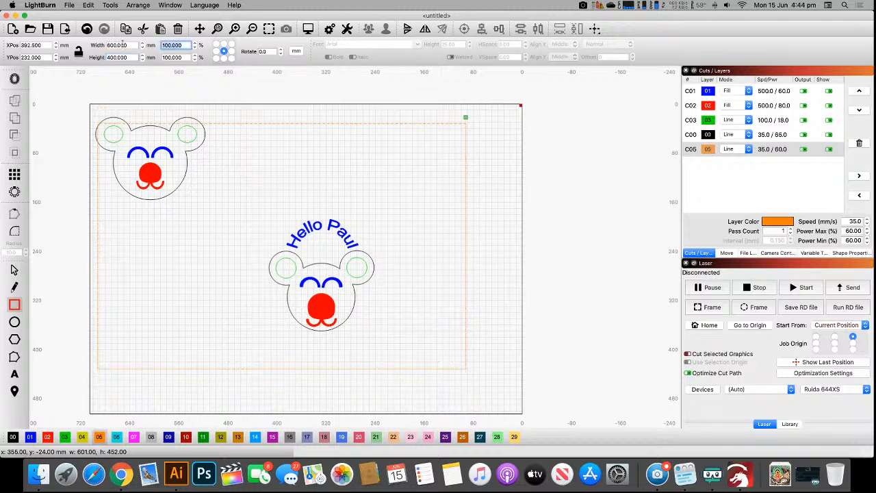
left_click(15, 271)
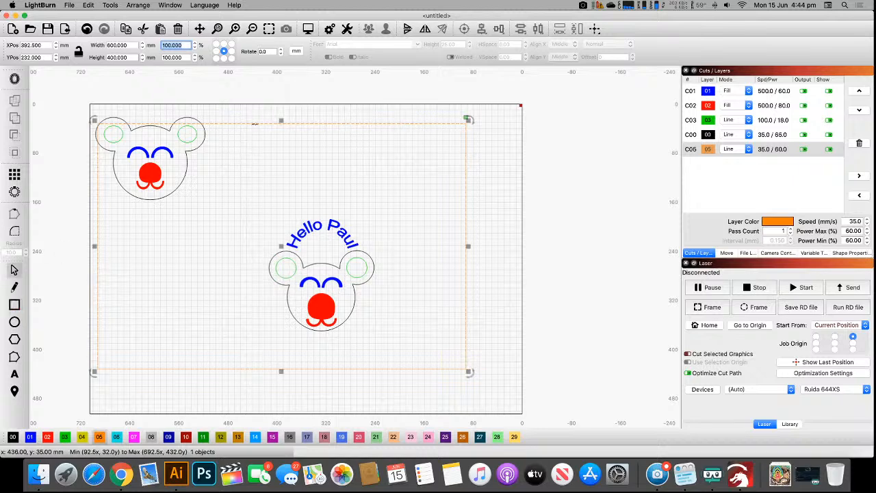
left_click_drag(253, 122, 250, 111)
left_click(252, 168)
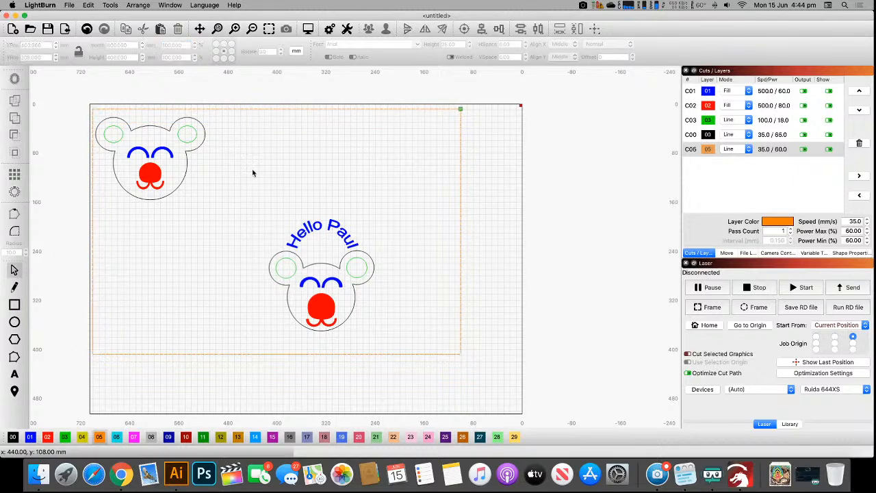
- Lock the orange rectangle through its shape properties and try to move it on the work area
left_click(461, 163)
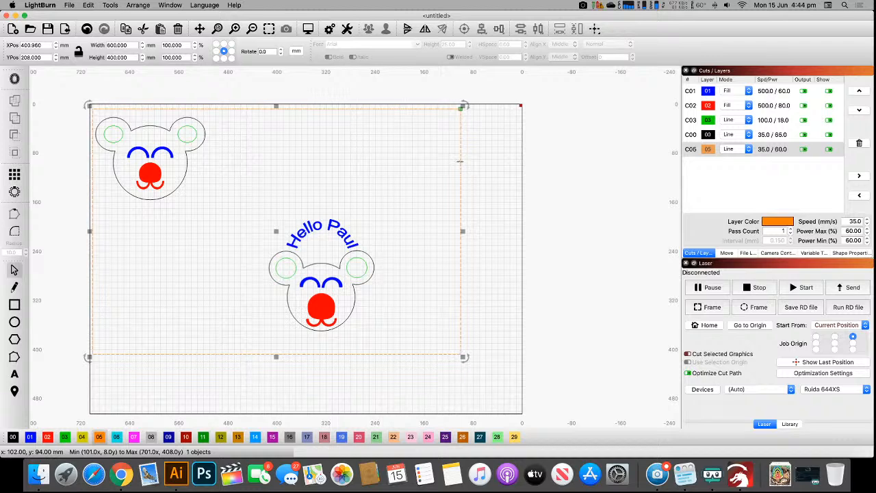
right_click(460, 161)
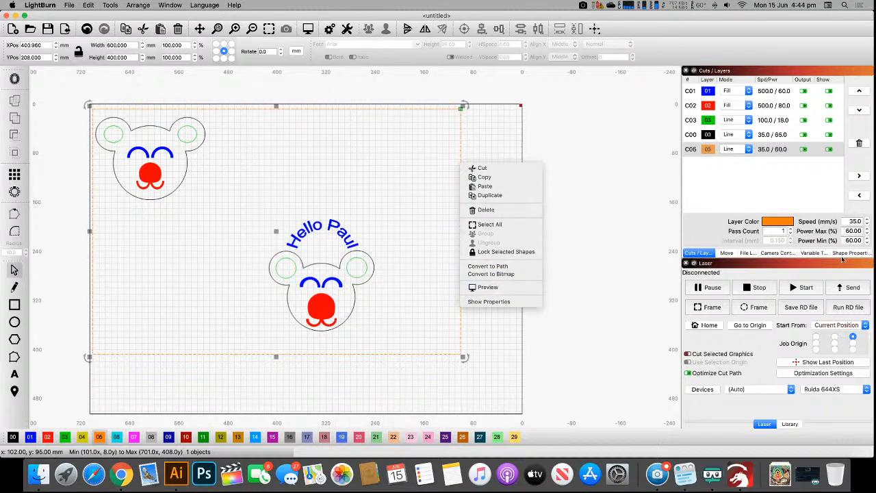
left_click(489, 301)
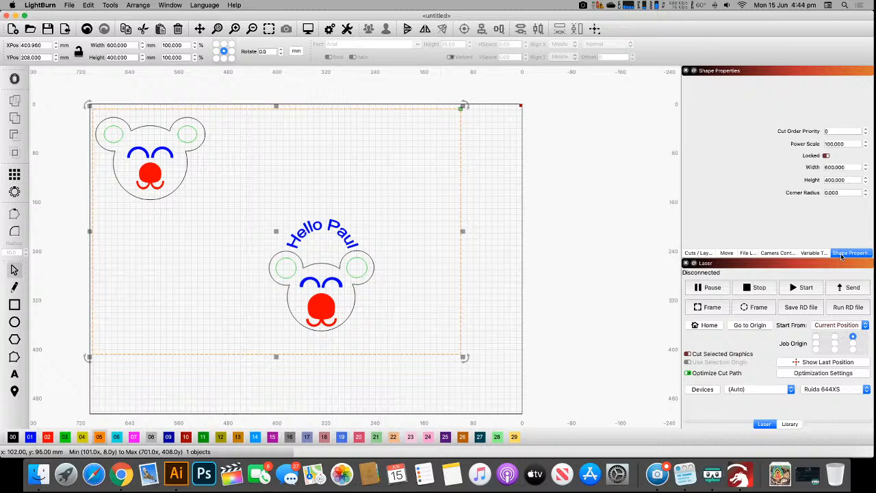
left_click(826, 157)
left_click(475, 186)
left_click_drag(474, 153, 419, 199)
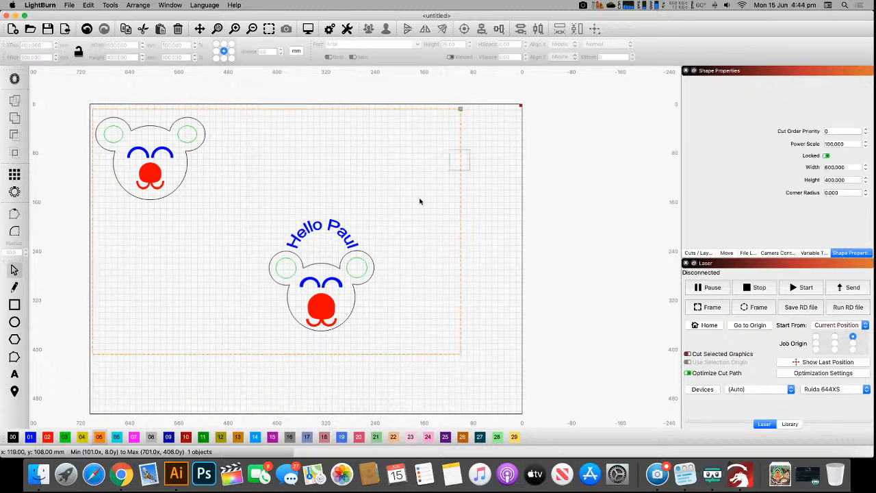
left_click(444, 122)
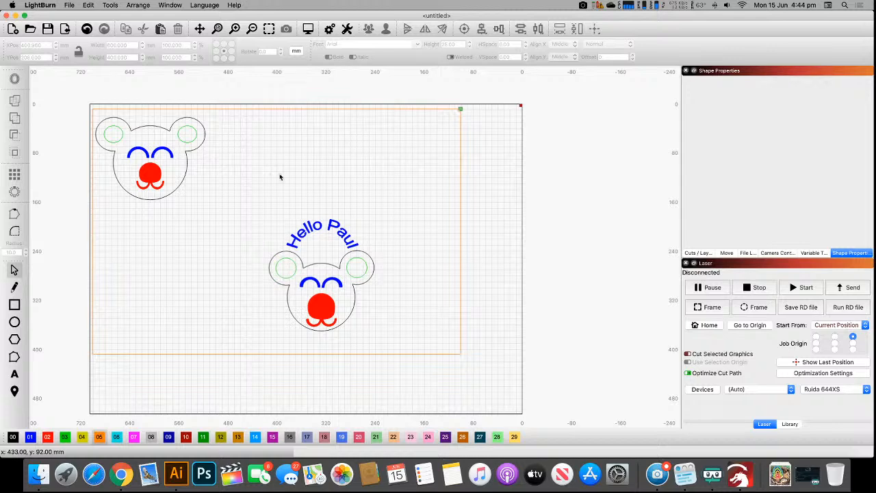
- Move the rebuilt bear together with its arched text into the upper-right corner of the orange rectangle
left_click_drag(276, 172, 381, 335)
left_click_drag(242, 189, 402, 349)
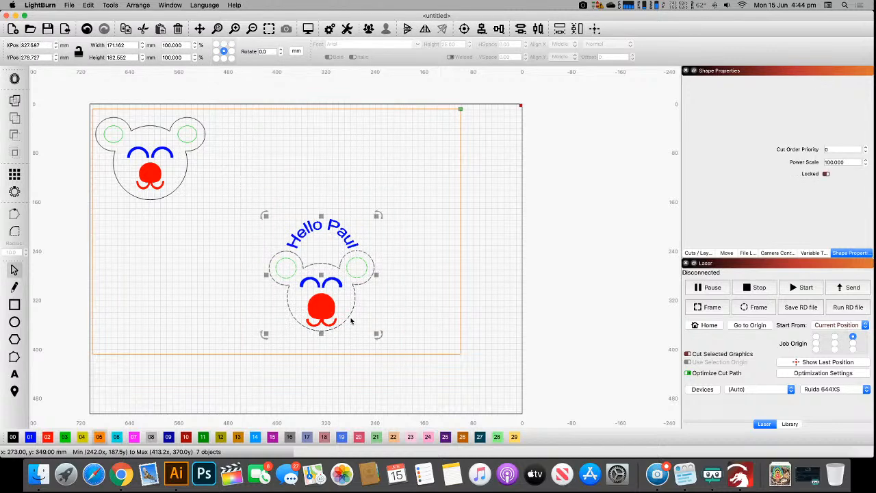
left_click_drag(343, 319, 378, 219)
left_click(401, 218)
left_click_drag(240, 179, 442, 396)
left_click_drag(343, 269, 425, 164)
- Move the original bear without text directly beneath the lettered bear, along the rectangle's right edge
left_click_drag(258, 240, 41, 108)
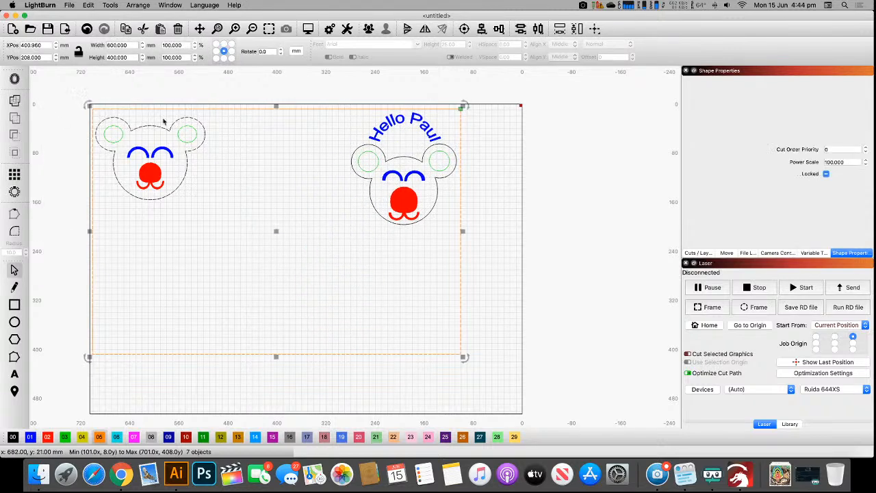
left_click_drag(166, 164, 400, 259)
left_click(324, 288)
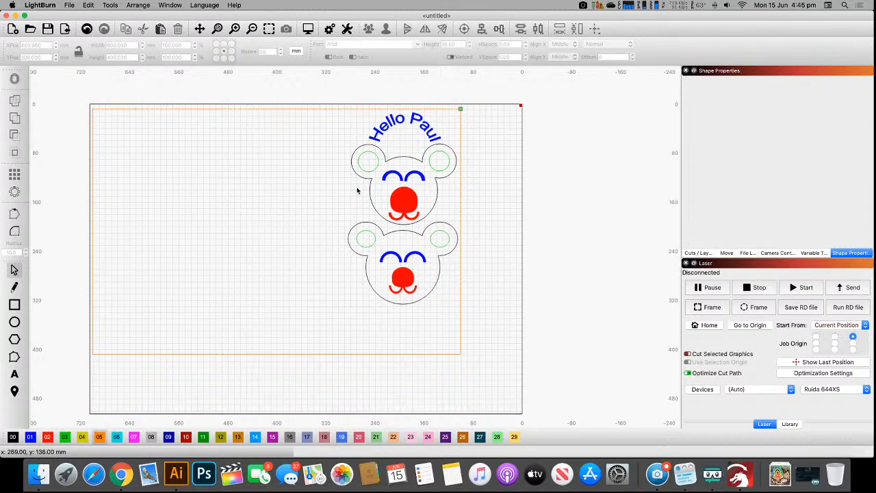
- Review the cut optimization settings, including the ordering rules and cutting inner shapes first, and leave without changing them
left_click(824, 374)
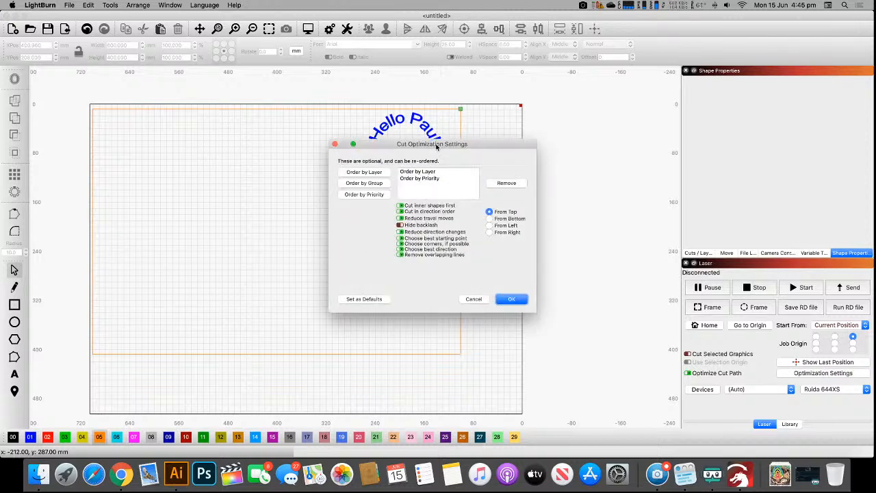
left_click_drag(438, 145, 621, 143)
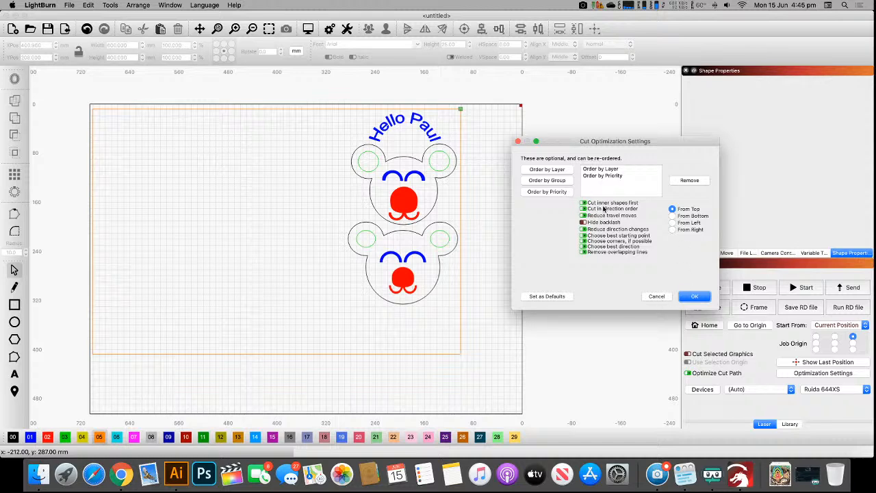
left_click(656, 296)
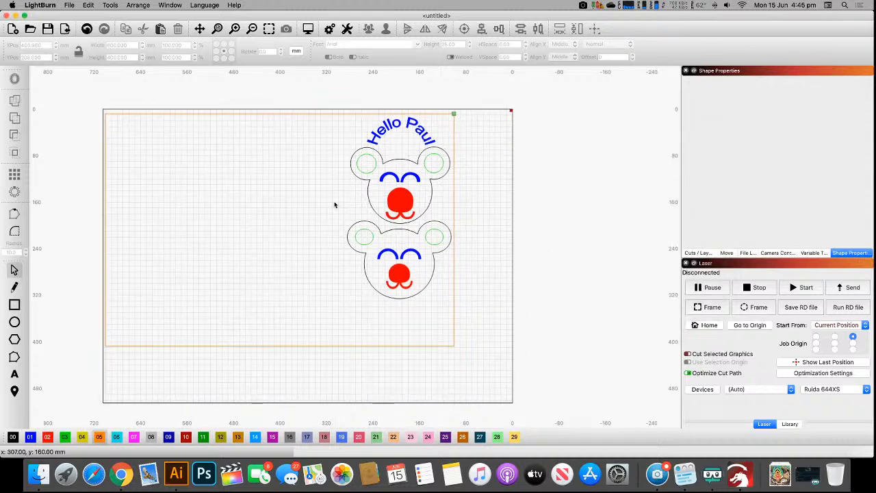
scroll(334, 203, "down", 1)
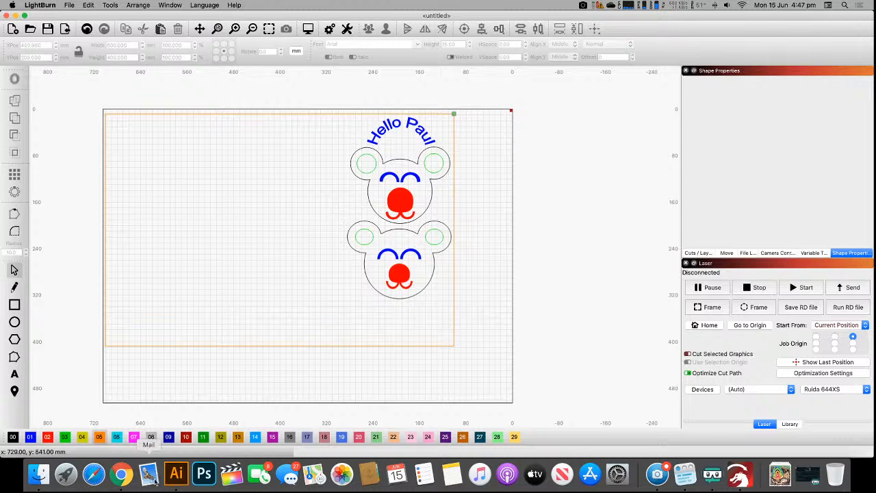
- Switch to Chrome to show the LightBurn Software website
left_click(112, 487)
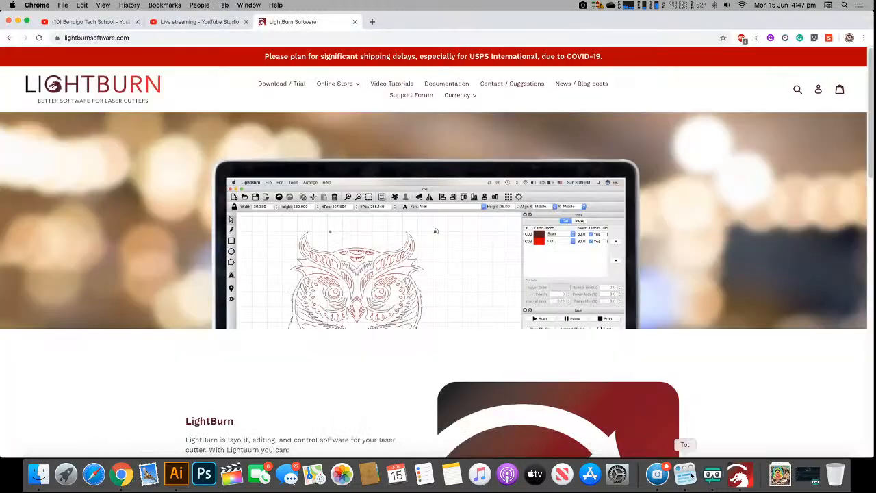